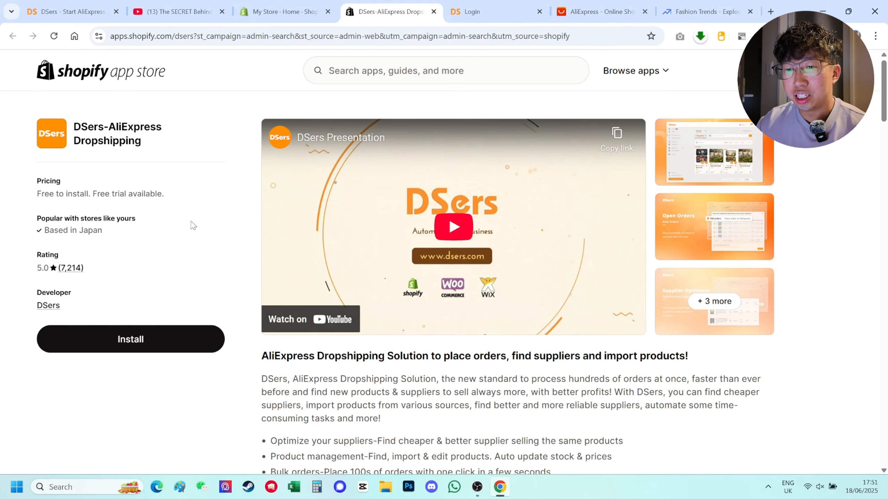
Step: Install the DSers-AliExpress Dropshipping app on the Shopify store and approve its data access
left_click(138, 336)
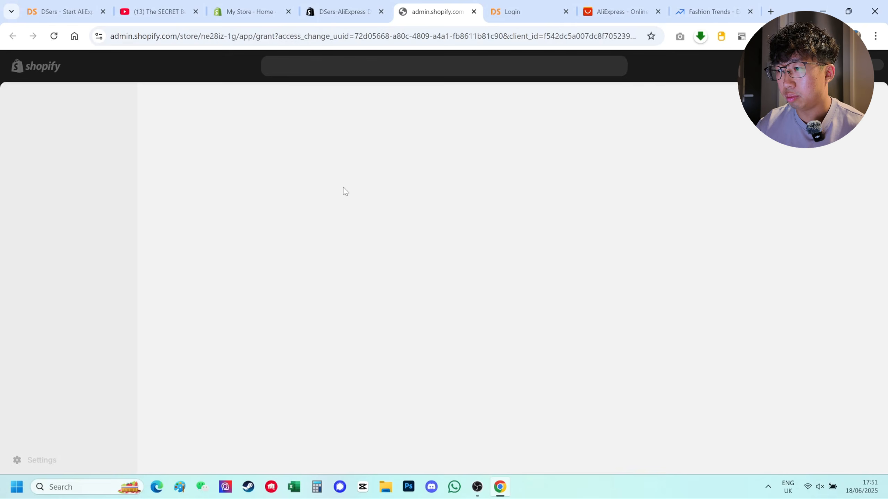
left_click(664, 318)
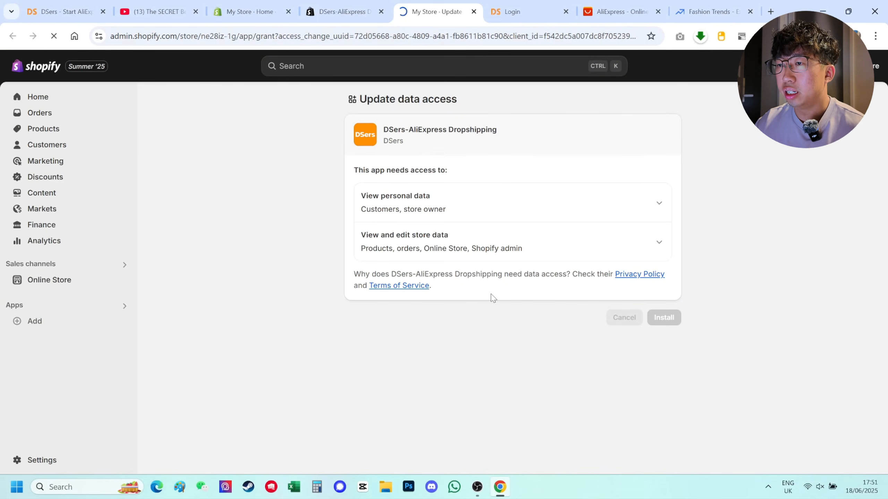
Step: Open the DSers website's pricing page and compare the features of the Enterprise, Pro, Advanced and Basic plans
key("ctrl+1")
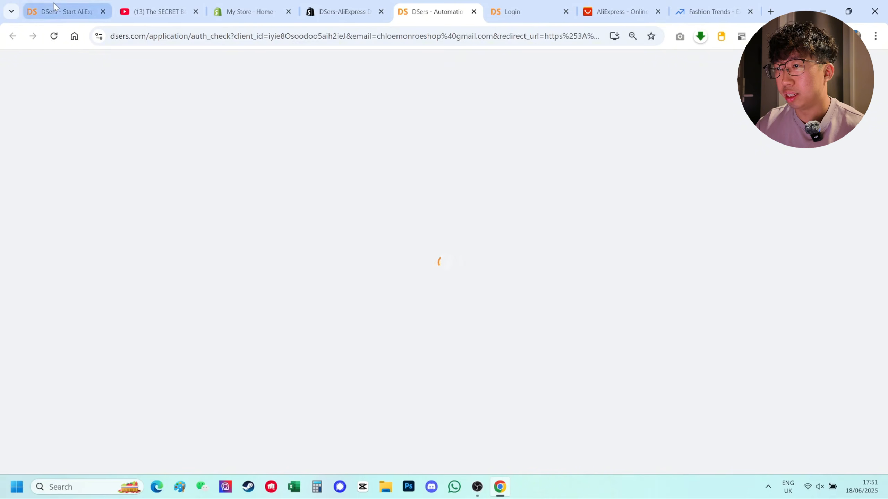
left_click(454, 66)
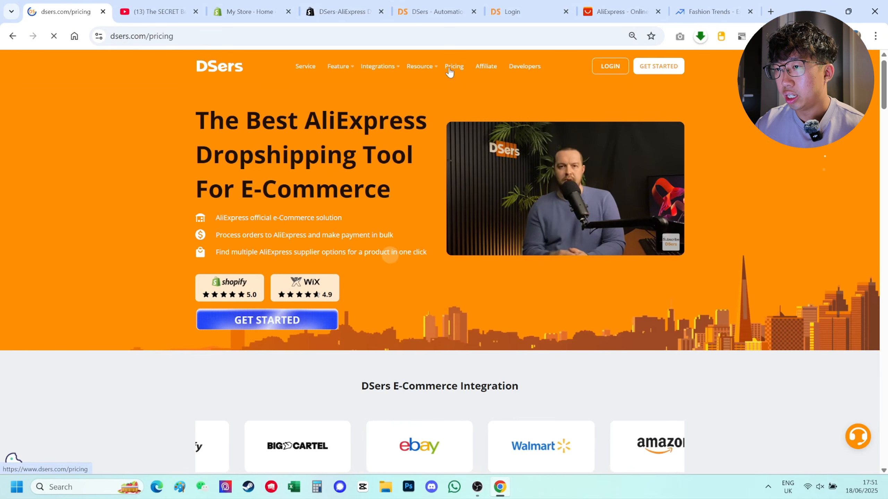
key("ctrl+plus")
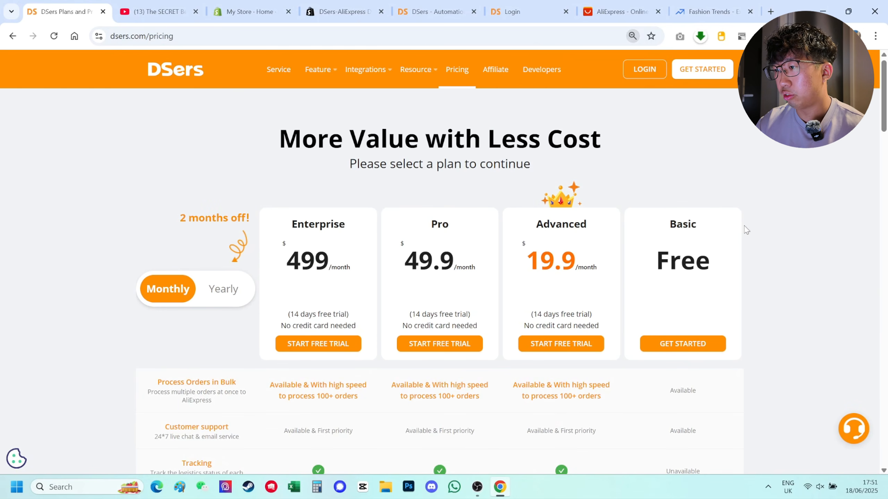
scroll(677, 263, "down", 1)
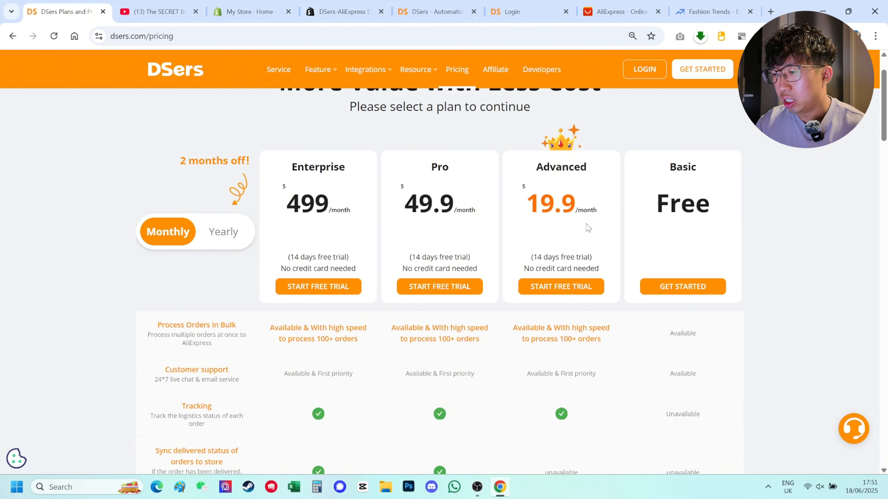
scroll(588, 228, "down", 2)
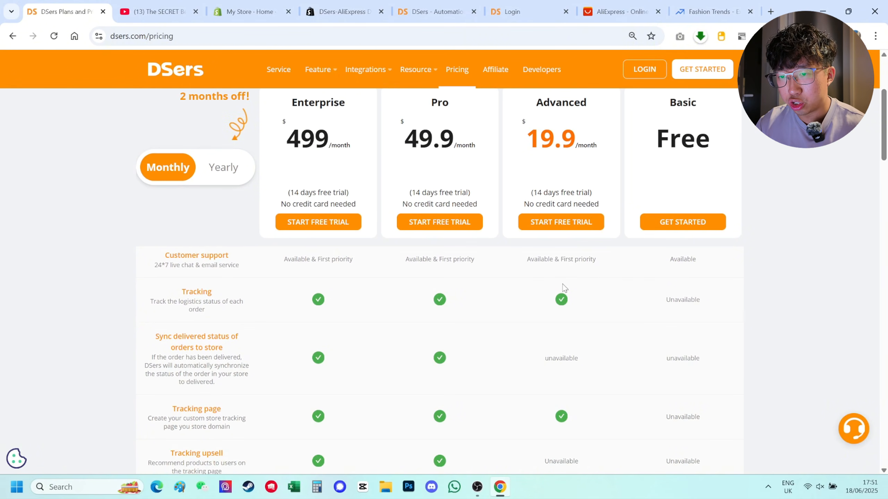
left_click_drag(167, 291, 210, 316)
left_click(192, 311)
left_click(213, 316)
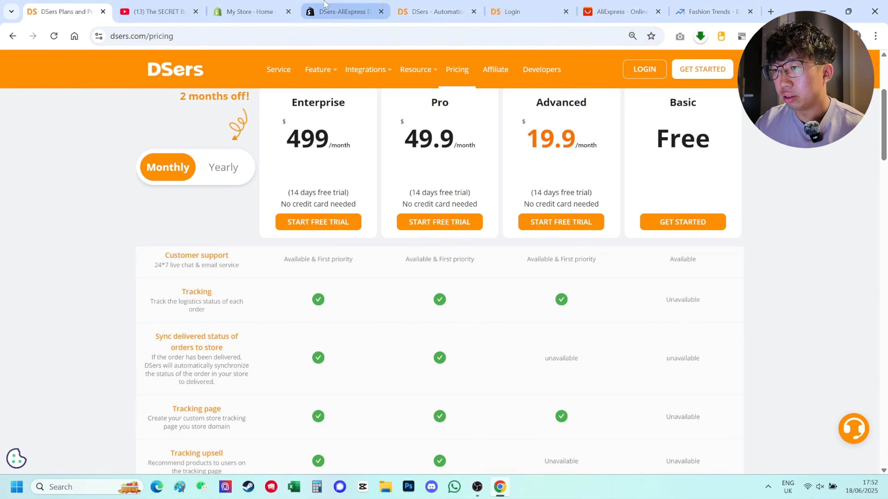
Step: Return to the DSers authorization page, authorize the app, and confirm binding the logged-in DSers account to Shopify
left_click(340, 11)
left_click(454, 7)
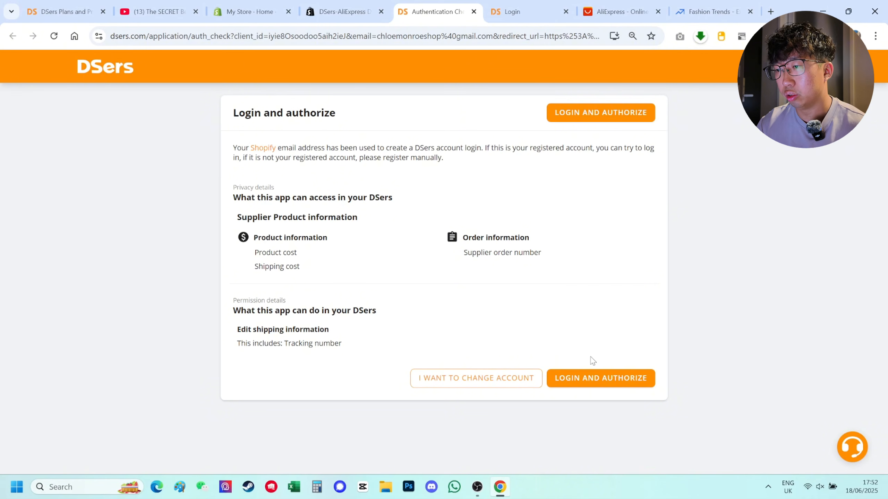
left_click(595, 380)
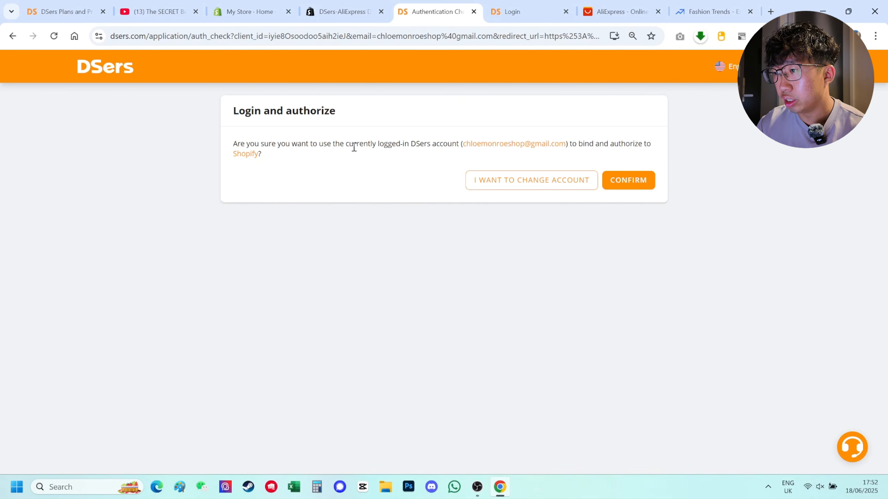
left_click(634, 183)
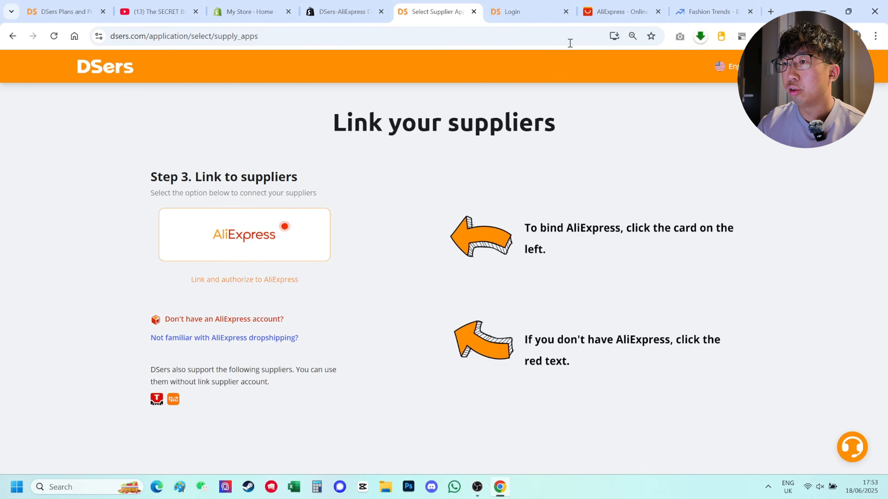
Step: Close the spare DSers login page, then link AliExpress as supplier and authorize DSers with the signed-in account
left_click(566, 11)
left_click(533, 10)
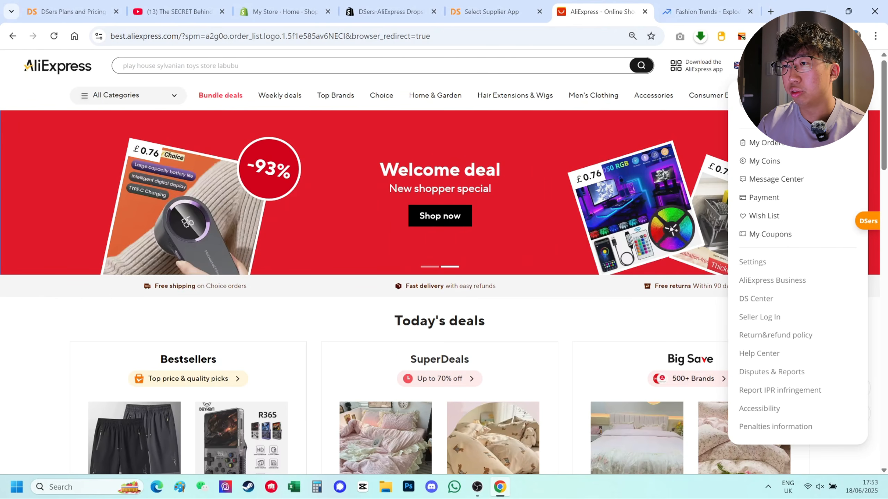
left_click(502, 11)
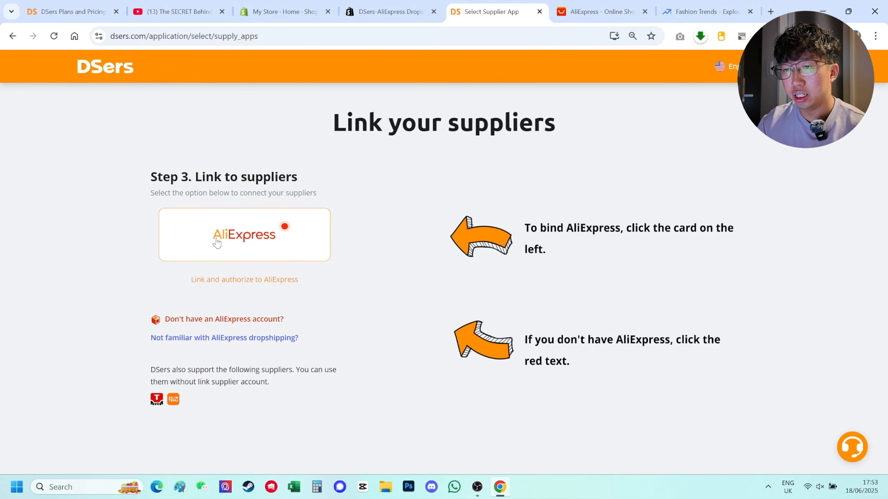
left_click(248, 280)
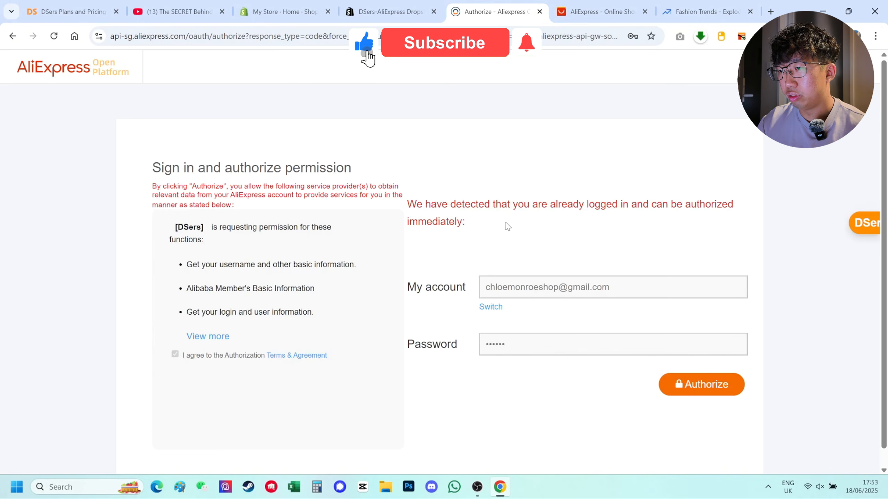
left_click(694, 387)
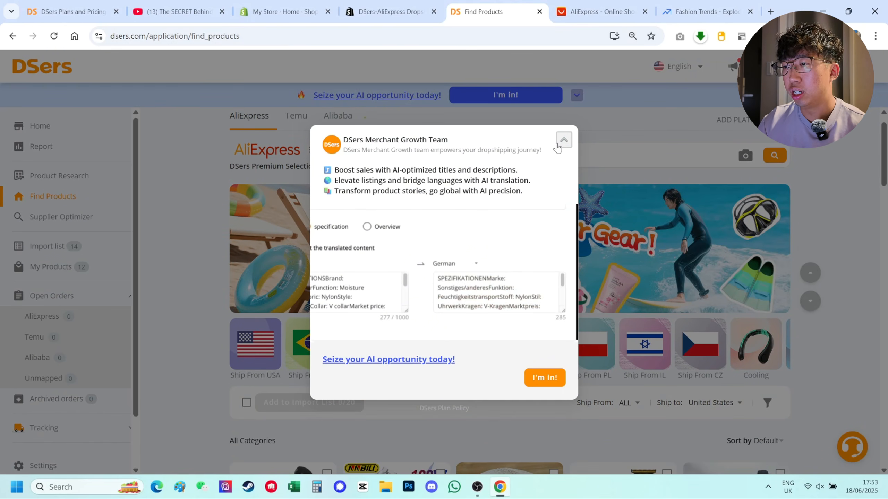
Step: Dismiss the AI promotion, TikTok trending, what's-new and abnormal store authorization pop-ups on the Find Products page
left_click(563, 140)
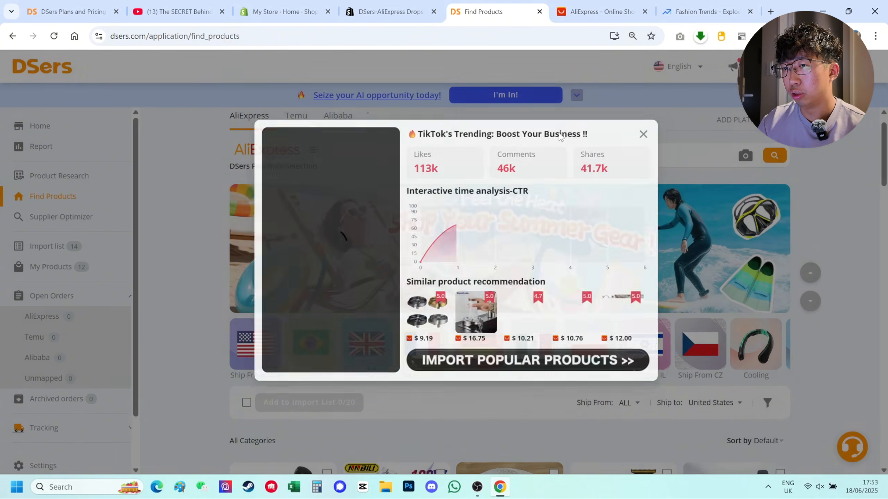
left_click(652, 133)
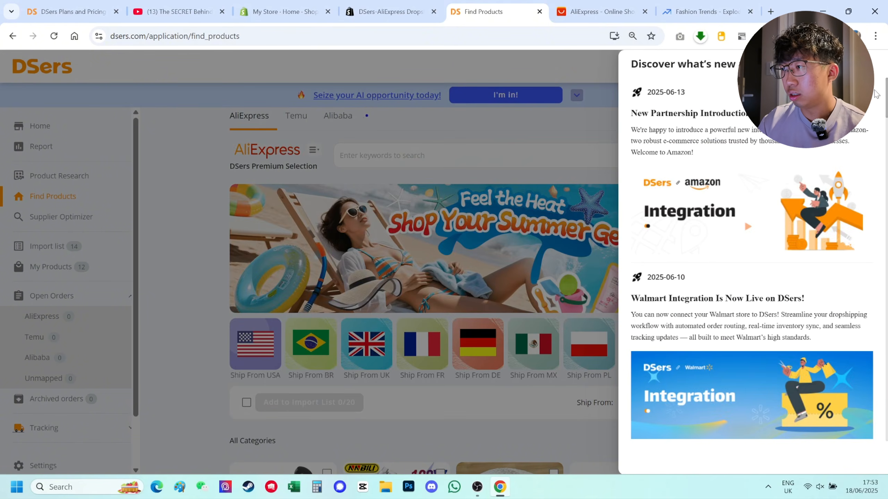
left_click(866, 64)
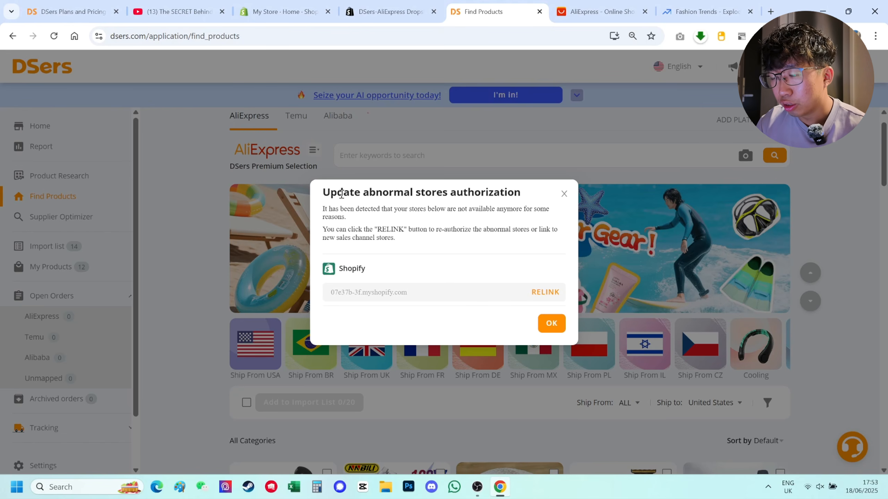
left_click_drag(341, 194, 406, 240)
left_click(405, 240)
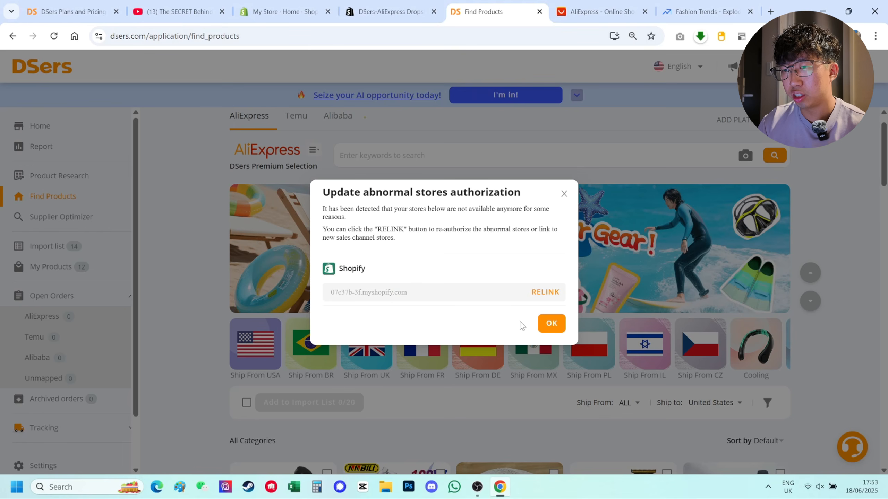
left_click(564, 194)
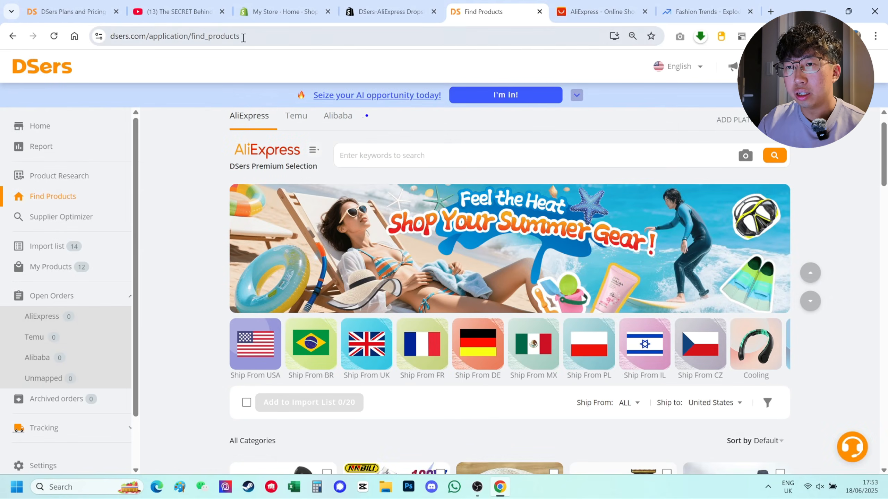
Step: Switch to the YouTube video page and examine the Shopify and DSers affiliate links in its description
left_click(191, 13)
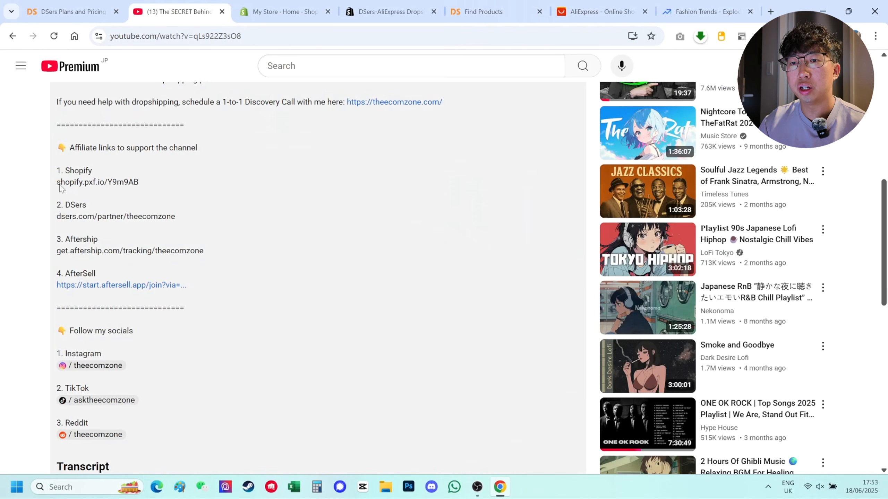
left_click_drag(58, 191, 165, 189)
left_click(165, 189)
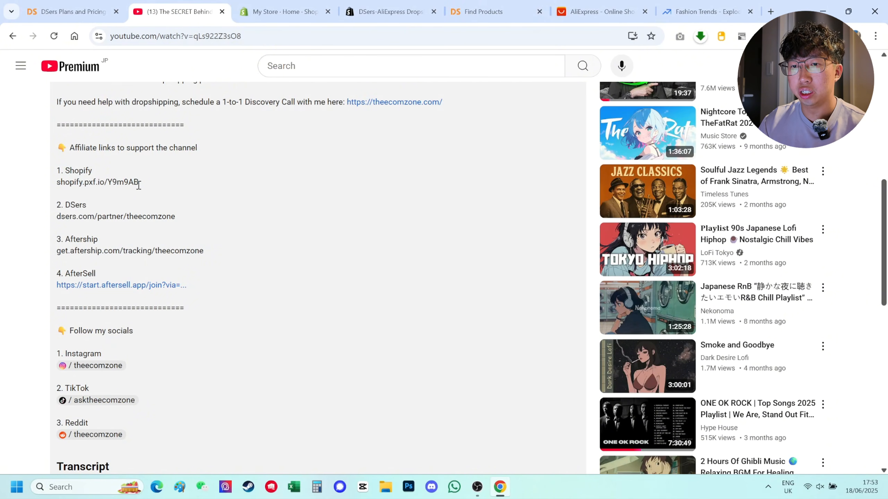
left_click_drag(139, 183, 55, 189)
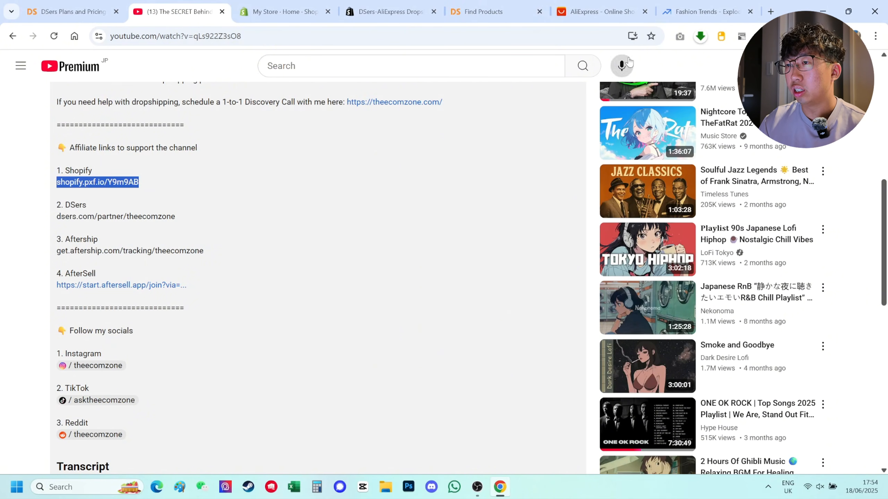
left_click(215, 189)
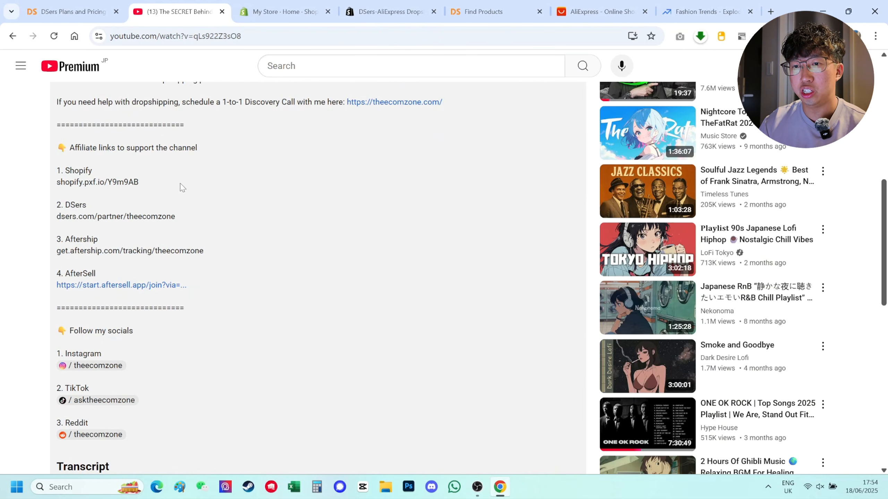
triple_click(110, 216)
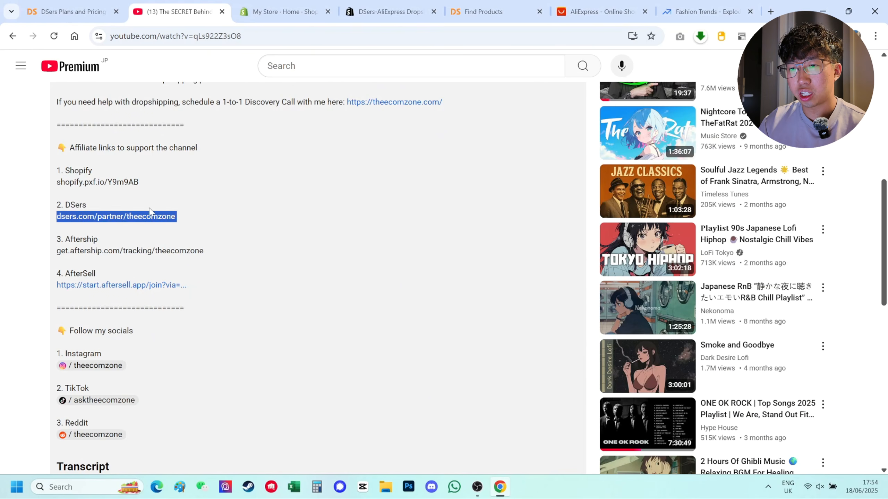
left_click(206, 223)
triple_click(147, 215)
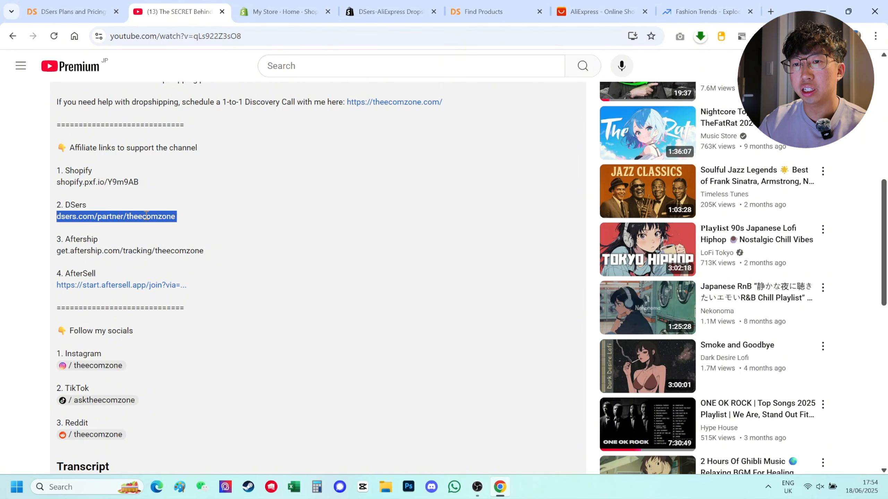
left_click(149, 212)
triple_click(108, 181)
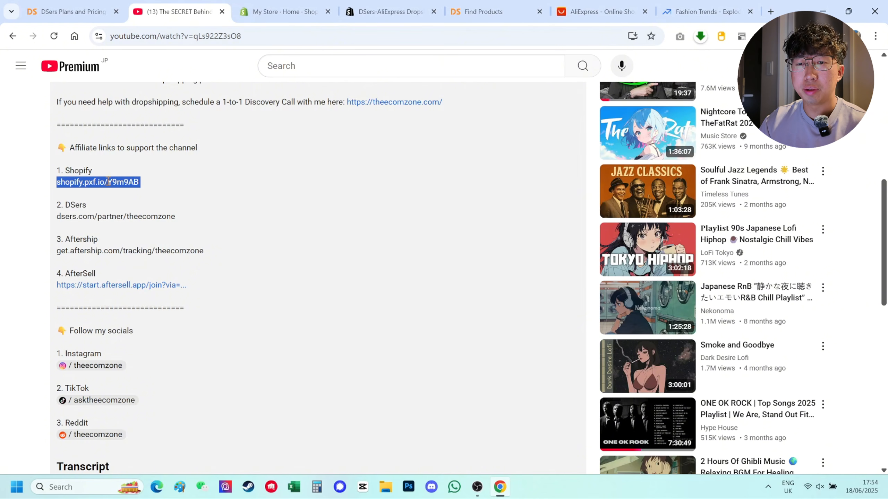
left_click(163, 191)
triple_click(117, 184)
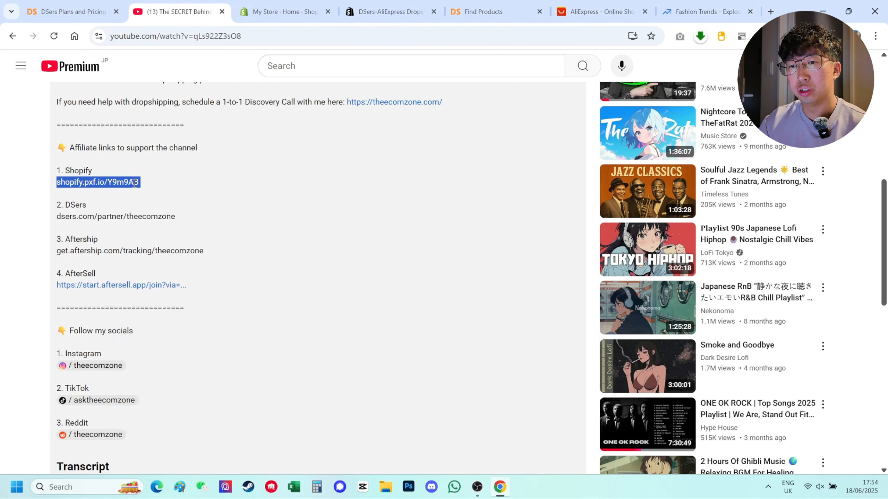
left_click(171, 197)
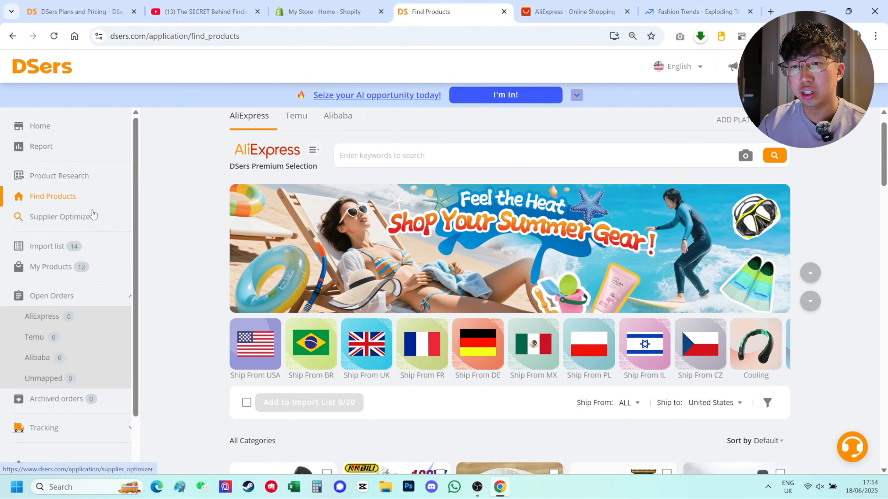
Step: View the Supplier Optimizer page in DSers, then open the Import list
left_click(67, 231)
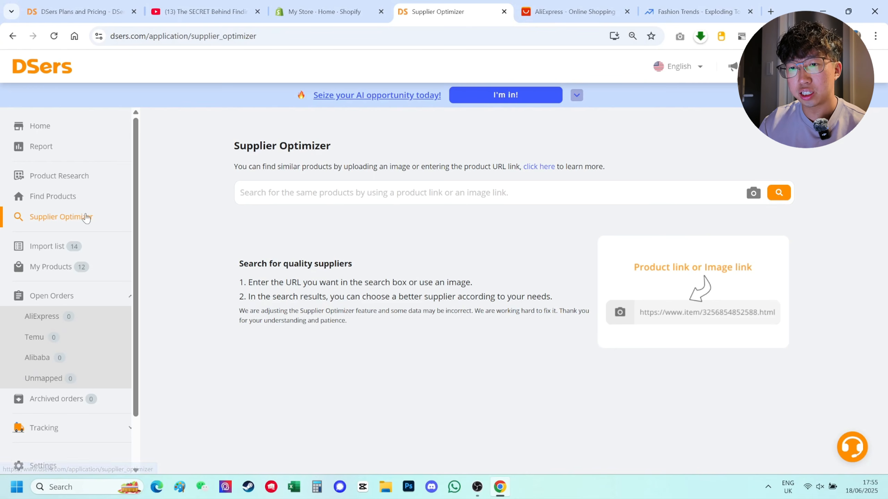
left_click(80, 249)
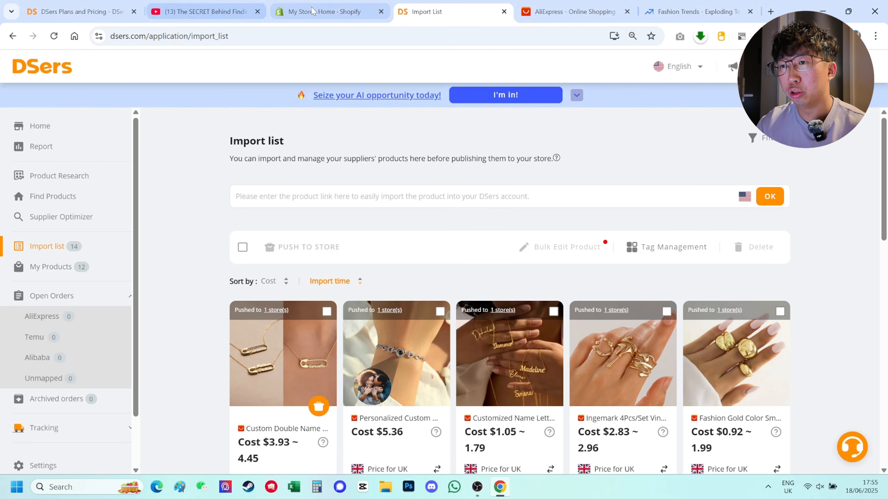
Step: Switch to the Shopify admin and open the store's Products page
left_click(325, 12)
left_click(180, 167)
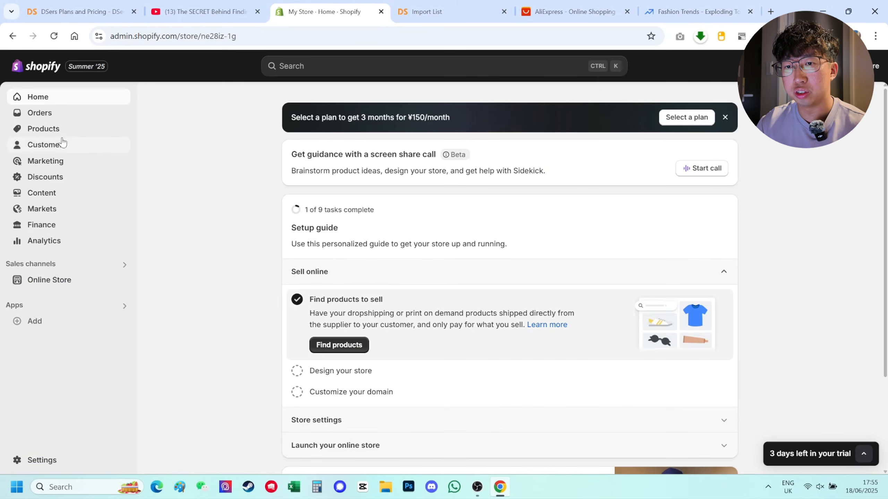
left_click(45, 130)
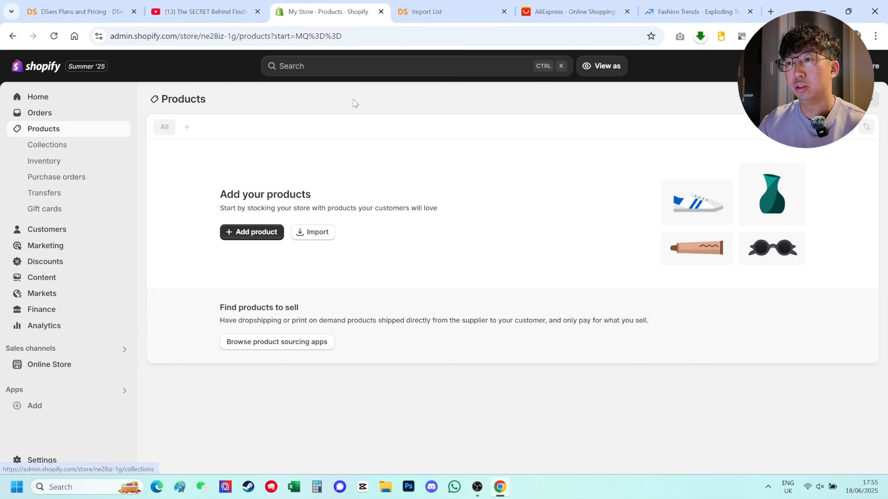
Step: Go back to the DSers Import list and look through the imported jewellery products
left_click(439, 8)
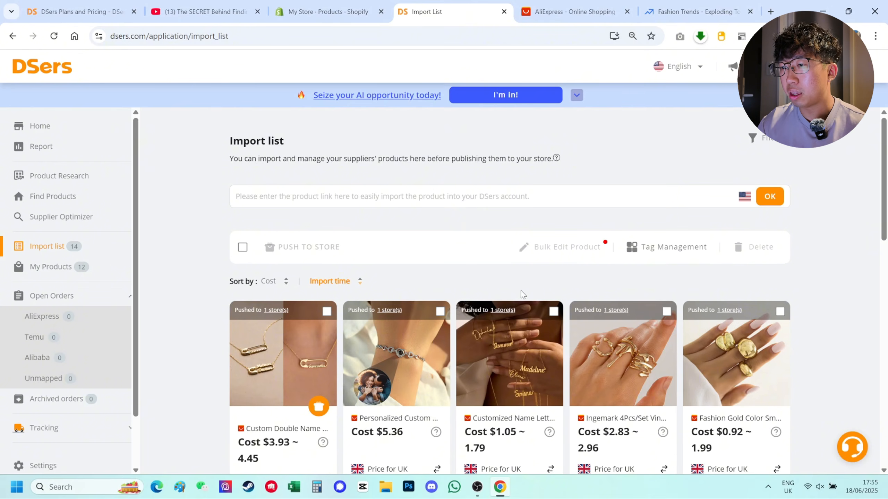
scroll(524, 295, "down", 5)
scroll(276, 223, "up", 3)
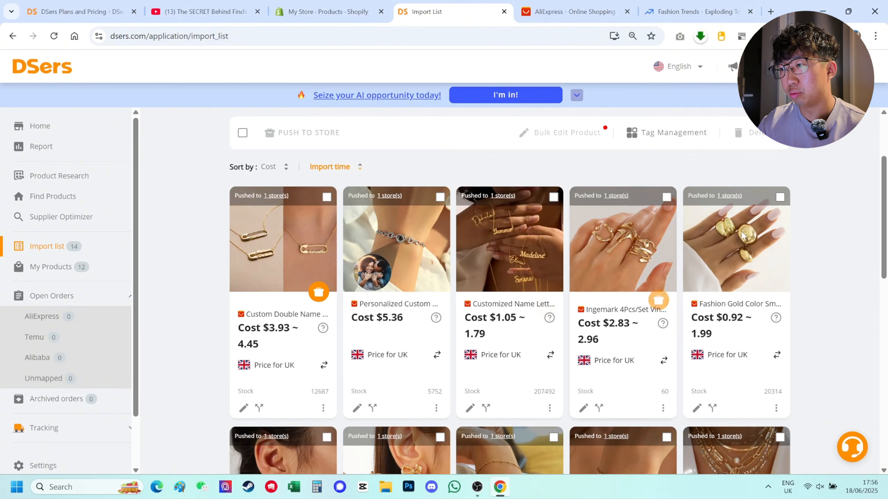
Step: Look through the rest of the Import list, then open My Products and browse the products pushed to the store
scroll(276, 224, "down", 5)
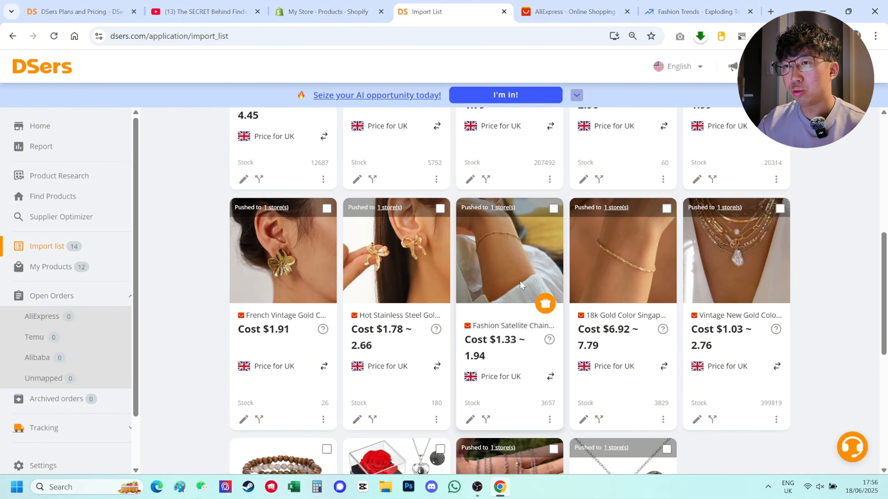
scroll(521, 283, "down", 3)
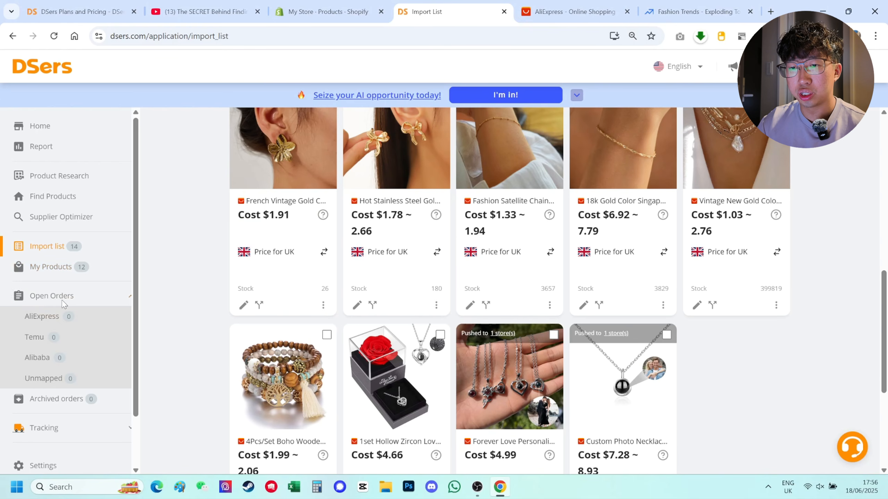
left_click(61, 267)
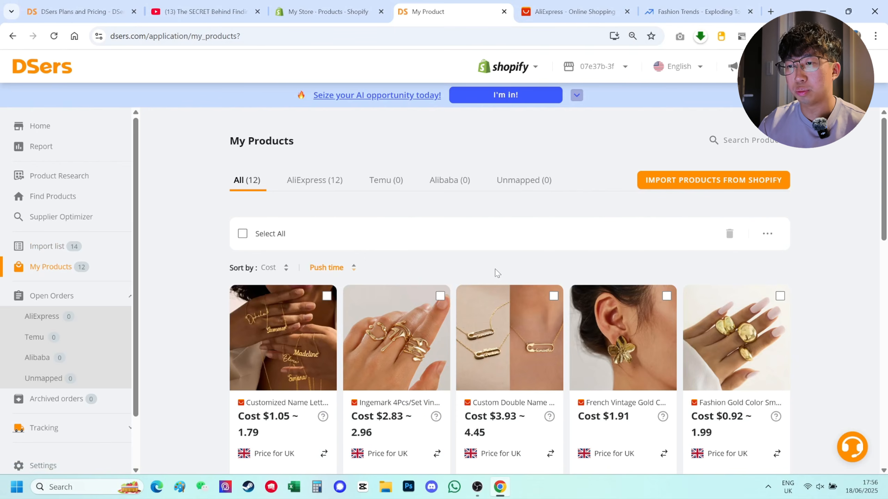
scroll(376, 270, "down", 3)
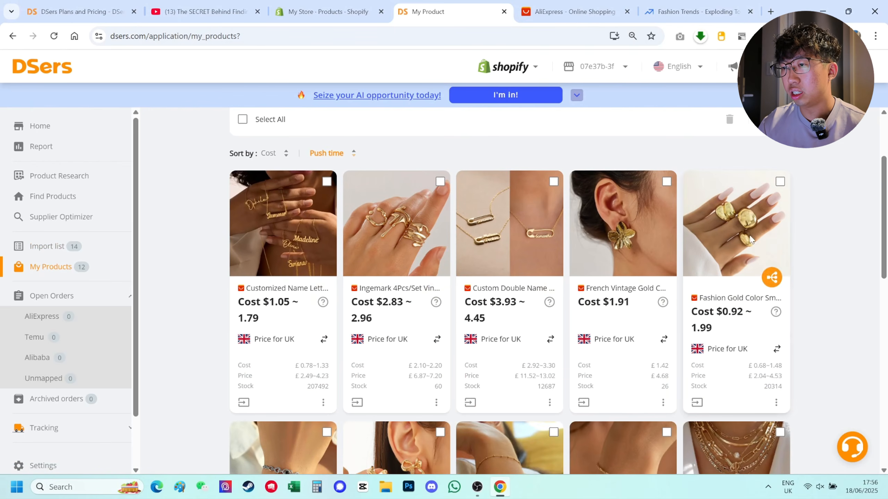
scroll(255, 295, "down", 5)
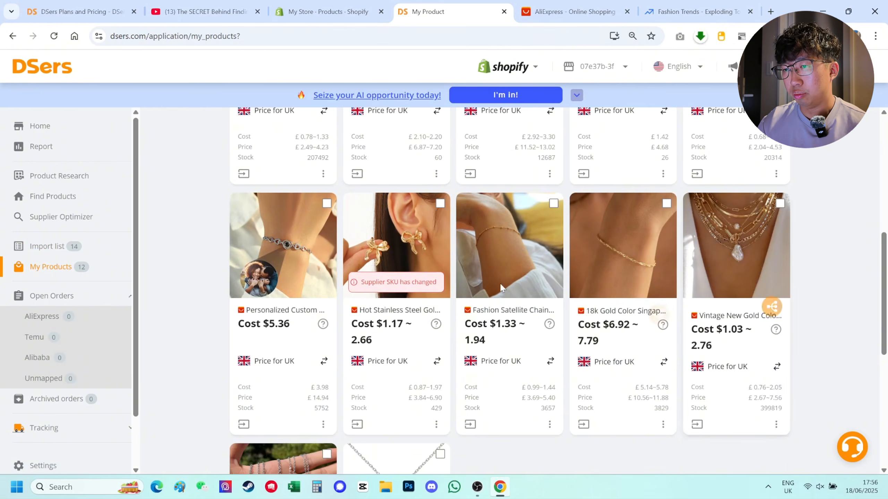
scroll(310, 303, "down", 4)
scroll(311, 302, "up", 12)
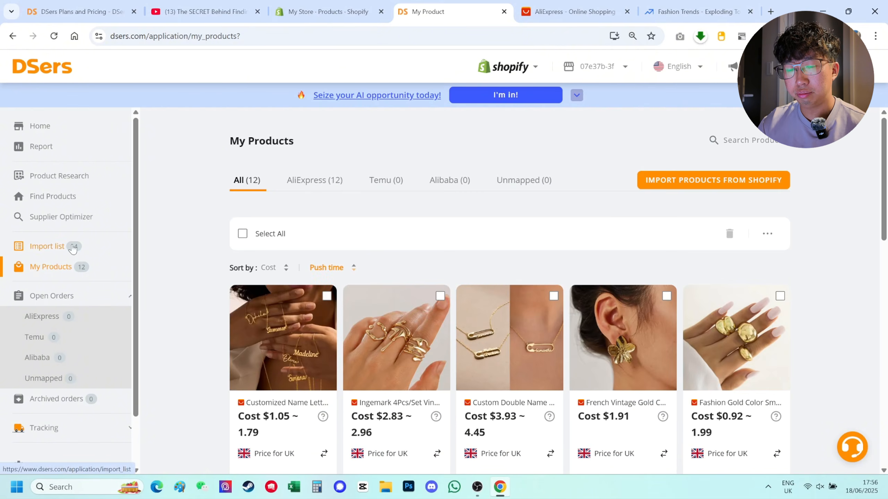
Step: Return to the Import list and delete its first five products, from the custom double name necklace to the gold-colour rings
left_click(73, 248)
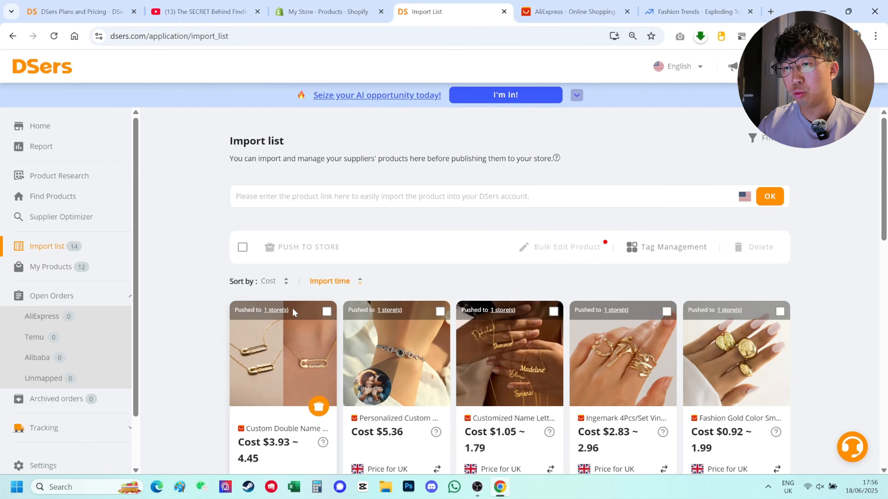
scroll(292, 307, "down", 1)
left_click(327, 254)
left_click(440, 254)
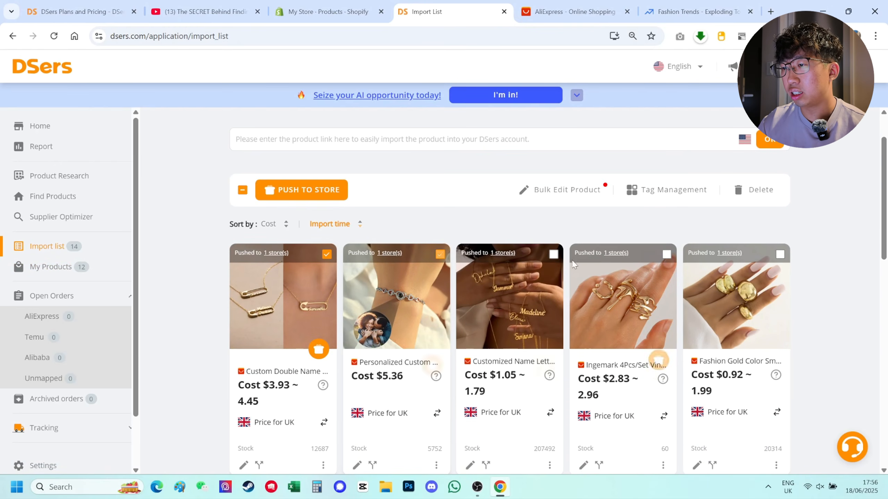
left_click(553, 254)
left_click(667, 254)
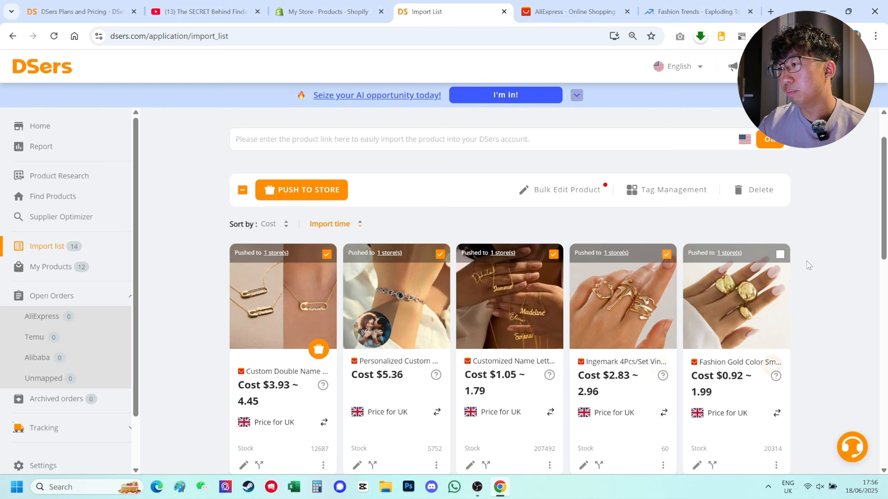
left_click(781, 254)
left_click(756, 200)
left_click(545, 168)
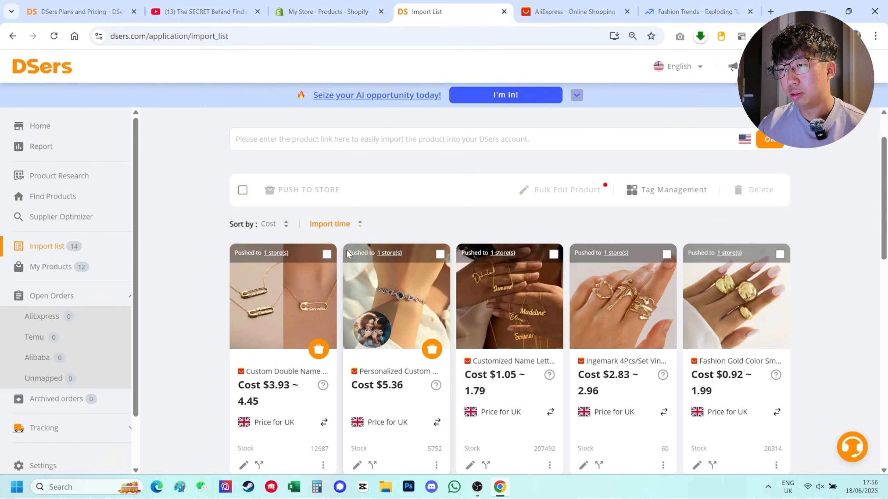
scroll(325, 243, "down", 3)
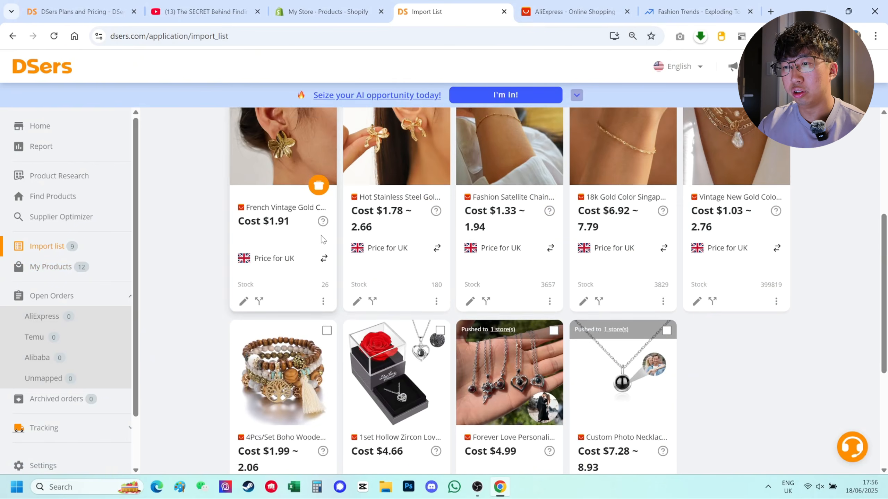
scroll(490, 261, "up", 2)
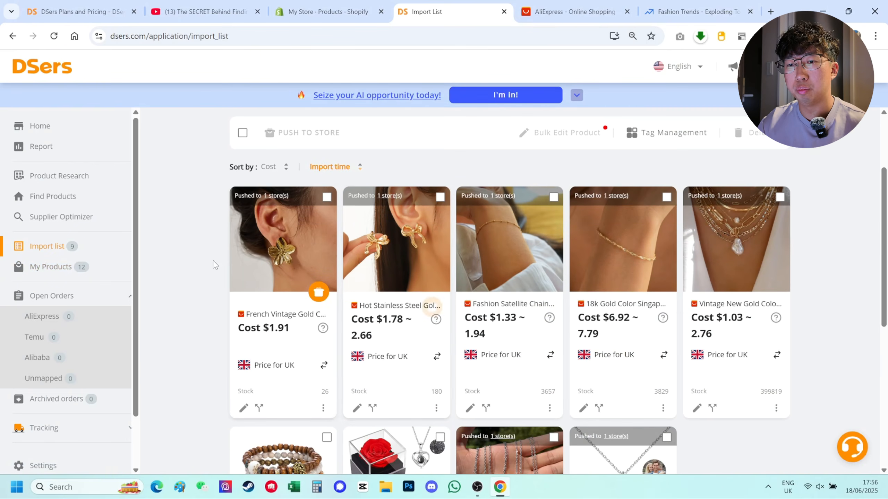
Step: Browse My Products again, then open the AliExpress page under Open Orders
left_click(41, 274)
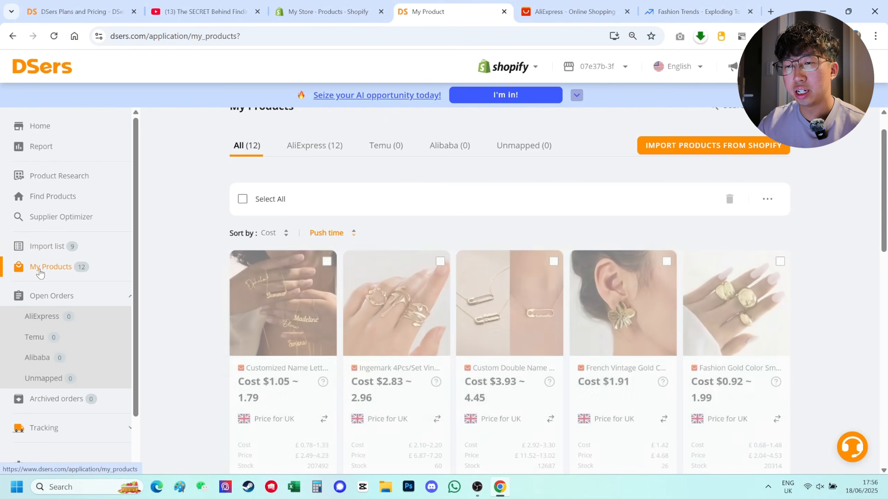
scroll(222, 207, "down", 4)
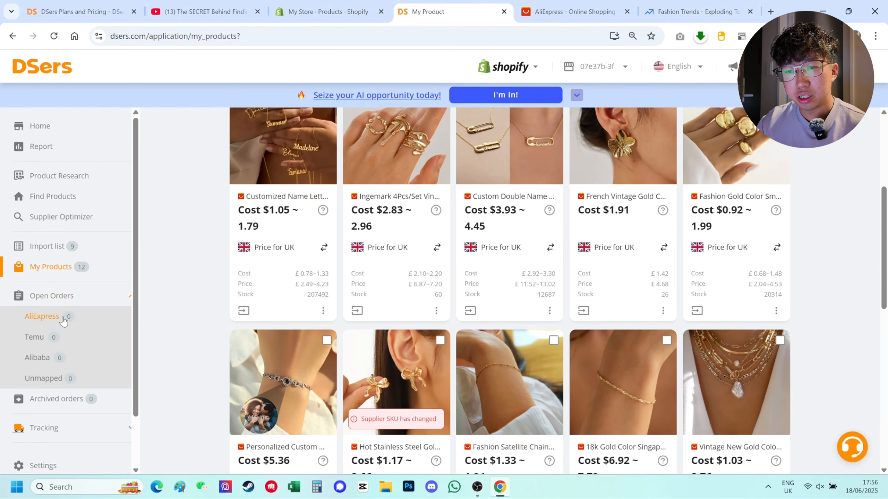
left_click(49, 320)
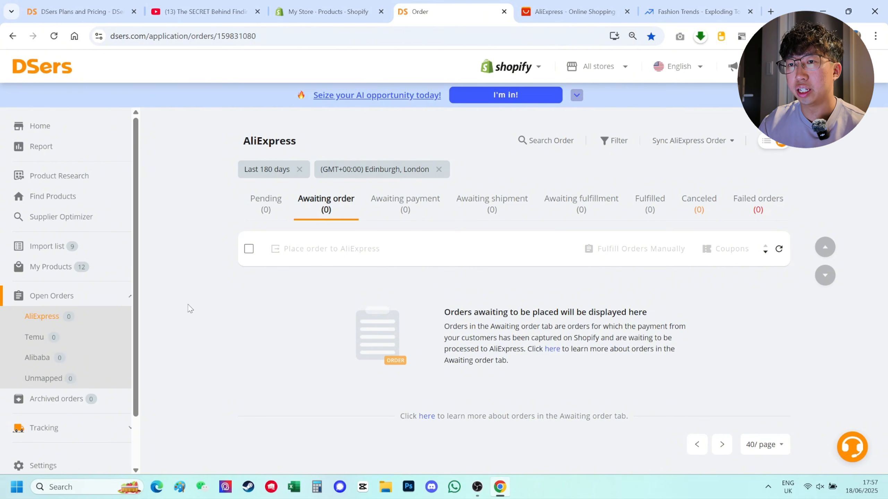
Step: Switch to the YouTube video page and open the Videos list of THE ECOM ZONE channel
left_click(203, 12)
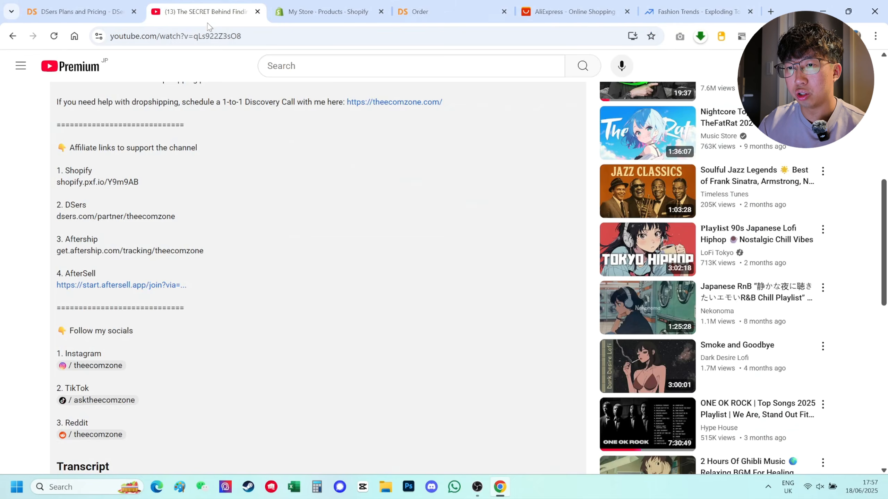
scroll(157, 279, "up", 8)
scroll(129, 268, "down", 1)
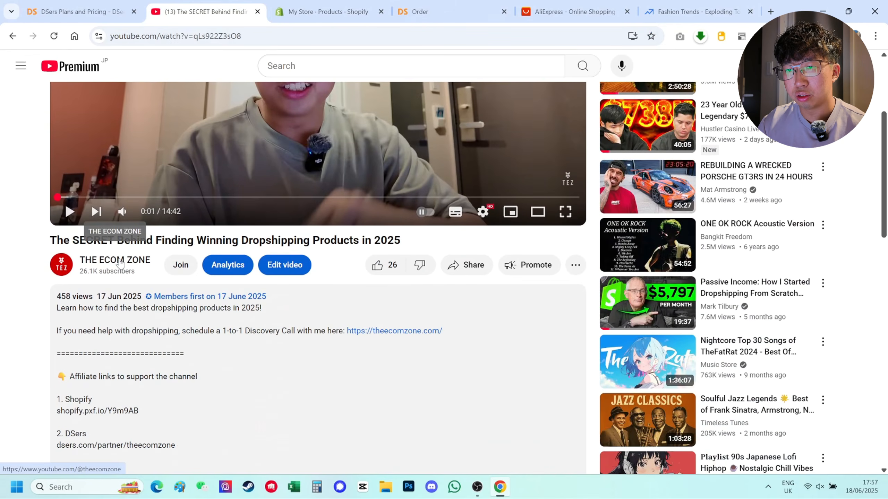
left_click(129, 268)
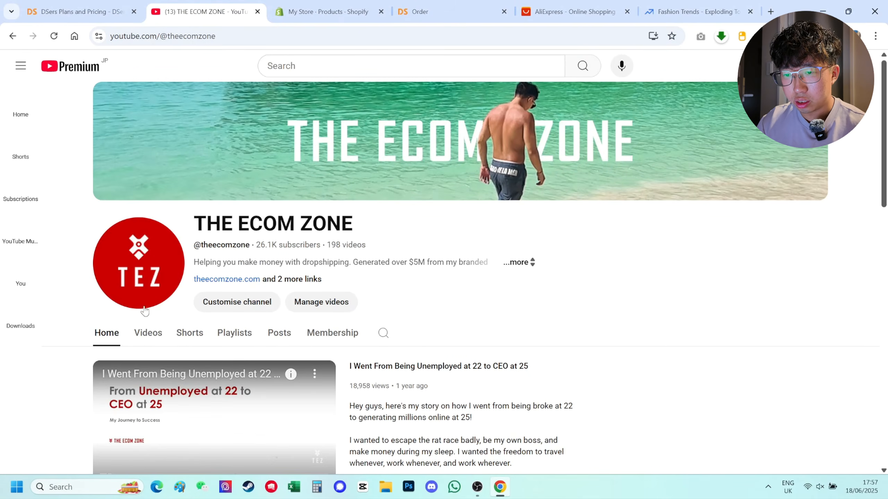
left_click(147, 332)
scroll(401, 307, "down", 4)
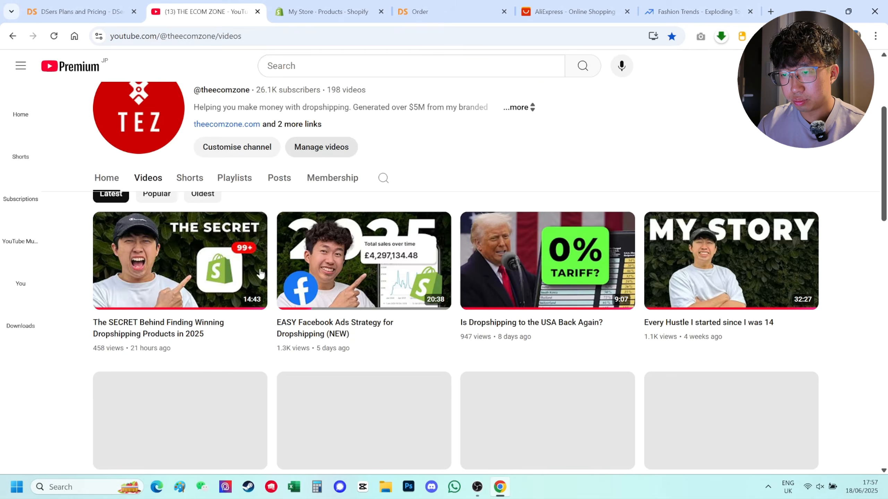
Step: Search the channel's videos for "dsers"
left_click(384, 161)
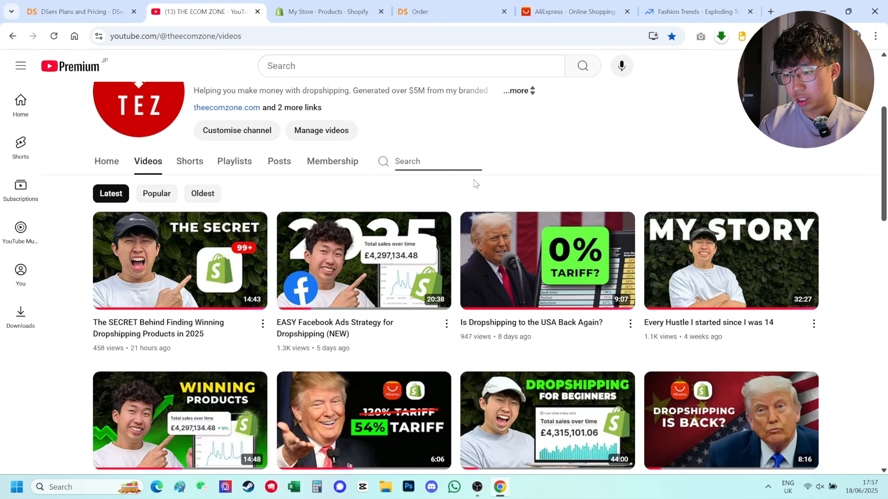
type("dsers")
key("Return")
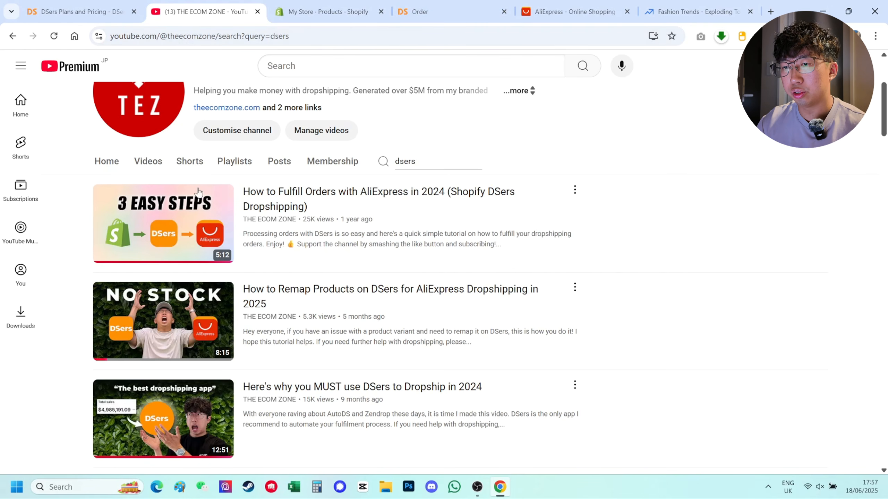
Step: Switch back to DSers and view the Unmapped page under Open Orders
left_click(447, 10)
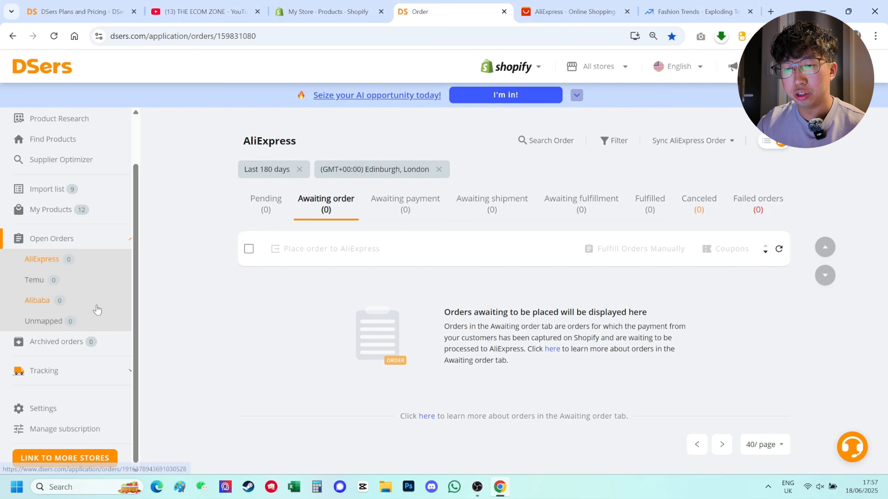
left_click(44, 321)
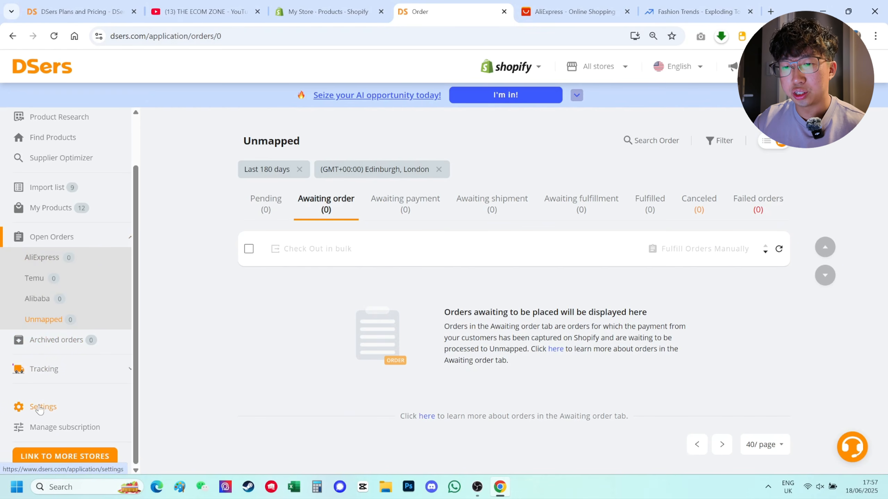
Step: In the Shipping Settings, add AliExpress Selection Standard as the second global shipping method for AliExpress
left_click(52, 414)
scroll(385, 227, "down", 3)
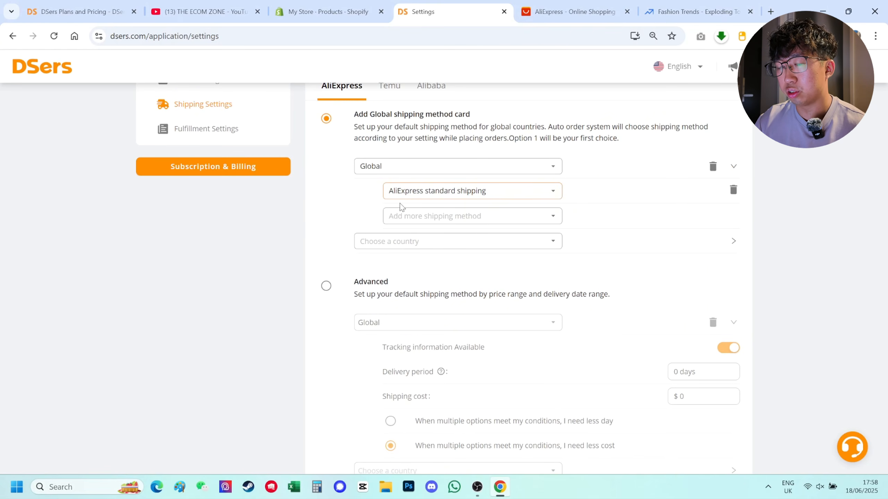
left_click(407, 214)
type("aliexp")
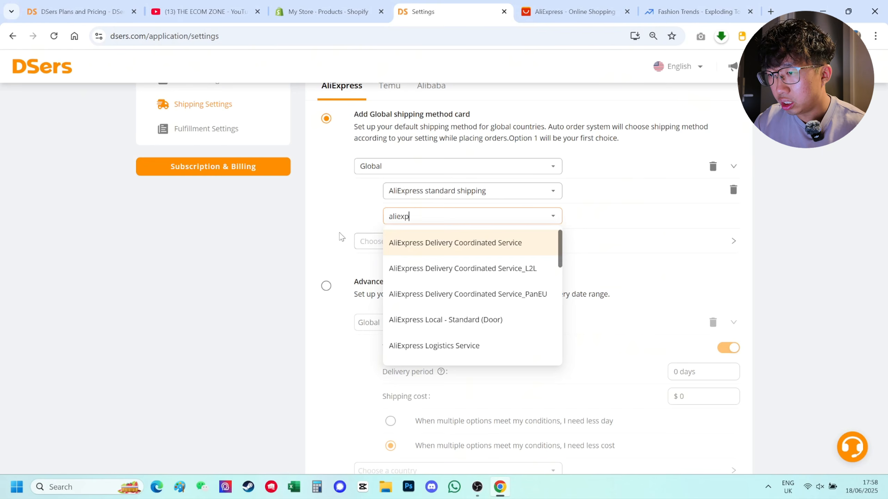
scroll(475, 317, "down", 5)
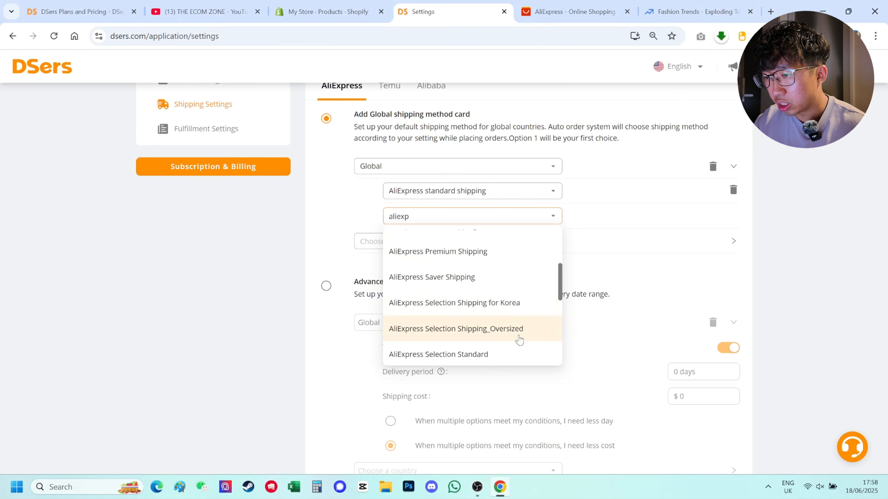
scroll(519, 337, "down", 2)
left_click(472, 297)
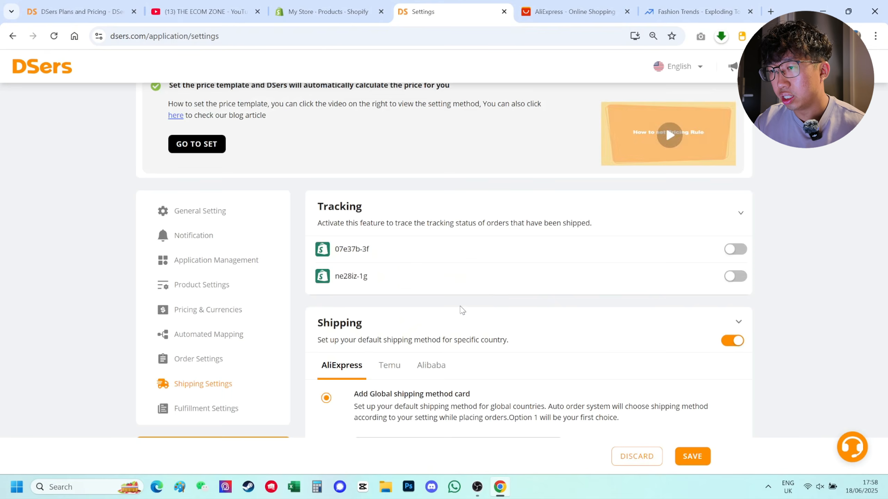
scroll(461, 307, "down", 5)
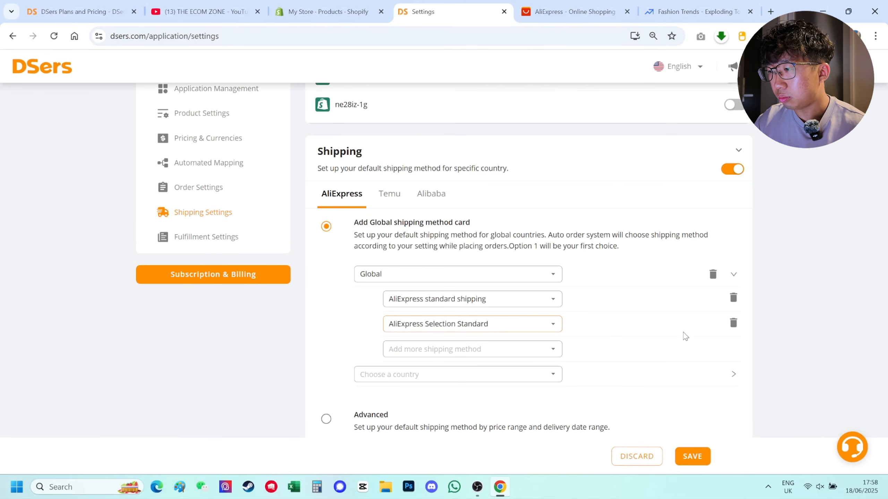
Step: Review the remaining shipping options and save the shipping settings
scroll(685, 336, "down", 2)
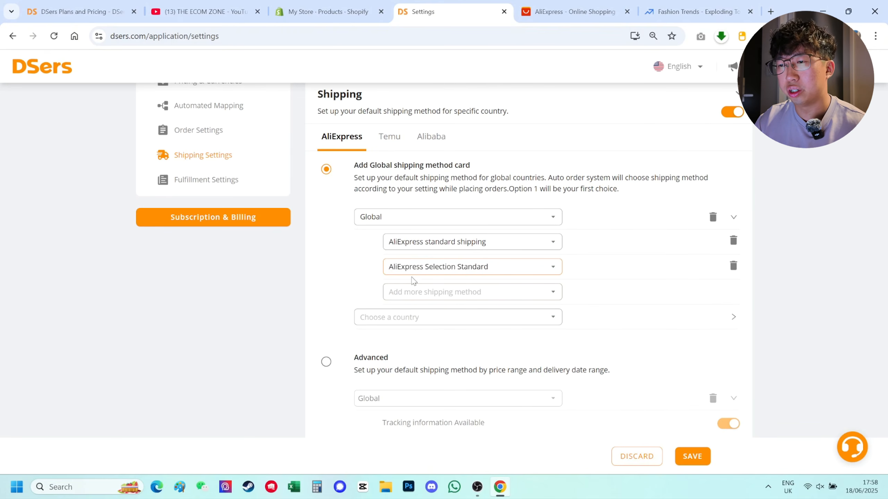
scroll(475, 287, "down", 8)
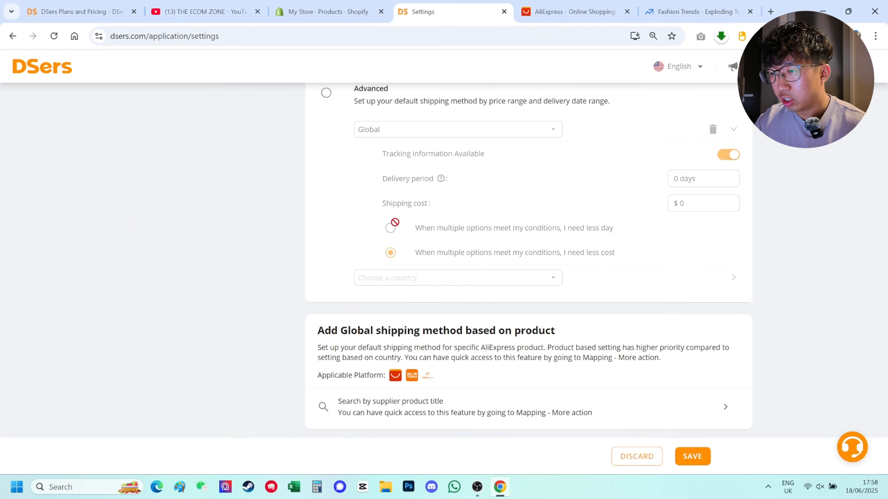
scroll(452, 249, "up", 5)
left_click(693, 457)
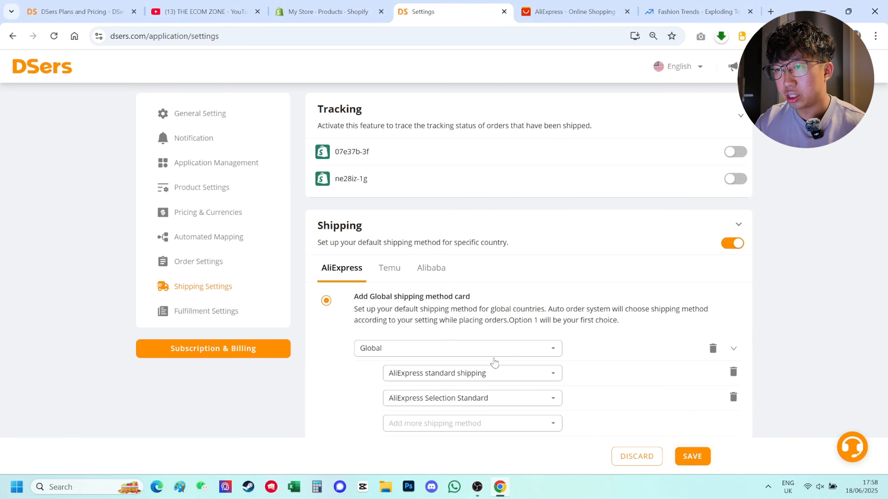
Step: Open the General Setting page and examine its staff account and activity log sections
scroll(479, 325, "up", 2)
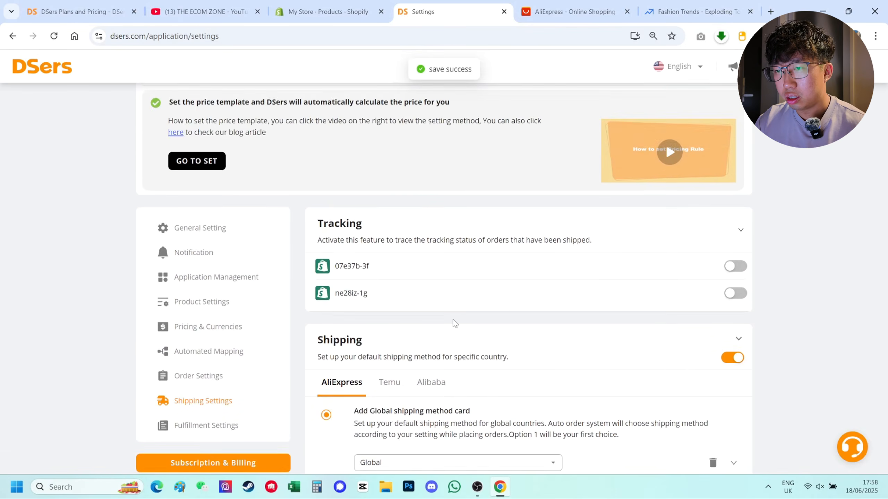
scroll(453, 323, "down", 1)
left_click(203, 180)
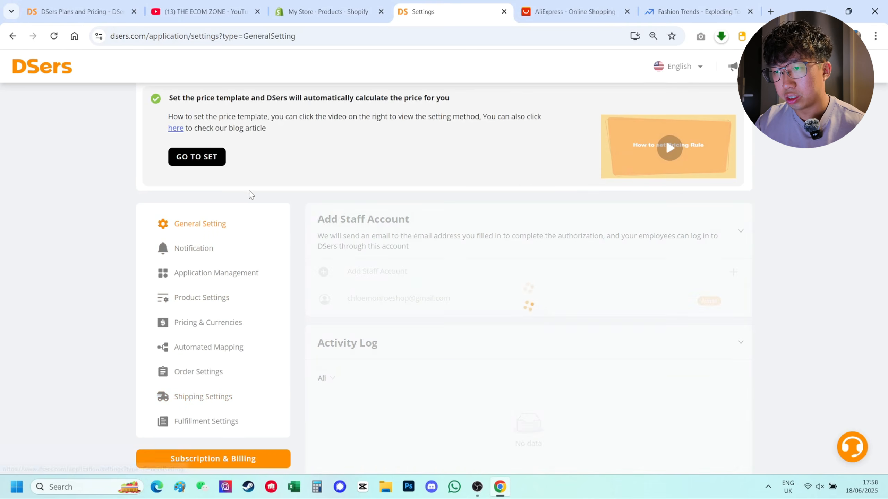
scroll(509, 261, "down", 3)
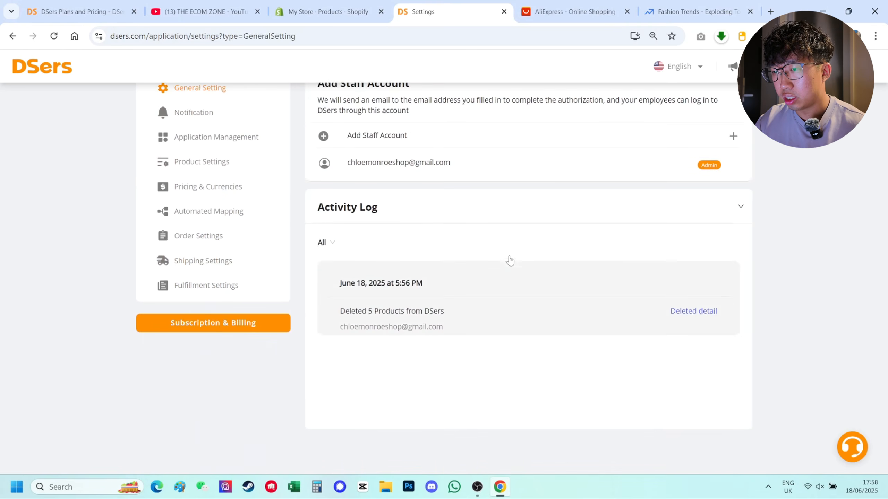
scroll(259, 242, "up", 5)
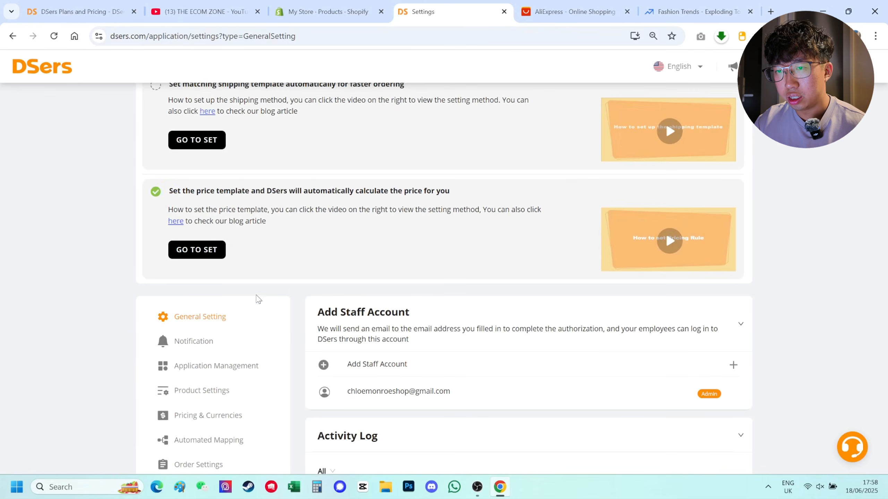
Step: View the Notification and Application Management settings, and expand the AliExpress supplier entry to check its linked account
scroll(252, 316, "down", 3)
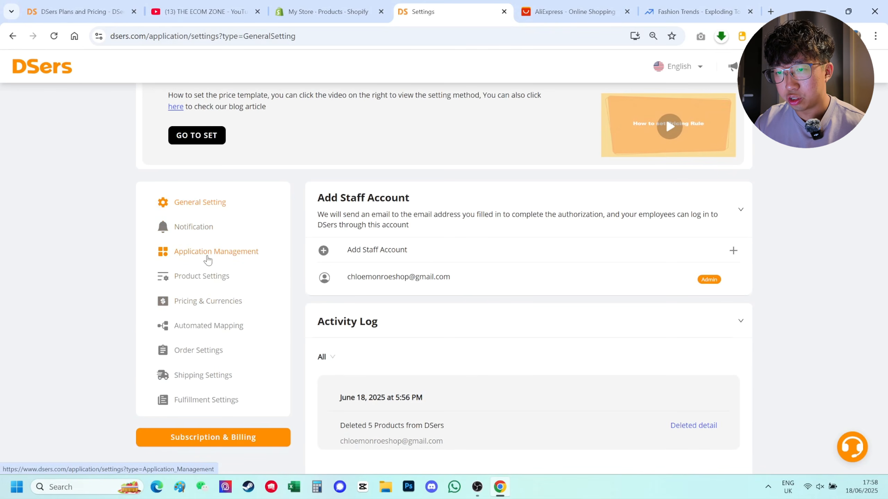
left_click(195, 228)
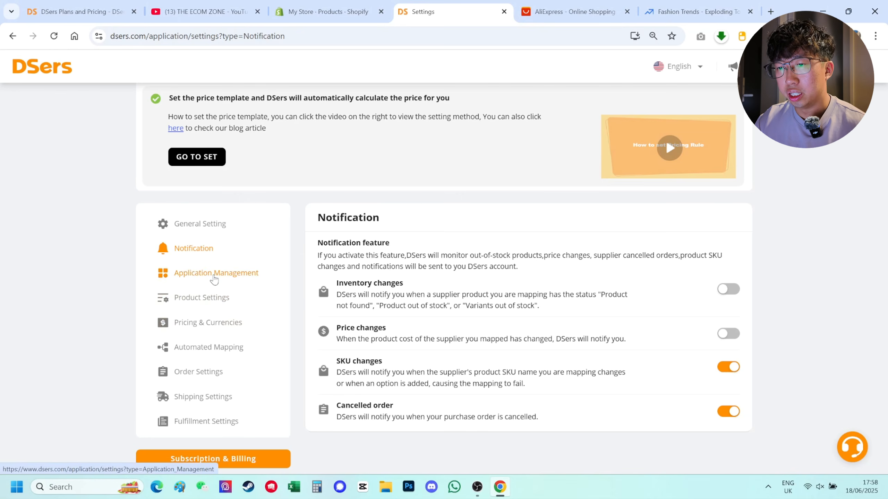
left_click(214, 279)
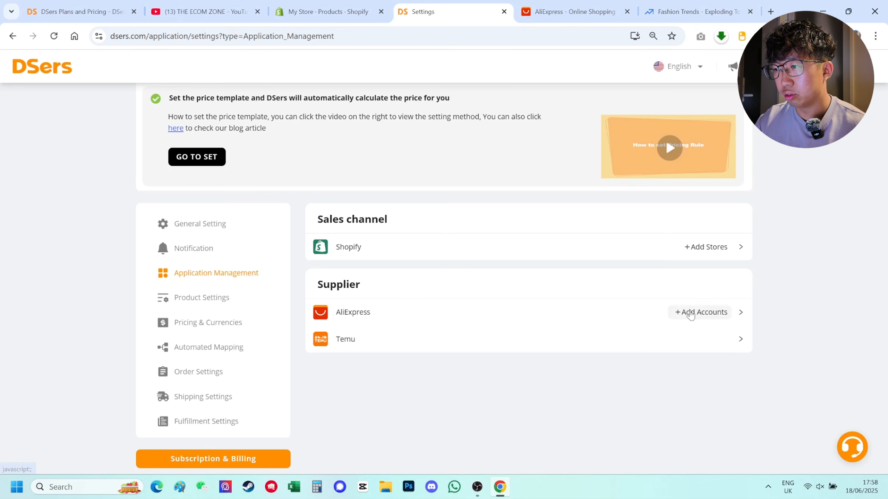
left_click(631, 322)
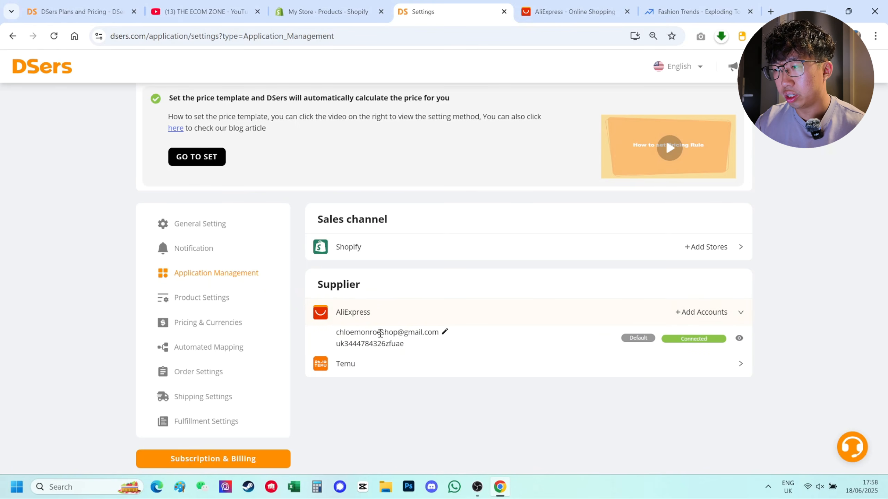
Step: Open the Product Settings and examine the push products, taxable, multilingual and Automatic Inventory Update options
left_click(205, 302)
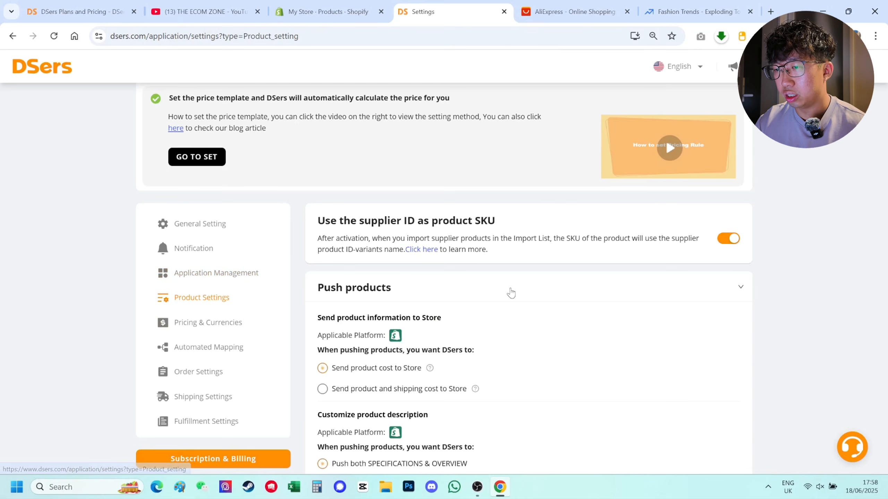
scroll(517, 291, "down", 3)
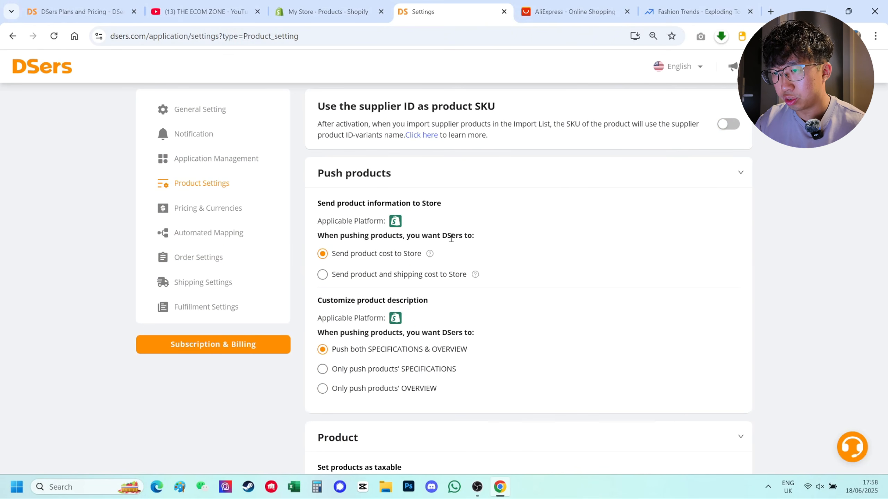
scroll(416, 260, "down", 3)
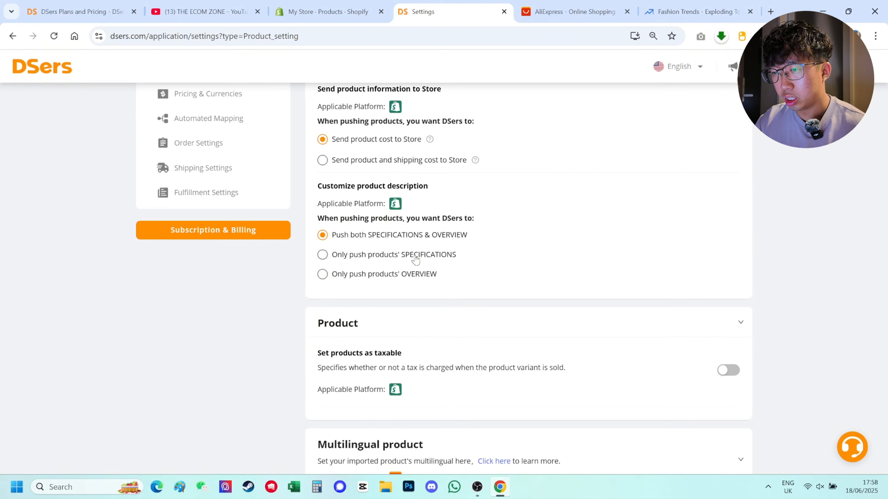
scroll(458, 252, "down", 10)
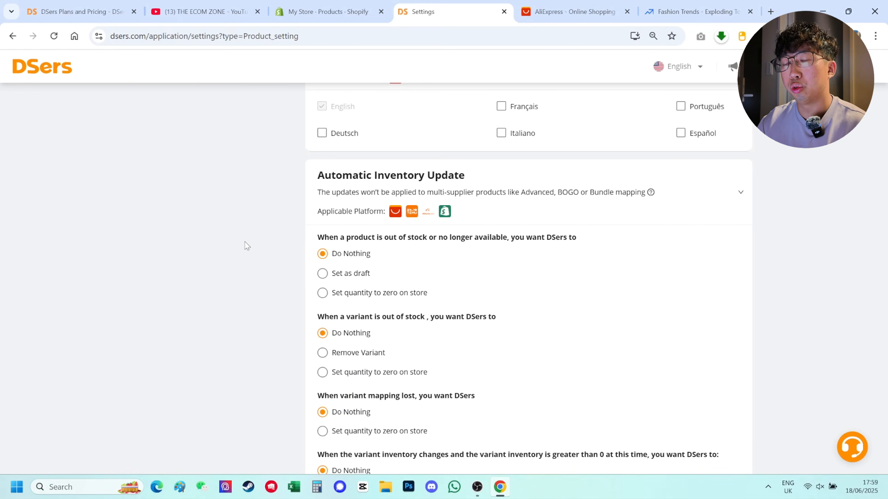
scroll(283, 288, "down", 2)
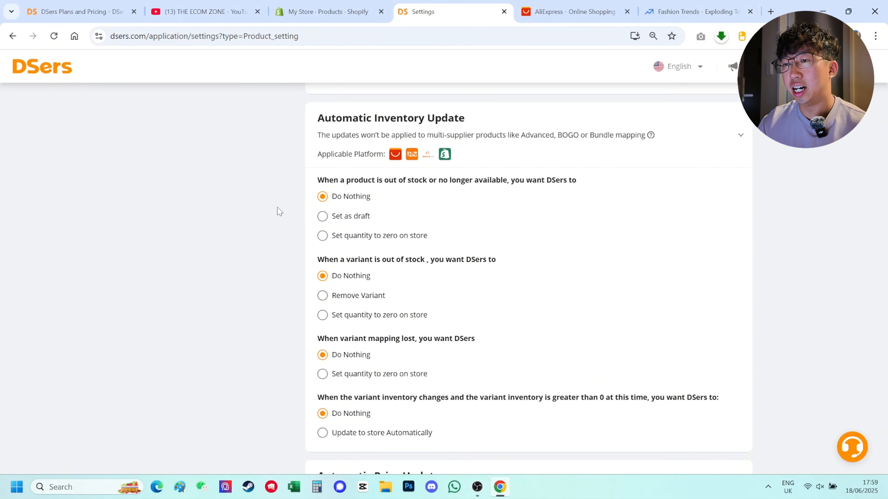
scroll(379, 182, "down", 3)
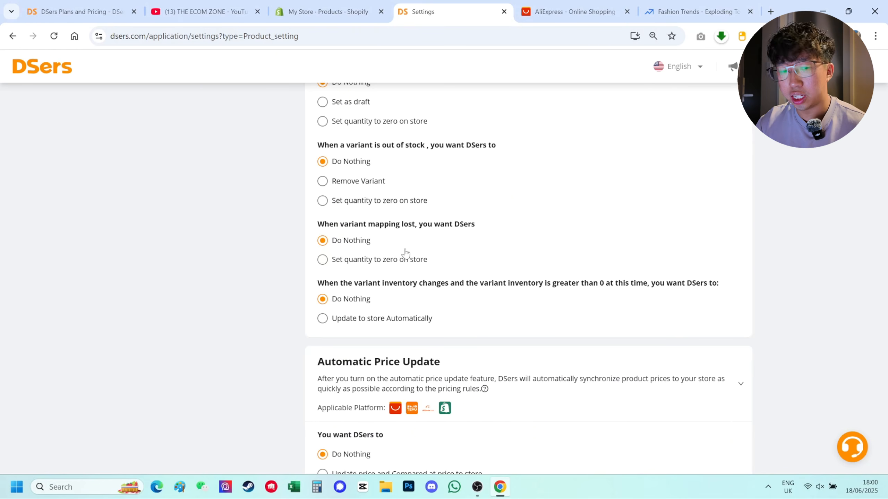
Step: Examine the Automatic Price Update, manual store price change and Product migration sections of the Product Settings
scroll(396, 279, "down", 12)
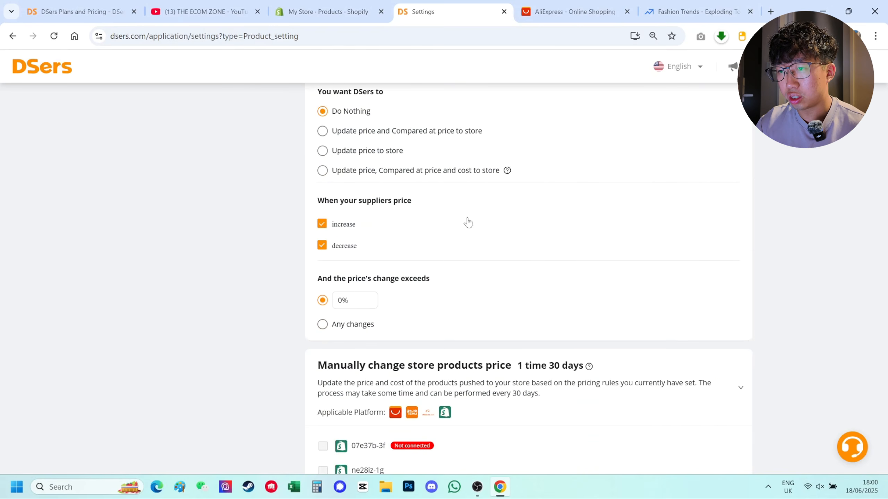
scroll(383, 209, "up", 7)
scroll(384, 207, "down", 10)
scroll(430, 228, "up", 15)
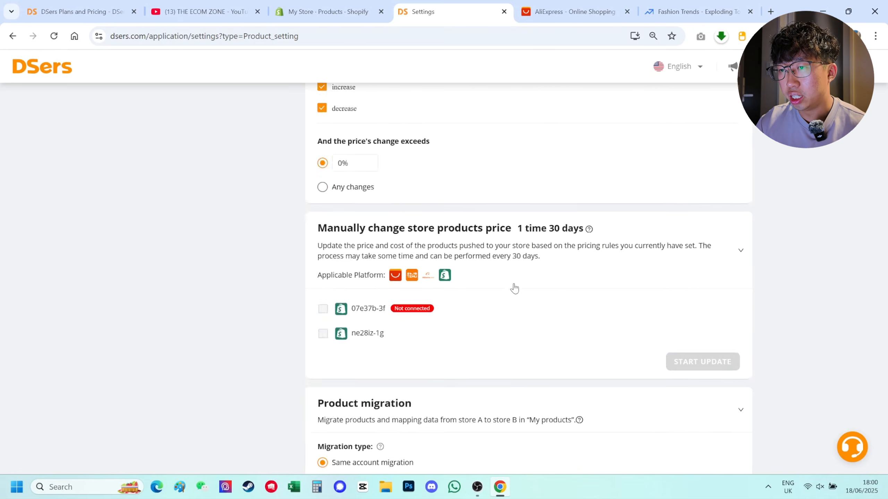
scroll(472, 277, "down", 6)
scroll(393, 238, "up", 2)
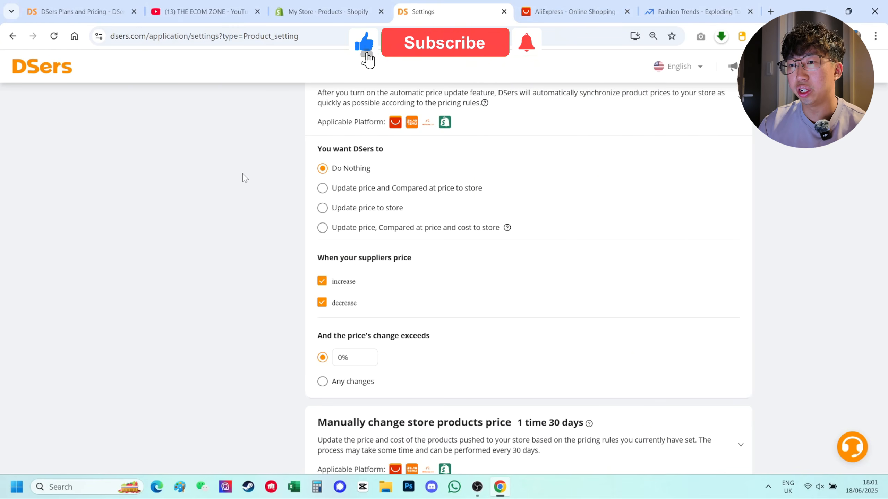
scroll(243, 174, "down", 5)
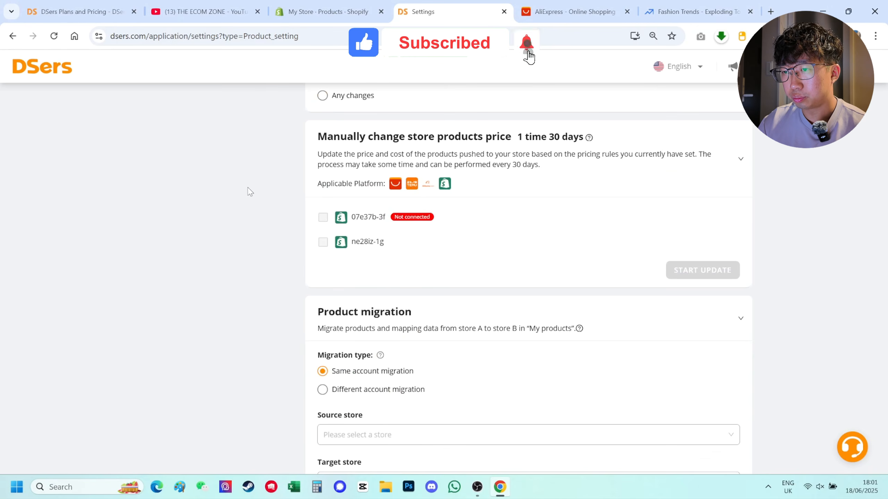
scroll(267, 179, "down", 5)
scroll(284, 184, "up", 15)
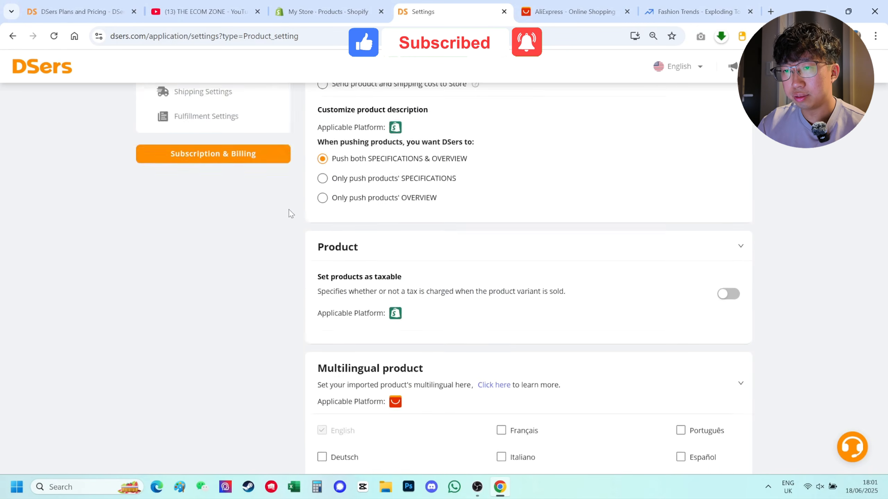
scroll(293, 217, "up", 9)
scroll(227, 189, "down", 6)
Step: Open the Pricing & Currencies settings and enable the pricing rule for the store ne28iz-1g
left_click(214, 182)
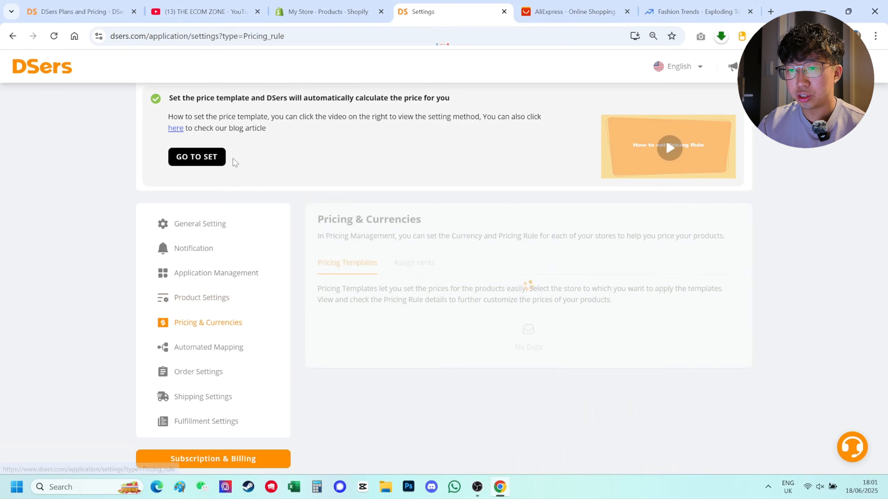
scroll(359, 256, "down", 3)
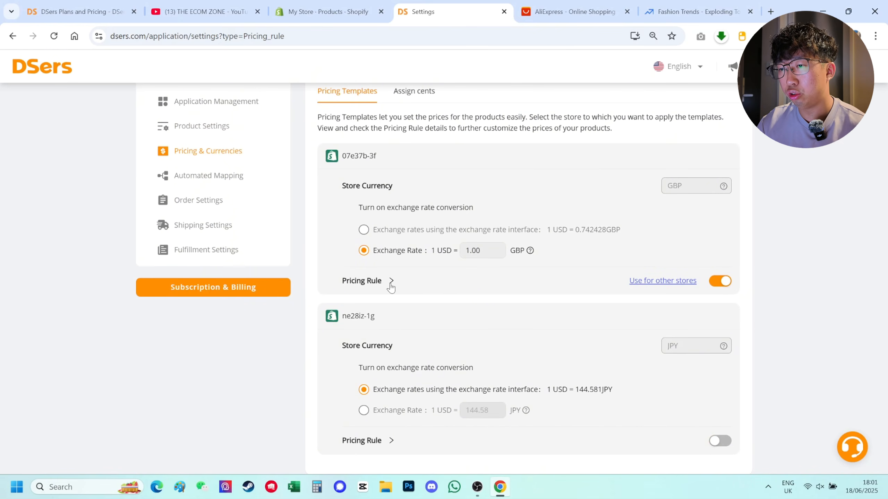
scroll(384, 364, "down", 1)
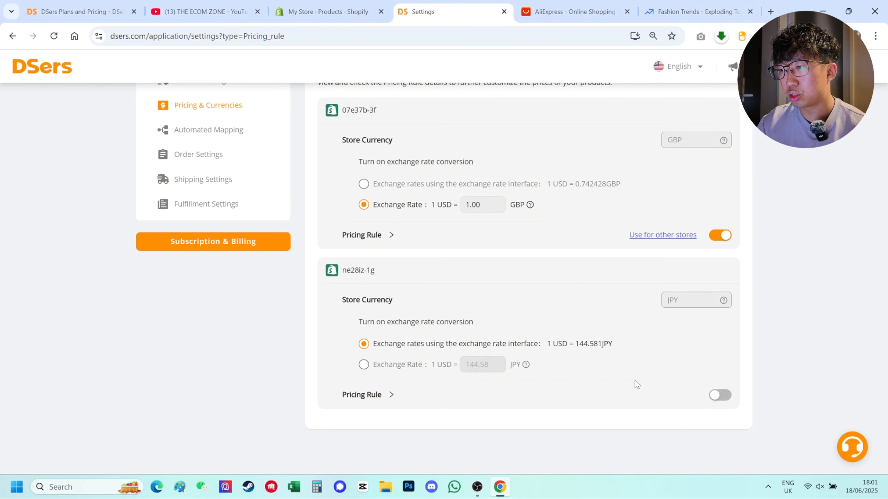
scroll(560, 252, "up", 1)
scroll(681, 315, "down", 1)
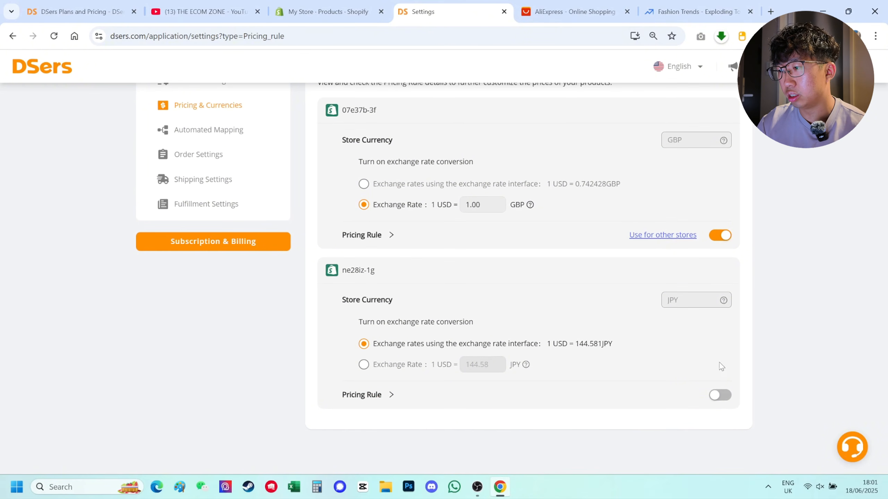
left_click(720, 394)
Step: Set the store's basic pricing rule to multiply the product cost by 250% for the price
scroll(353, 288, "down", 4)
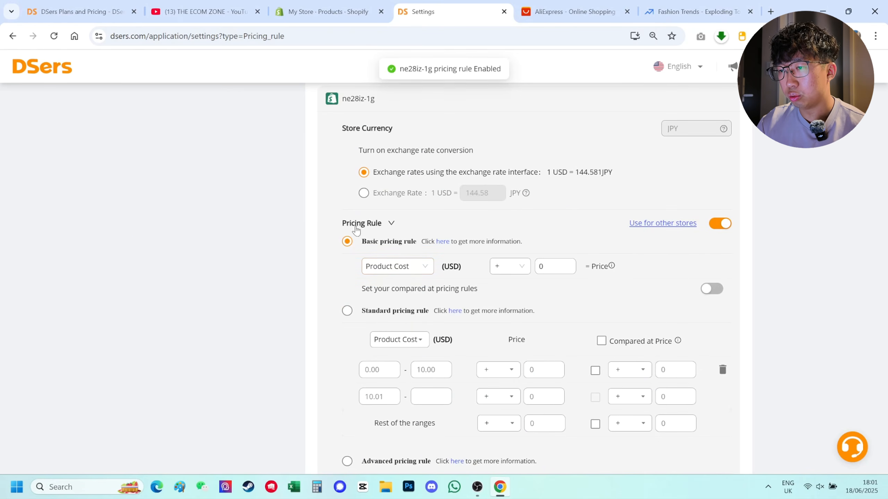
left_click(514, 270)
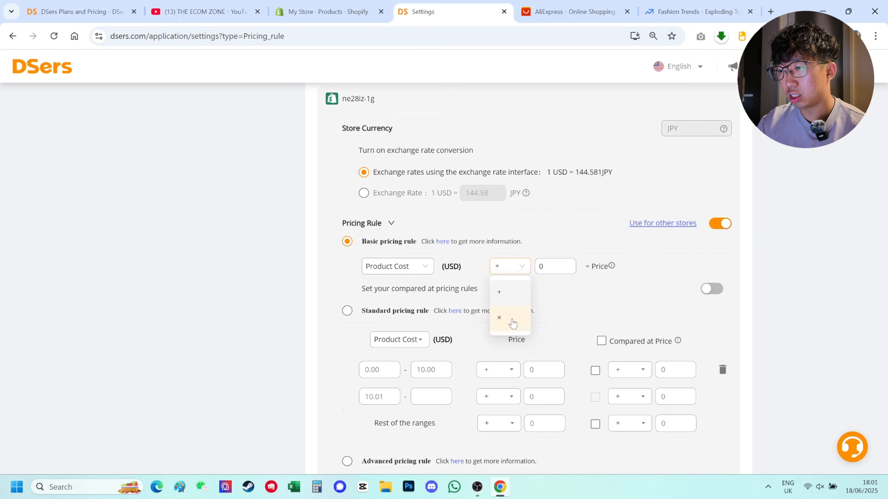
left_click(512, 324)
left_click(543, 275)
key("BackSpace")
type("200")
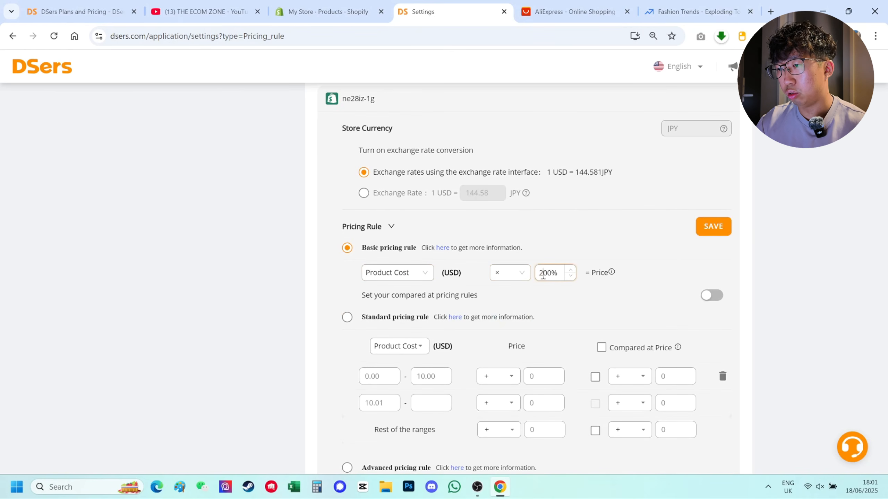
key("Delete")
type("5")
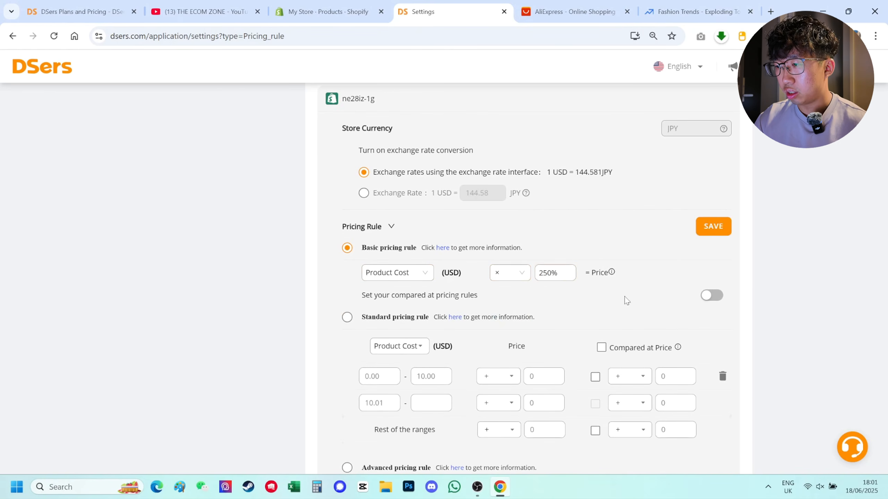
Step: Enable the compared at pricing rule and set it to product cost multiplied by 350%
left_click(712, 295)
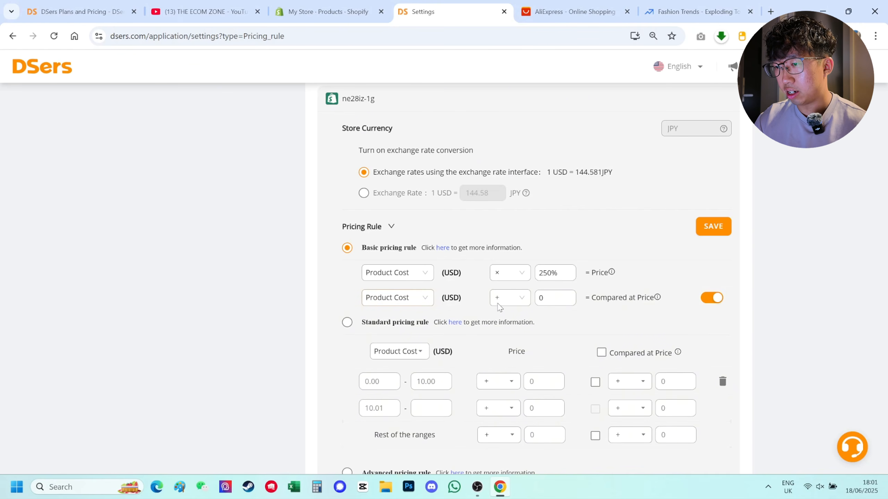
left_click(512, 299)
left_click(505, 346)
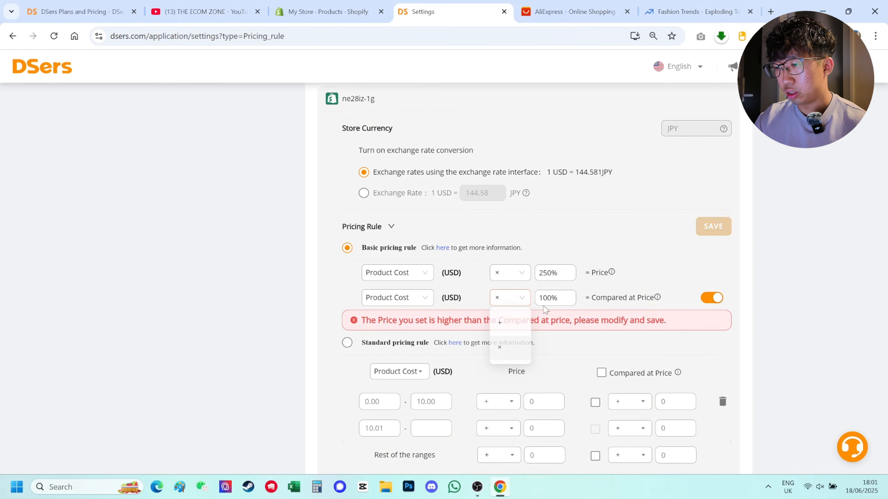
double_click(542, 298)
type("35")
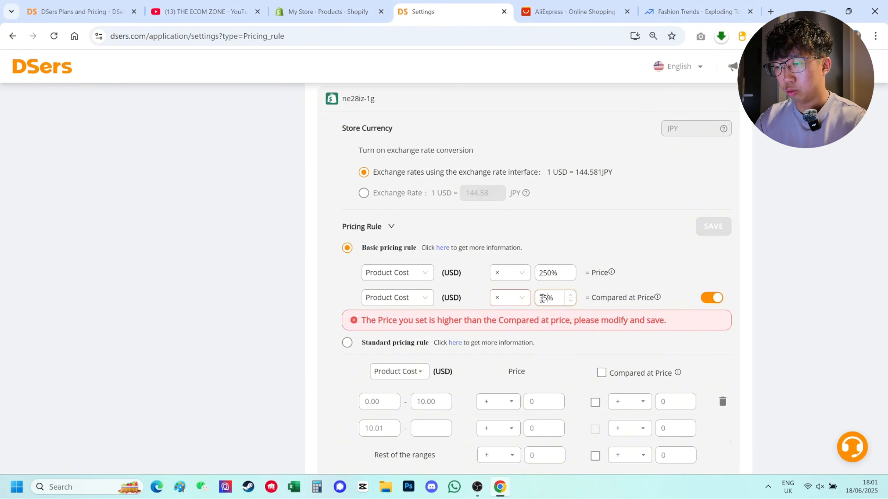
type("0")
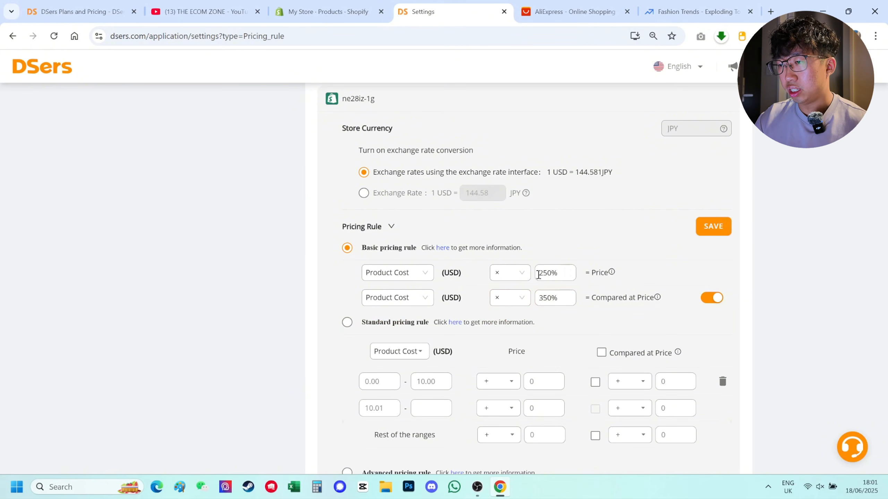
Step: Raise the basic rule's price multiplier to 400% and the compared at price multiplier to 500%, and save the pricing rule
double_click(544, 273)
double_click(561, 297)
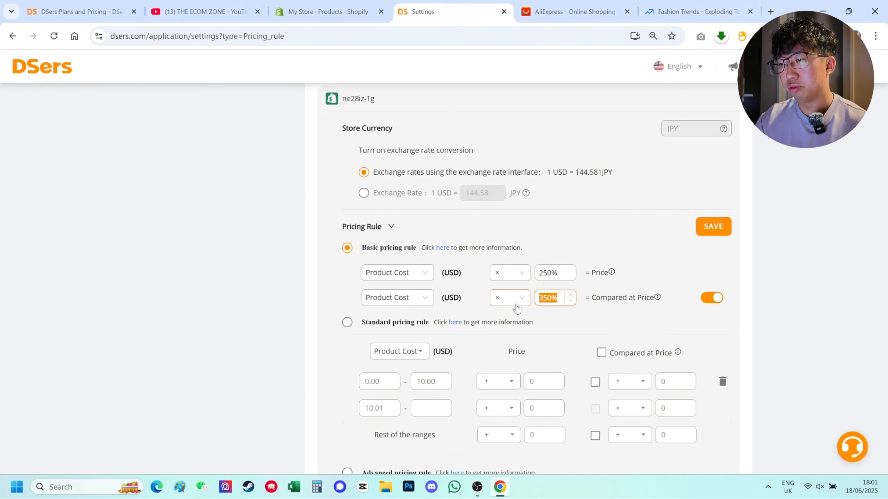
left_click(754, 283)
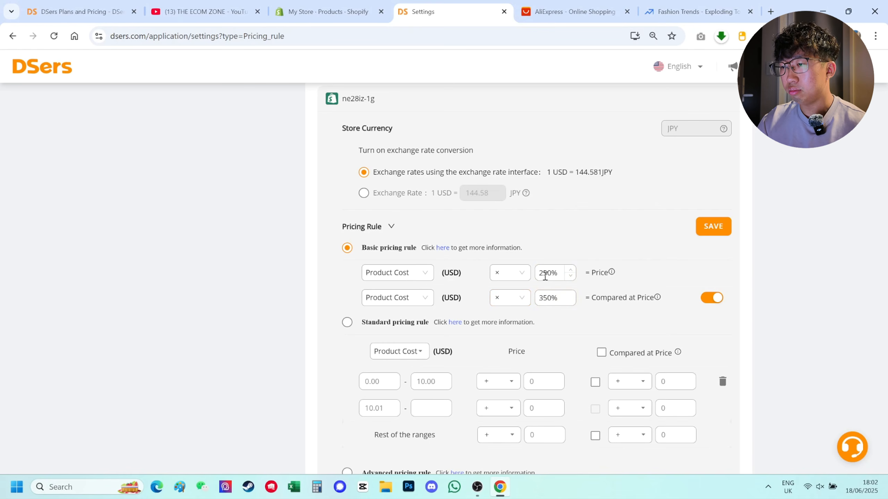
double_click(545, 273)
type("40")
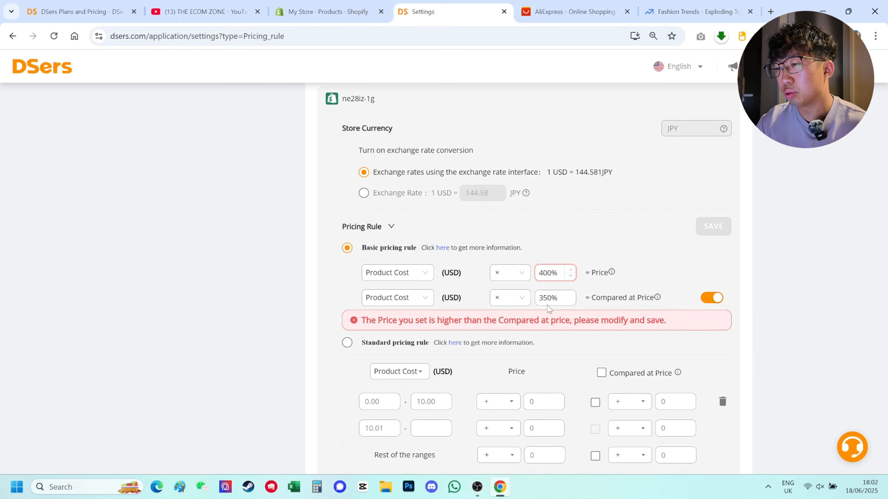
left_click_drag(547, 298, 523, 298)
type("50")
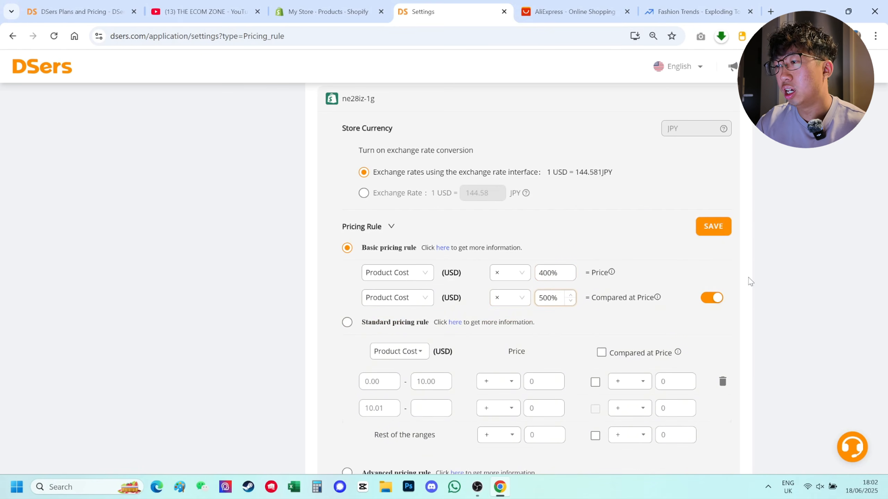
left_click(785, 281)
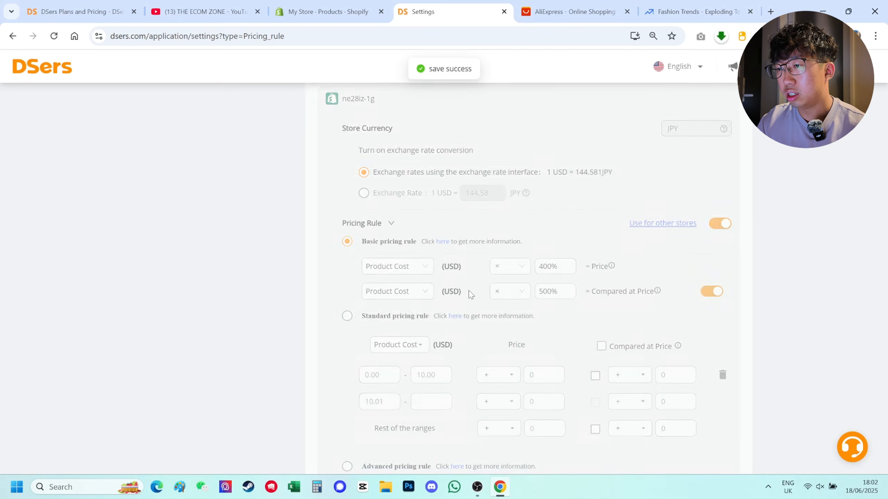
Step: View the Automated Mapping settings and open the Order Settings page to look over its message and phone number sections
scroll(515, 292, "up", 5)
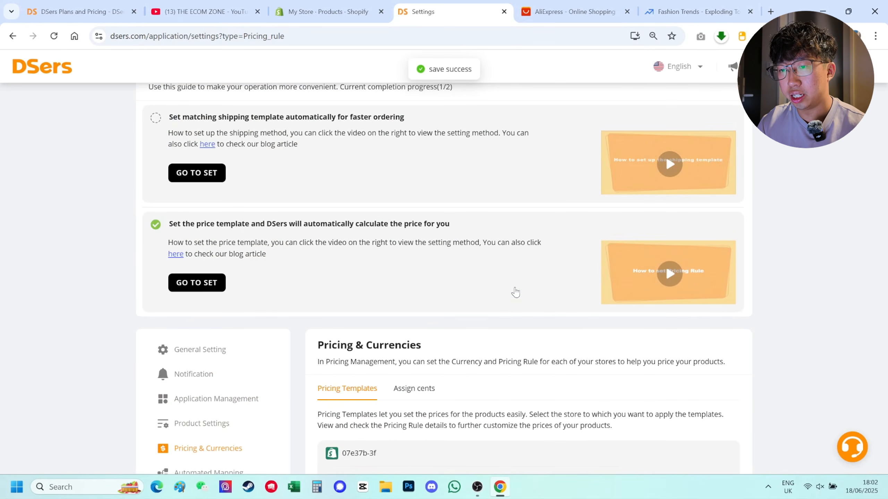
scroll(263, 262, "down", 8)
left_click(224, 184)
scroll(248, 279, "down", 1)
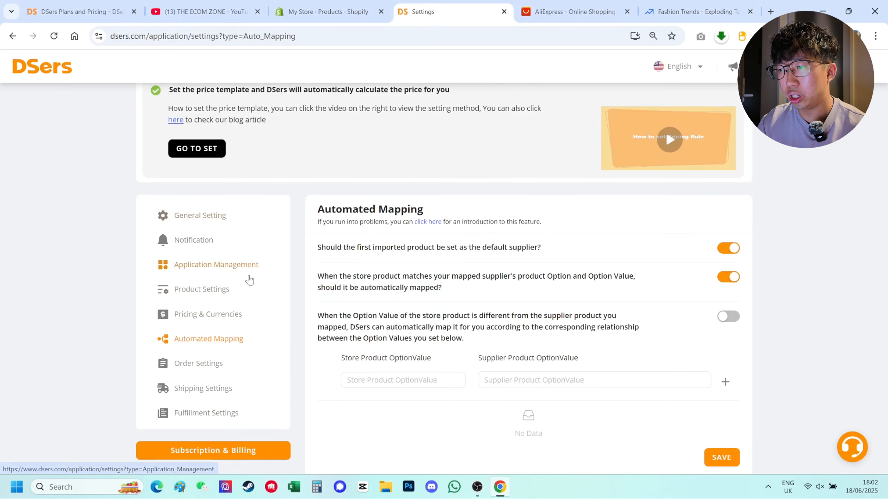
left_click(237, 338)
scroll(258, 348, "down", 5)
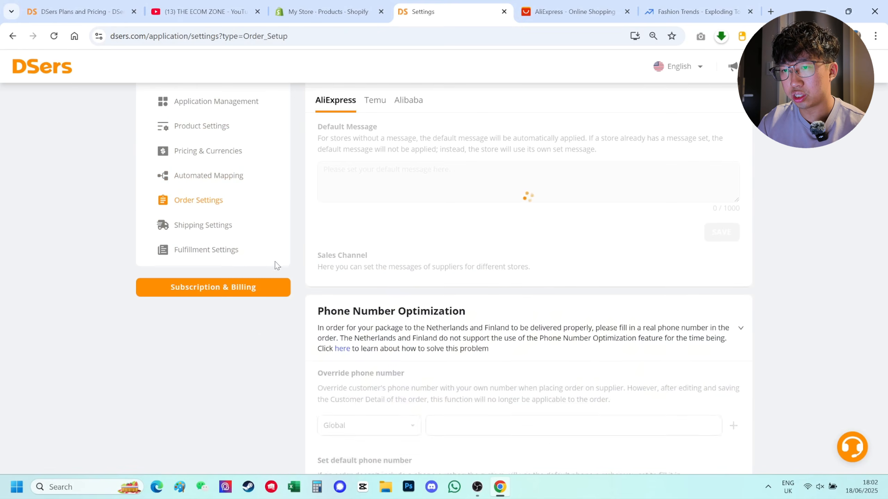
Step: Look over the Shipping Settings page, then return to the DSers home page and open the Import list
left_click(210, 234)
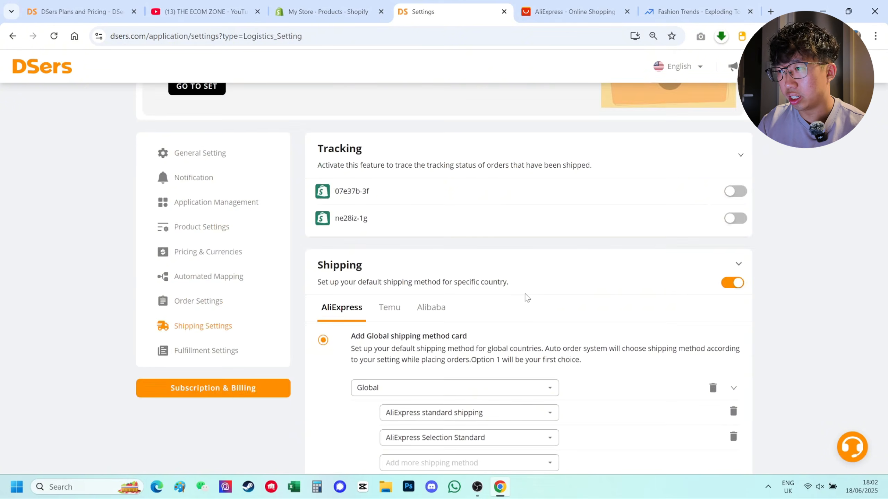
scroll(527, 298, "up", 8)
left_click(139, 118)
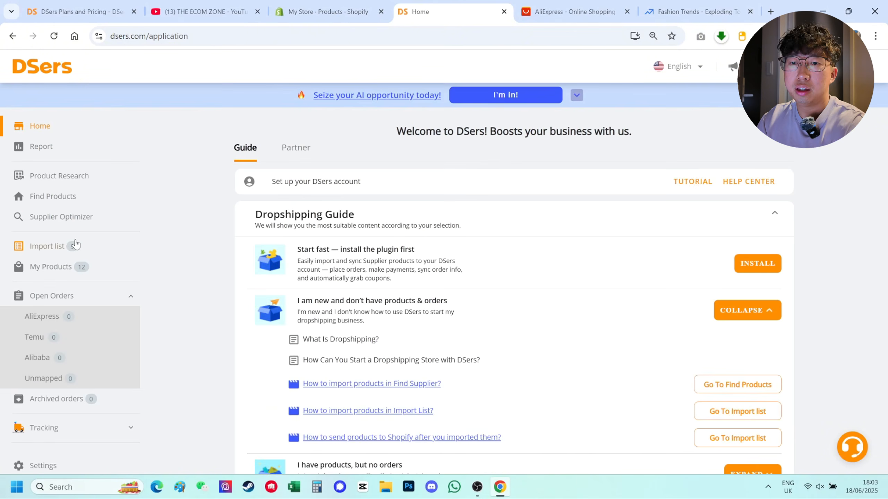
left_click(49, 246)
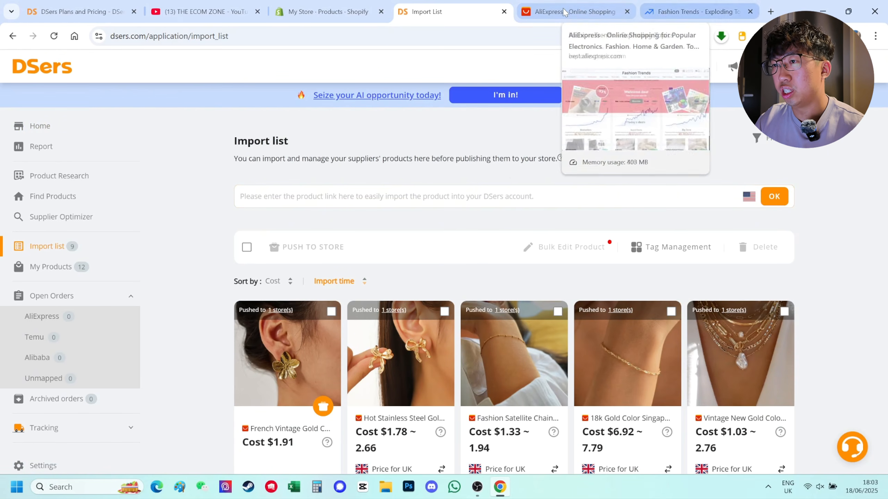
Step: Switch to Exploding Topics, view the Fashion Trends page and its category filter options, then close the page
left_click(674, 10)
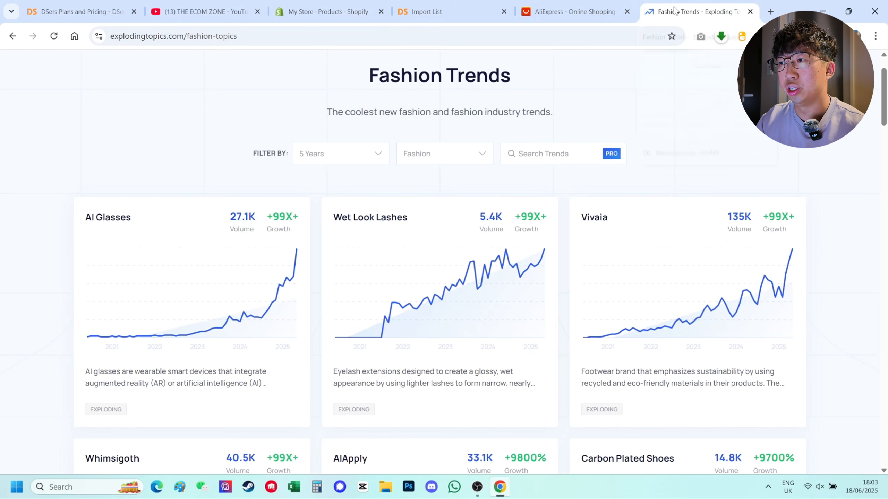
scroll(217, 80, "up", 2)
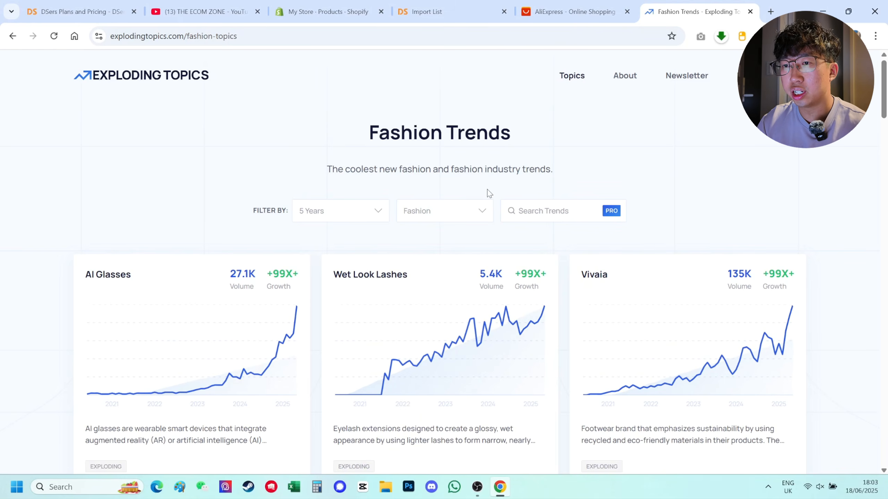
left_click(468, 211)
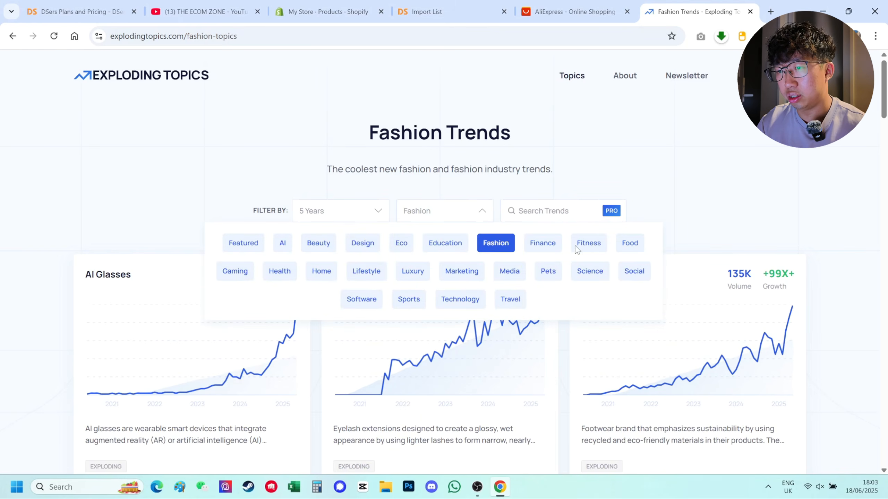
key("ctrl+w")
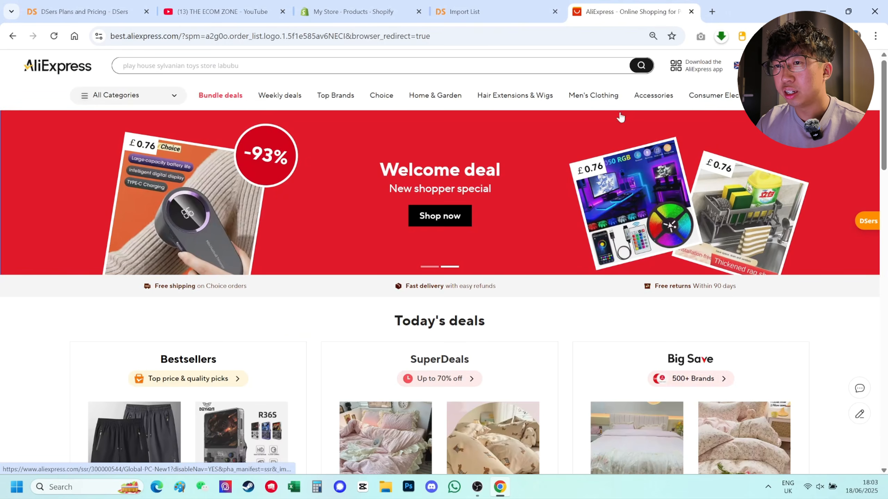
Step: Search AliExpress for "necklace heart"
left_click(295, 72)
type("necklace")
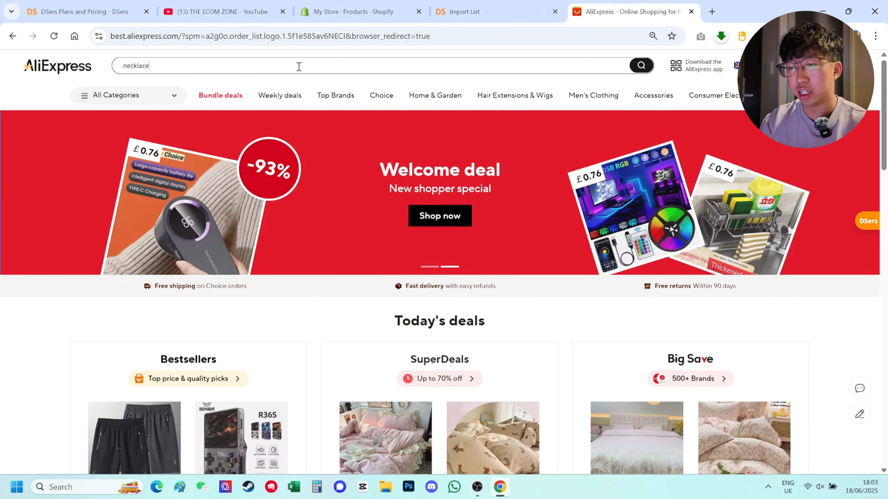
type(" heart")
key("Return")
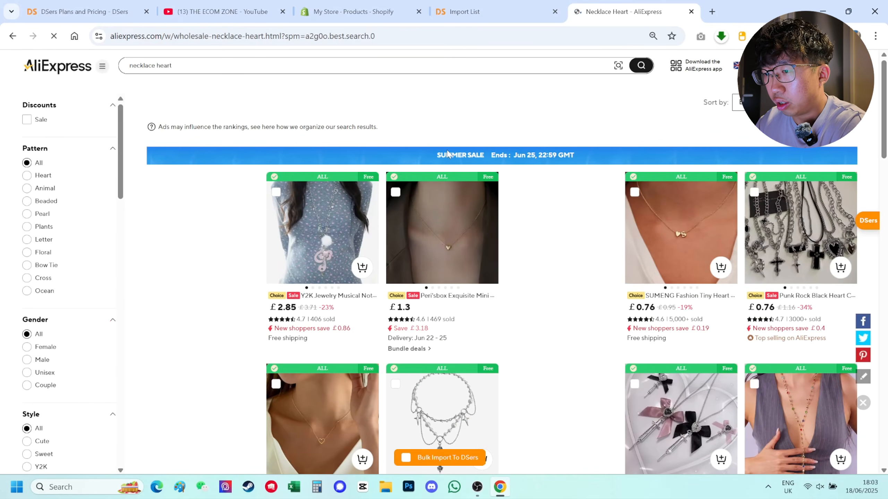
Step: Browse the necklace results and open the SUMENG Fashion Tiny Heart Dainty Initial Necklace product page
scroll(389, 268, "down", 1)
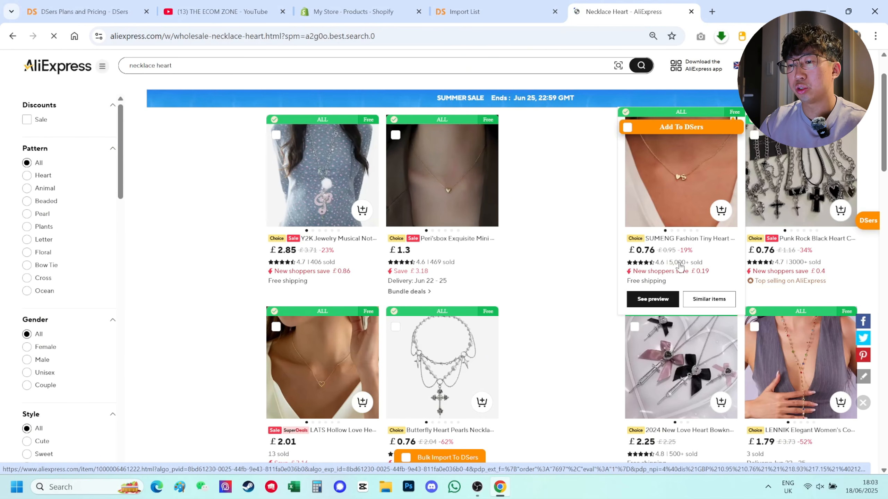
scroll(680, 266, "down", 3)
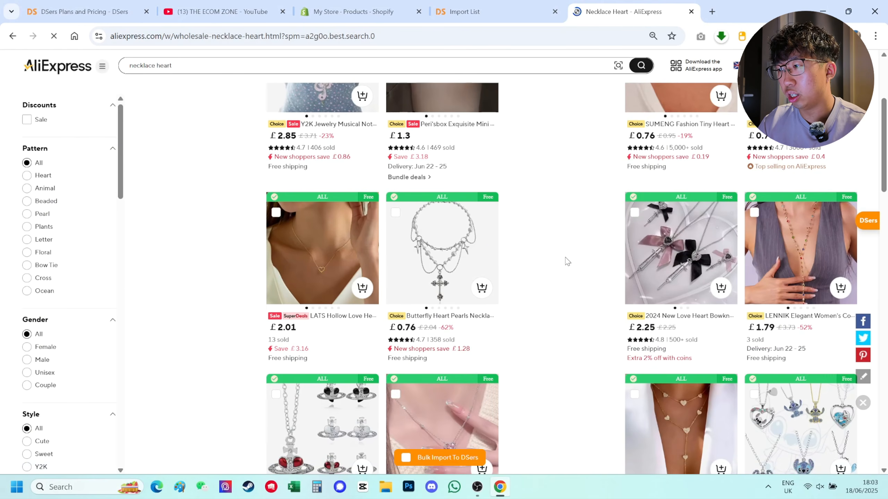
scroll(562, 254, "up", 3)
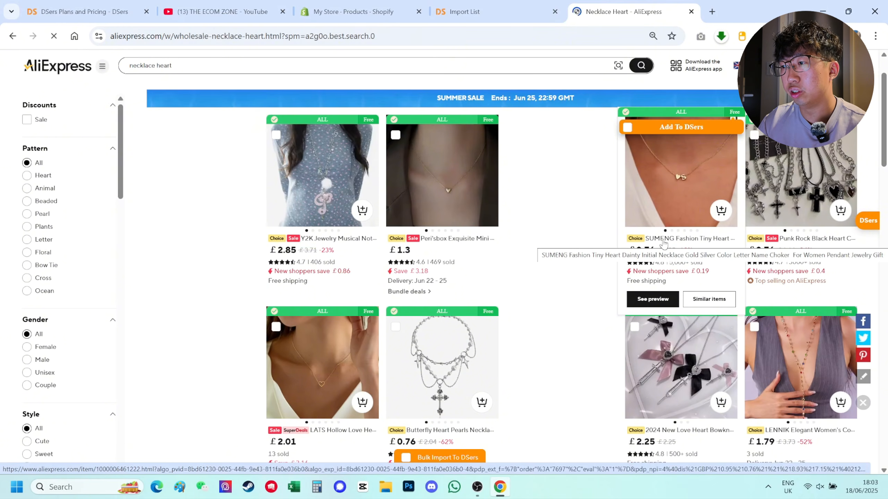
left_click(663, 241)
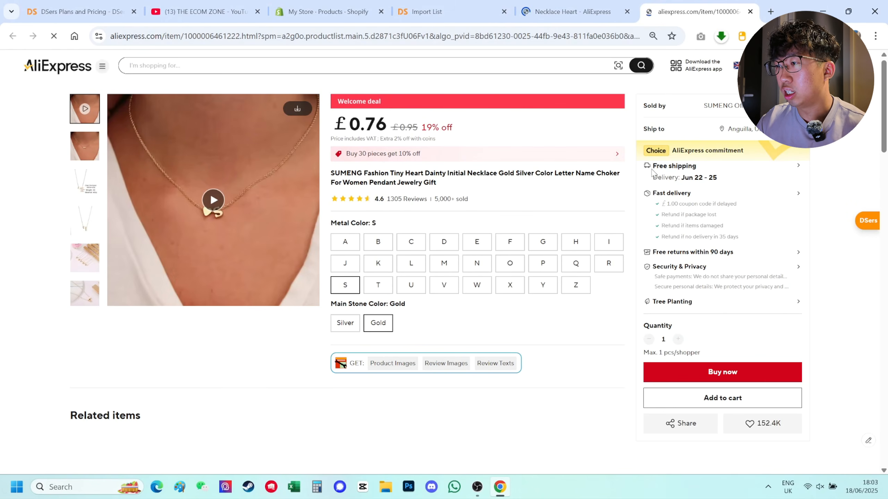
Step: Look through the necklace's product page and open the SUMENG Official Store that sells it
mouse_move(745, 112)
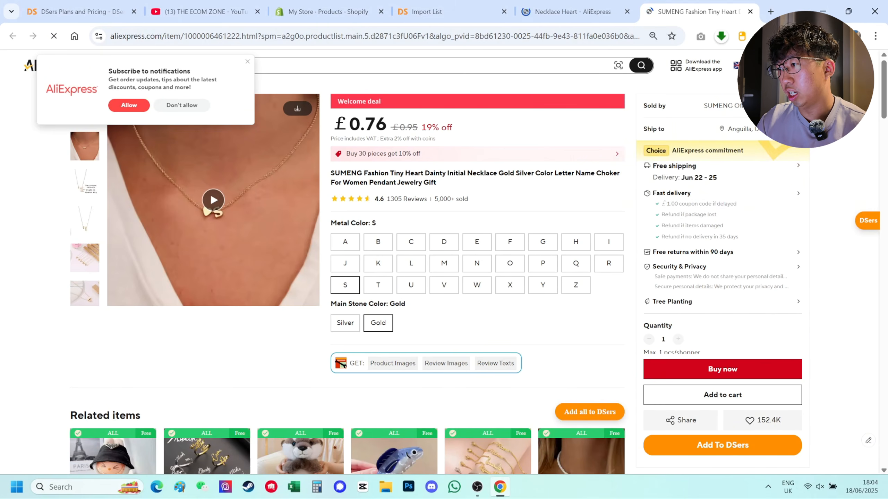
scroll(350, 262, "down", 15)
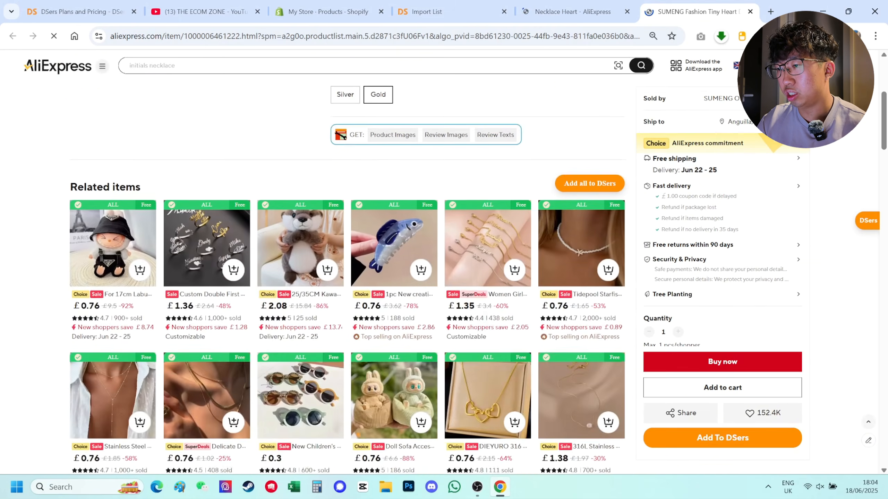
scroll(358, 237, "down", 10)
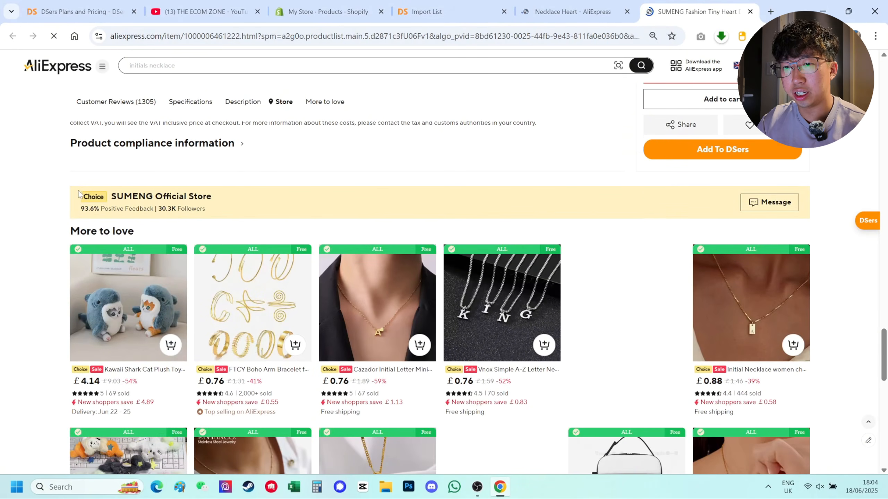
left_click(197, 202)
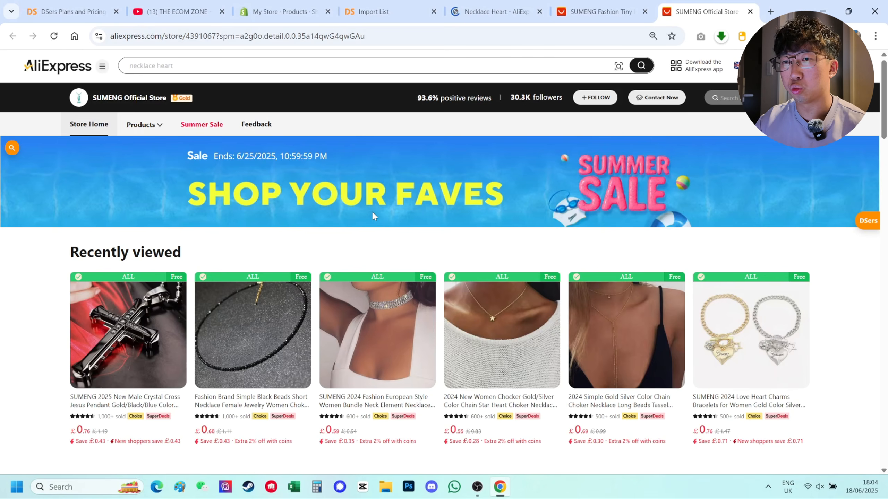
Step: Check the store's positive review rating, view its 5-star and 4-star customer reviews, and close the feedback page
left_click_drag(416, 97, 497, 100)
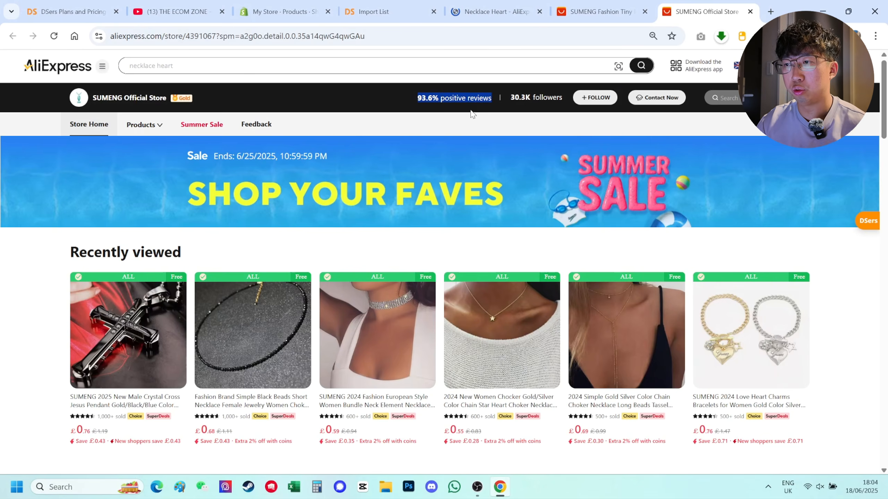
left_click(463, 119)
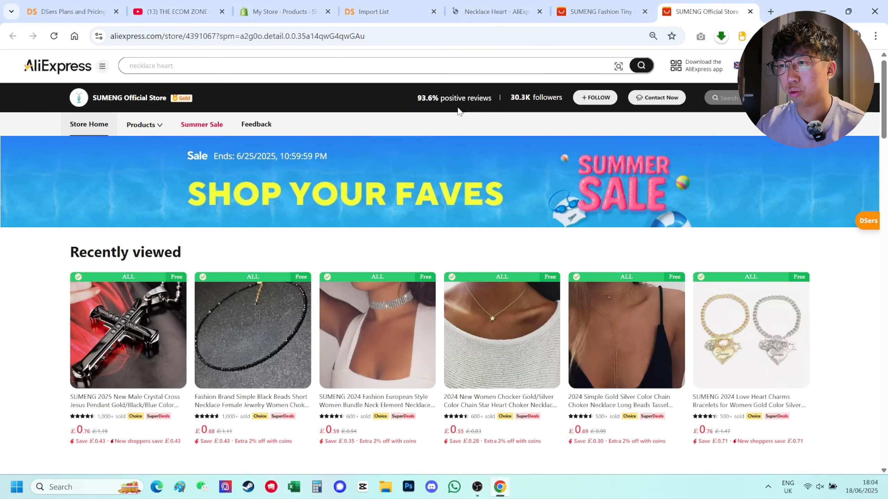
left_click(463, 99)
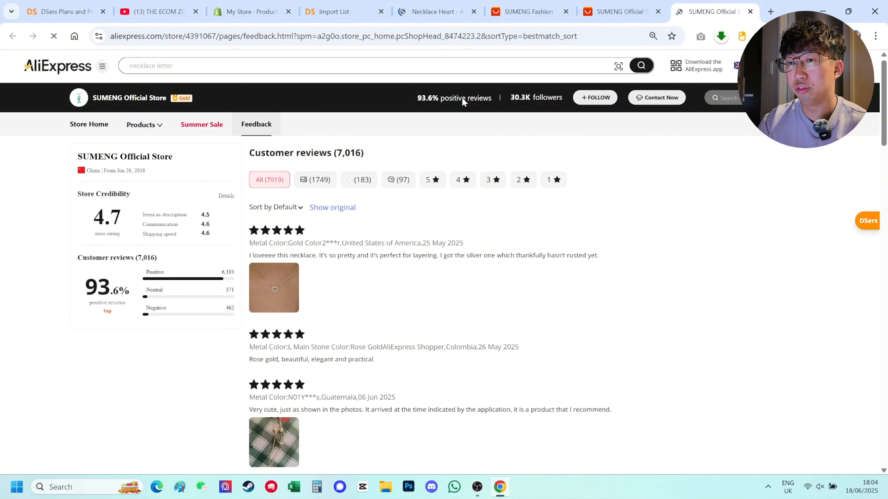
left_click(433, 180)
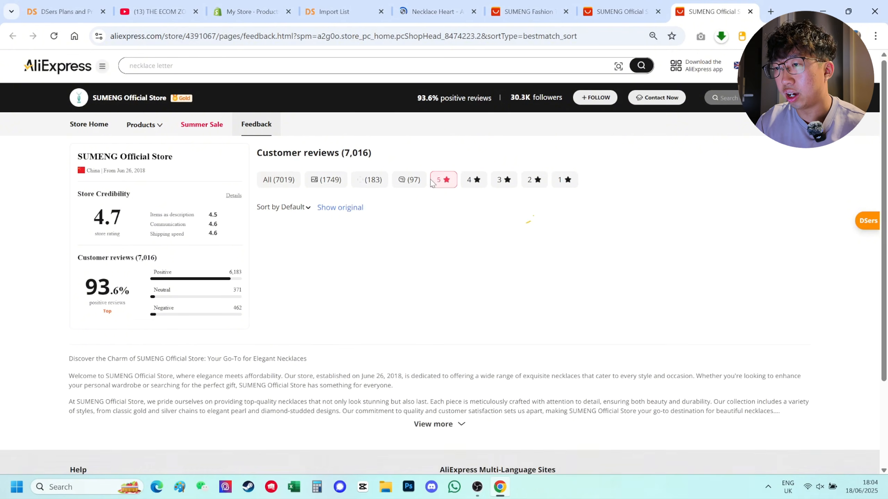
left_click(472, 180)
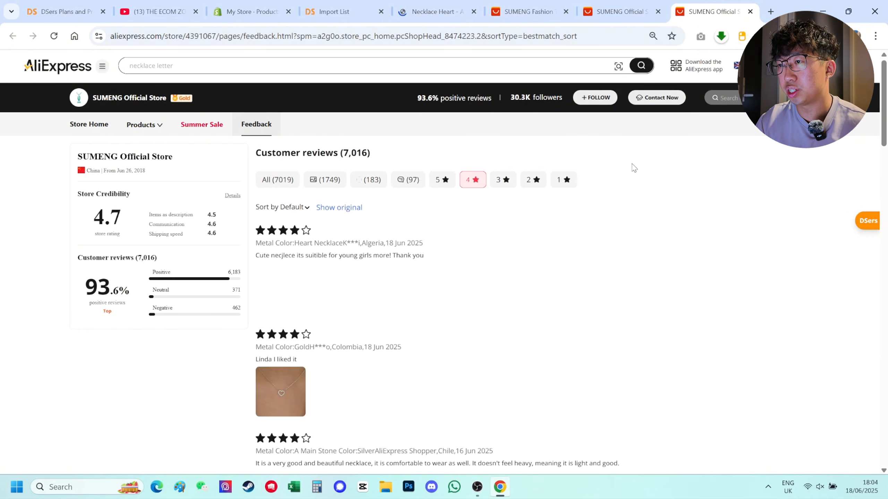
key("ctrl+w")
Step: Check the SUMENG Official Store's opening date in its store info and its number of followers
mouse_move(154, 99)
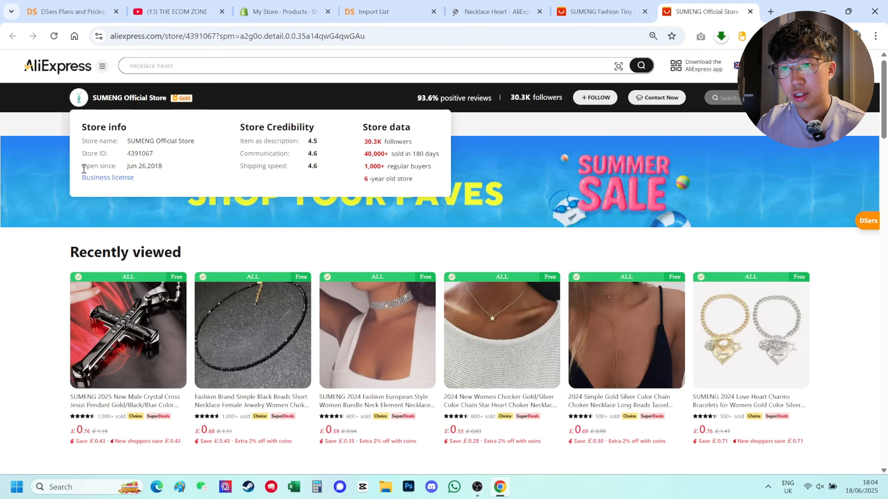
left_click_drag(83, 166, 165, 170)
left_click(163, 169)
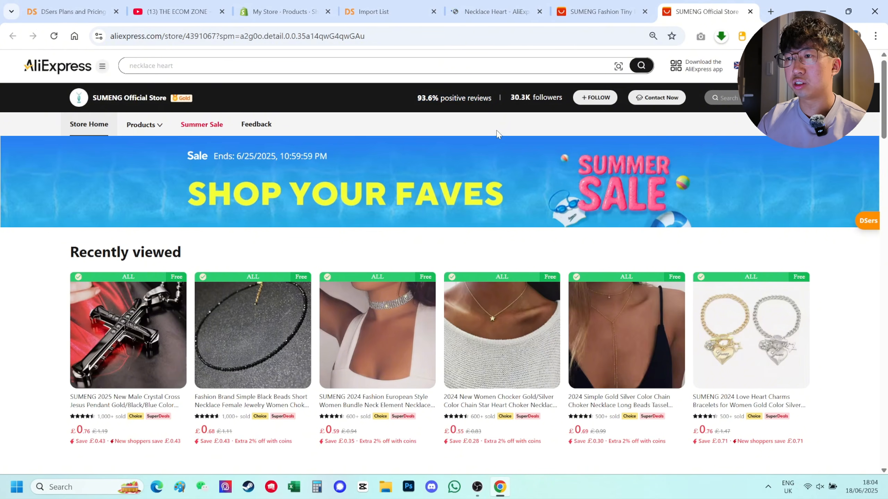
left_click_drag(511, 94, 562, 97)
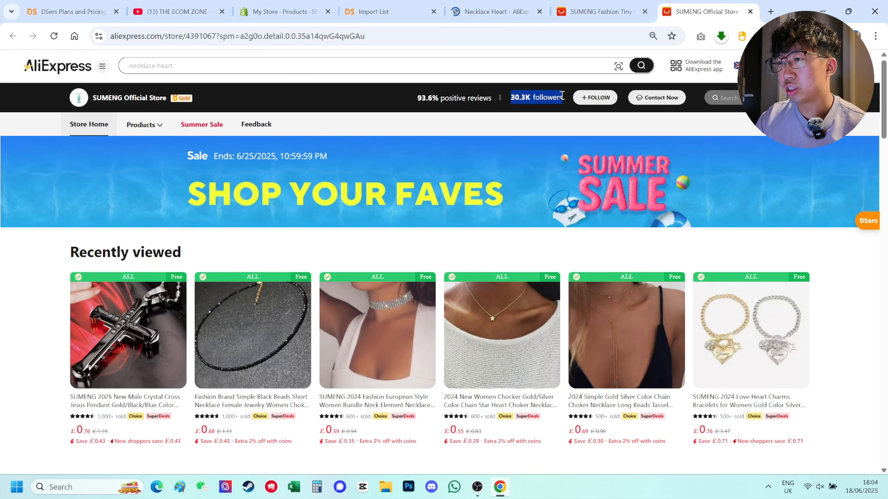
left_click(566, 118)
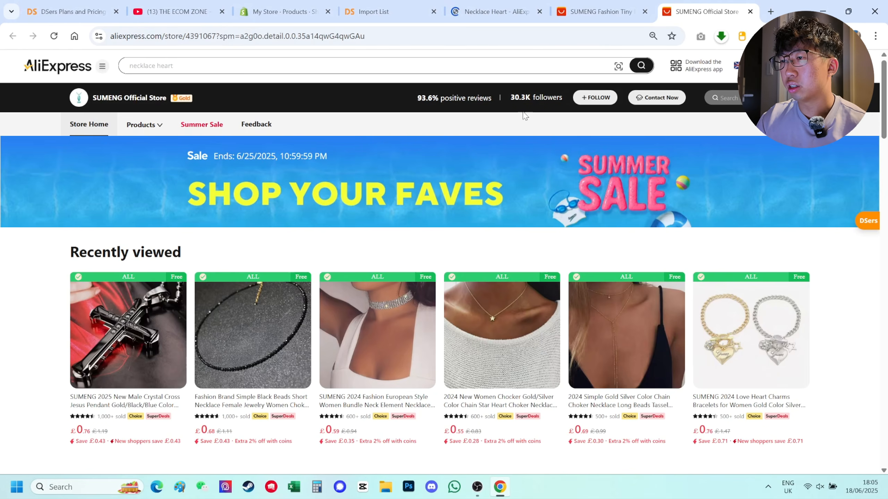
double_click(528, 99)
left_click(565, 100)
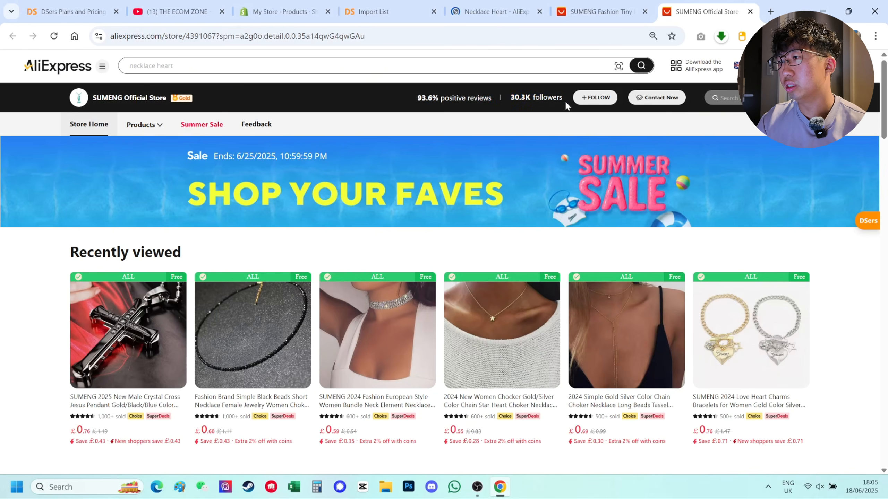
Step: Follow the SUMENG Official Store and open a message conversation with the seller
left_click(594, 99)
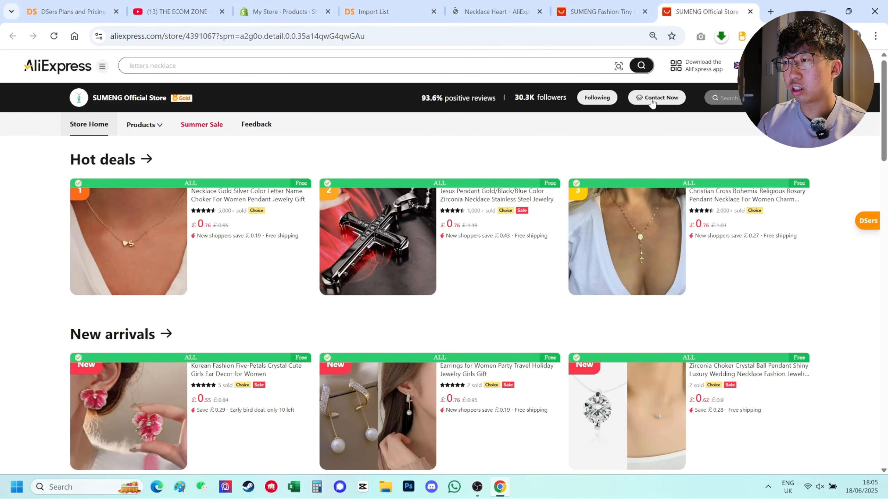
left_click(652, 99)
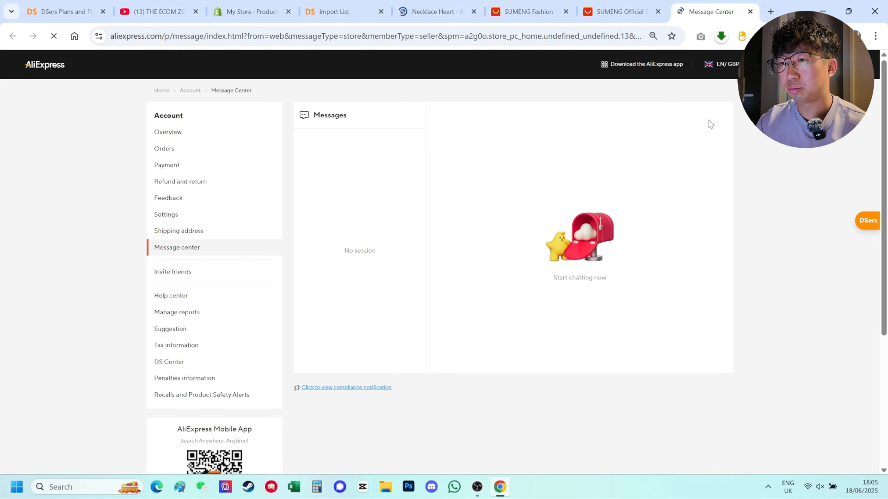
Step: Send the seller a message starting "Hello friend" that gives your name and says you are a professional dropshipper
left_click(501, 317)
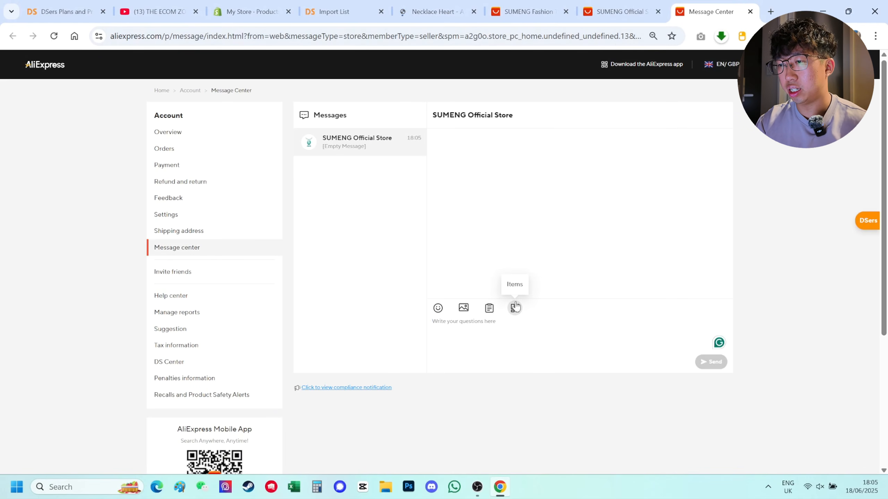
type("Hello friend, my name is Lon and I am a professional dropshipper")
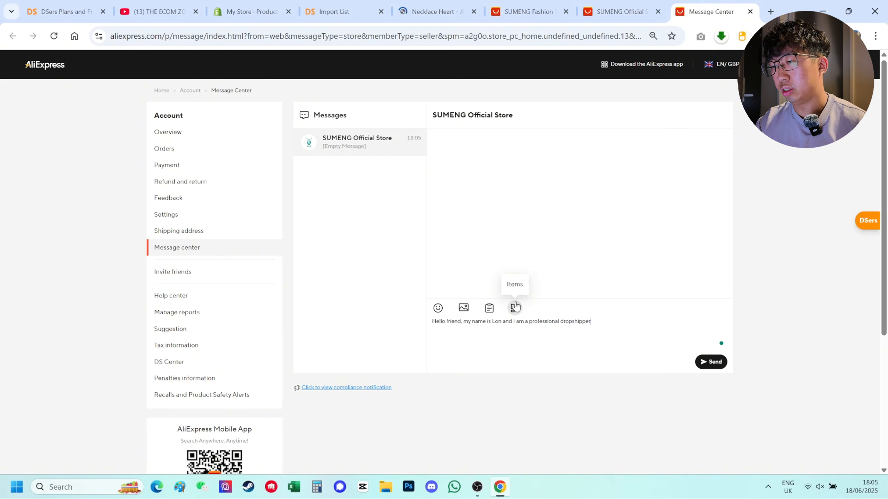
key("Return")
Step: Send "I would love to sell some of your products, do you offer dropshipping and how does your internal packaging look like"
type("I would love to sell some of your products, do you off")
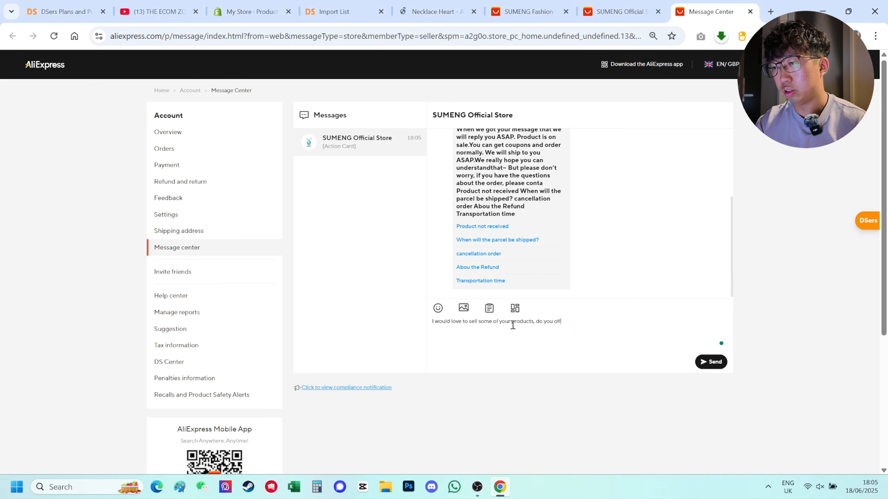
type("and how does your ine")
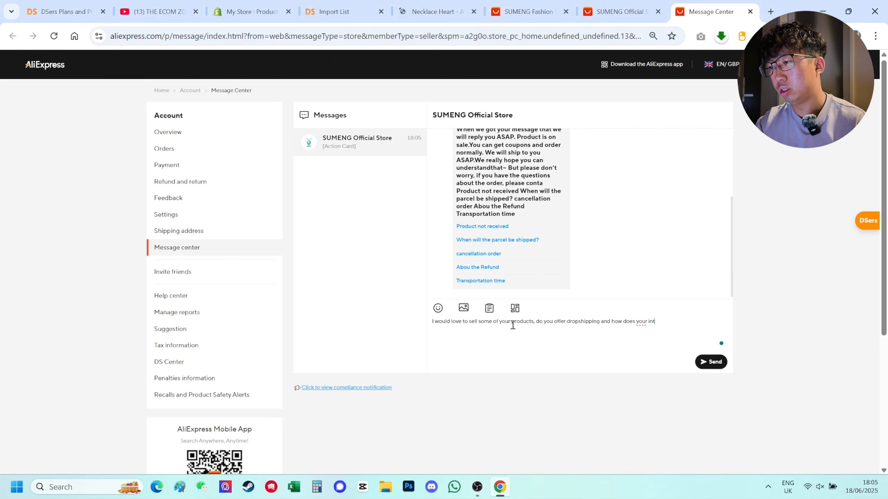
type("ernal packaging look li")
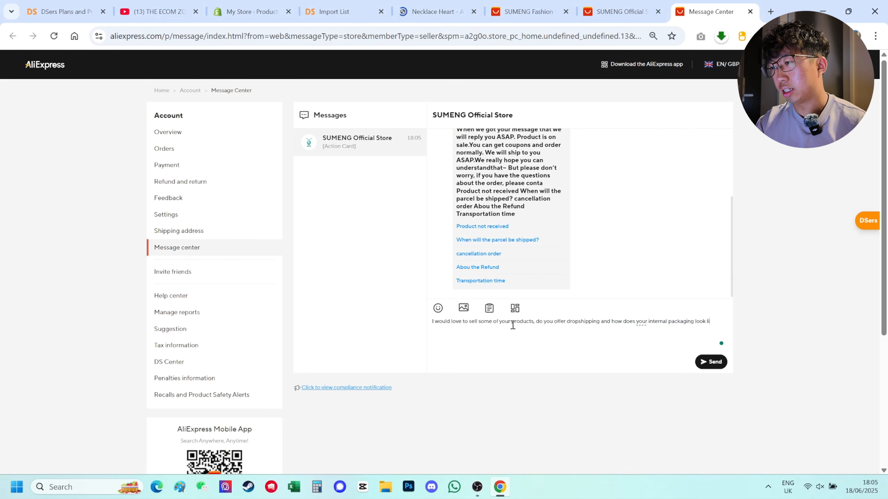
type("ke")
key("Return")
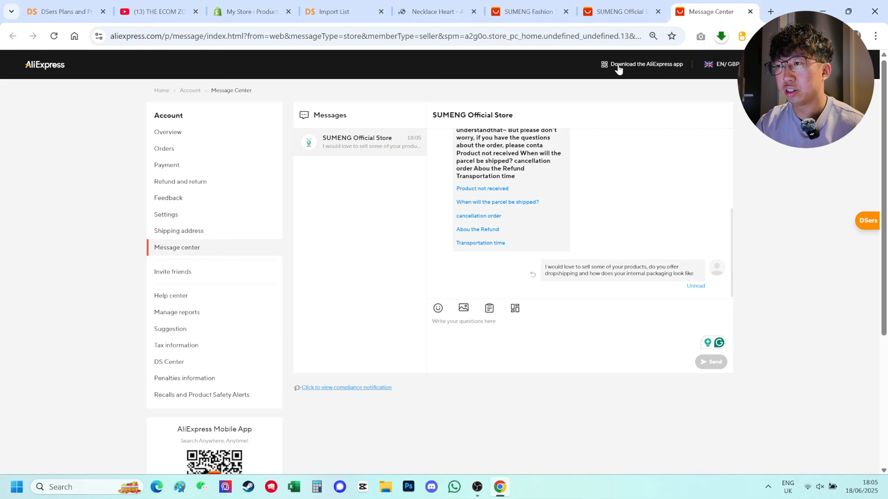
Step: List all of the SUMENG Official Store's products sorted by orders and look through the first page
left_click(631, 11)
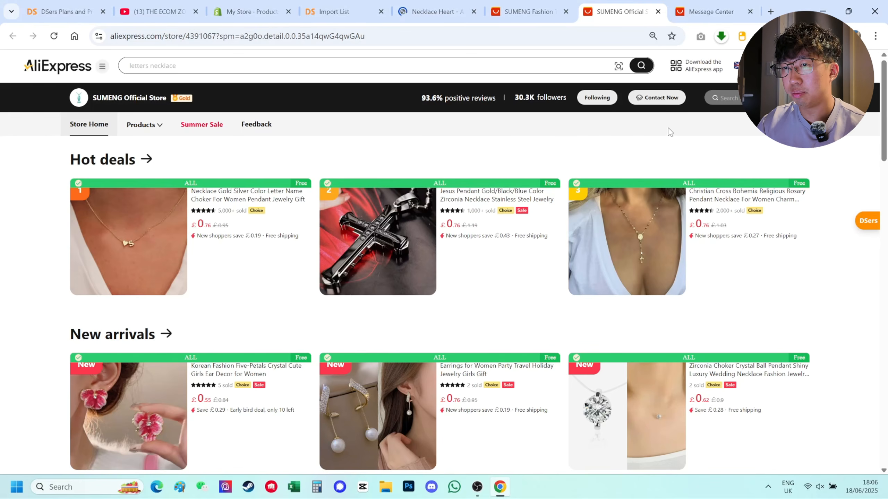
left_click(141, 130)
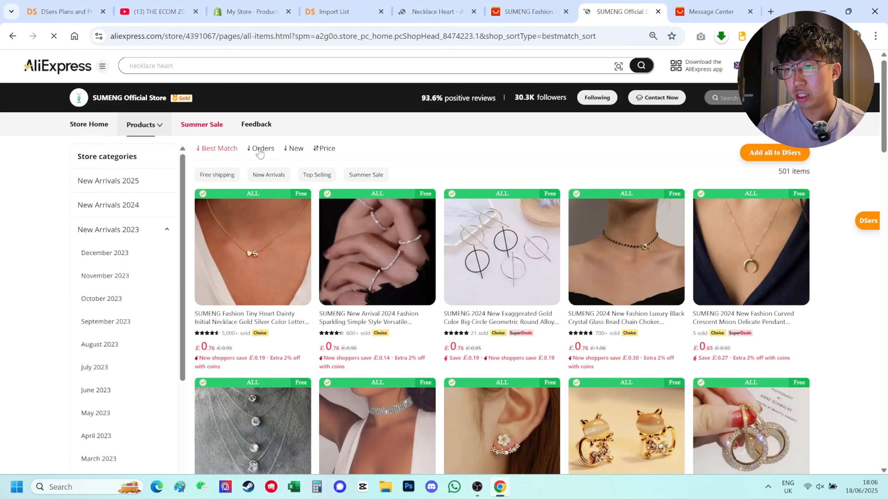
left_click(263, 148)
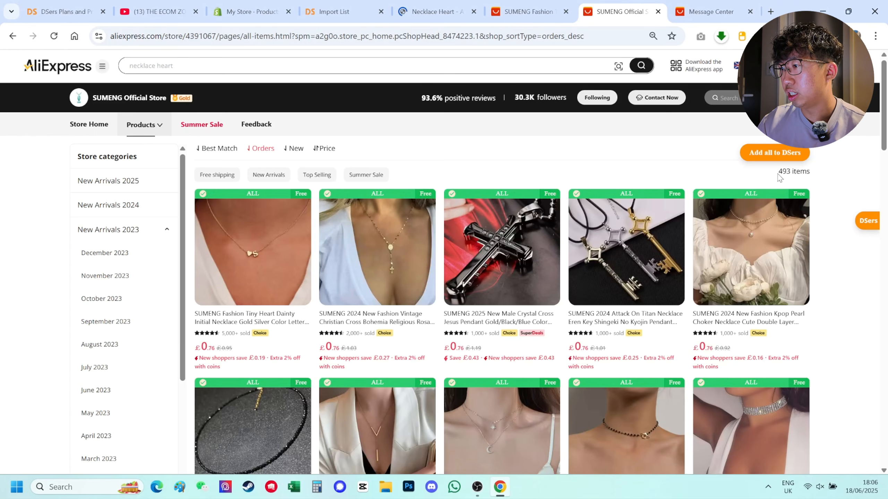
left_click_drag(806, 173, 817, 178)
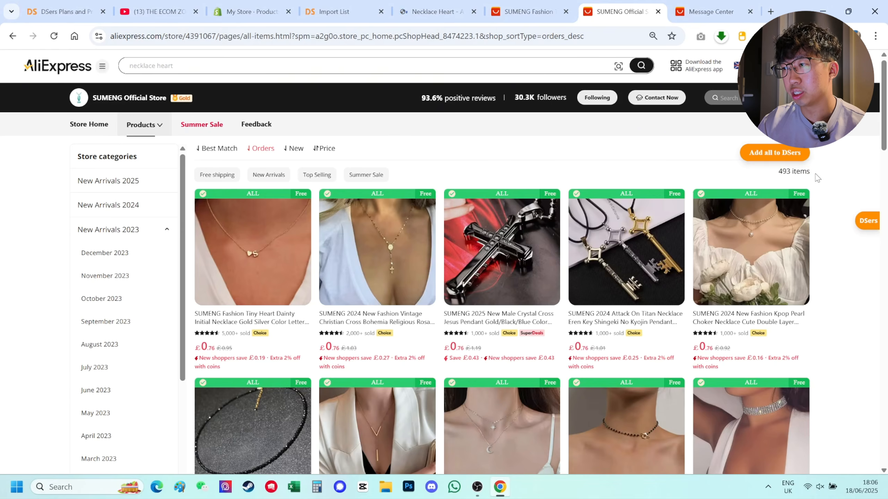
scroll(564, 233, "down", 10)
scroll(564, 234, "down", 5)
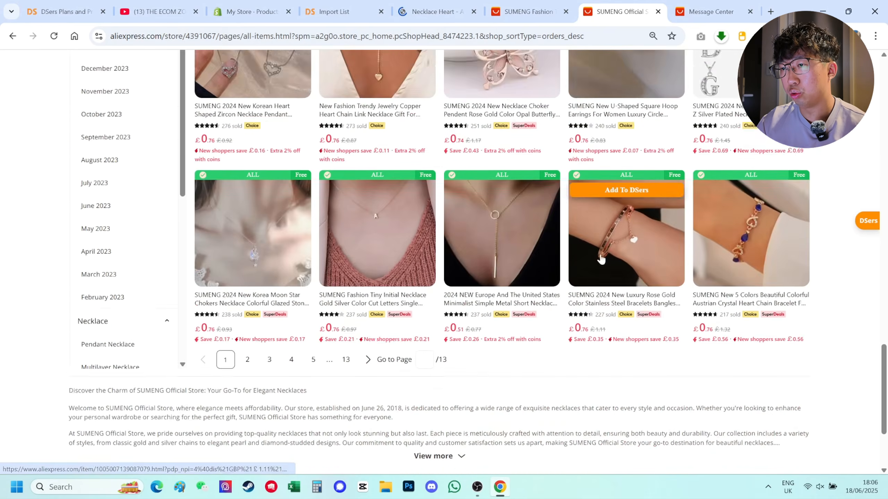
scroll(594, 263, "up", 15)
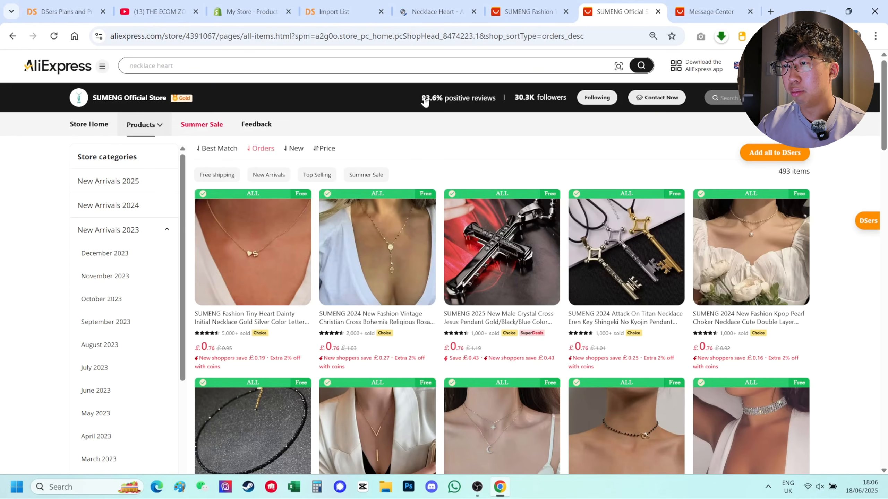
Step: Check the store's positive review percentage and follower count in its header
left_click_drag(407, 91, 709, 105)
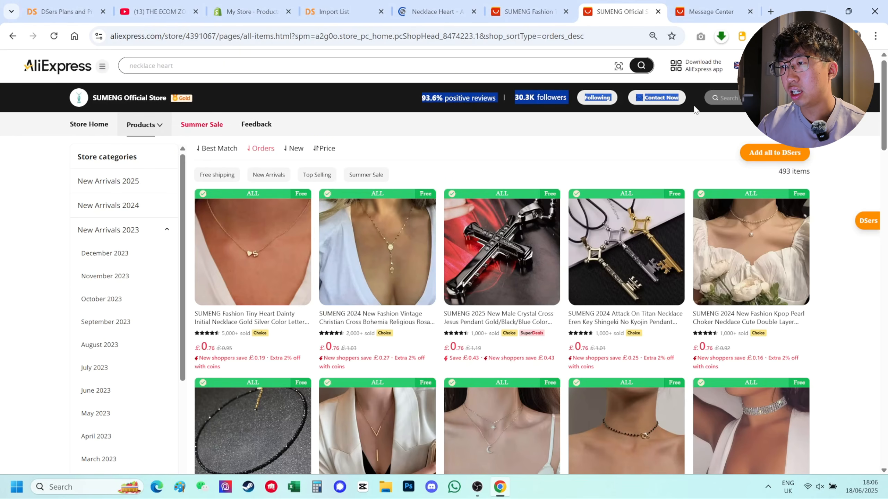
left_click(696, 127)
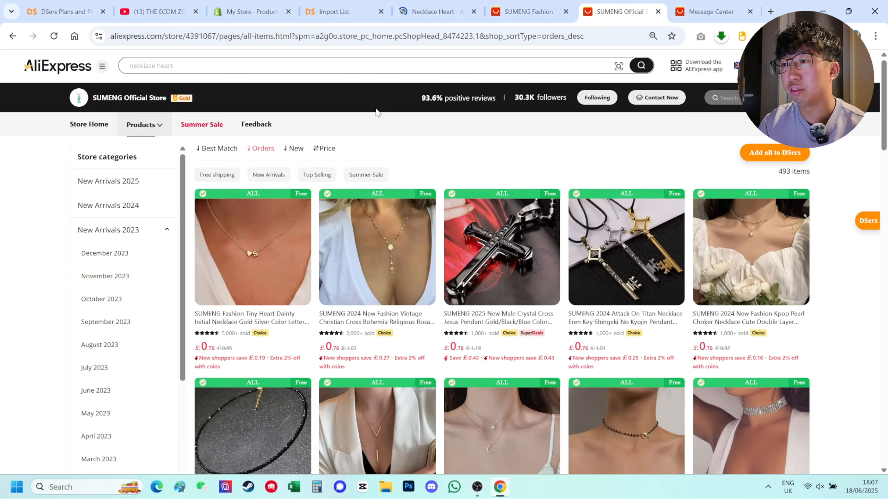
left_click_drag(390, 92, 662, 111)
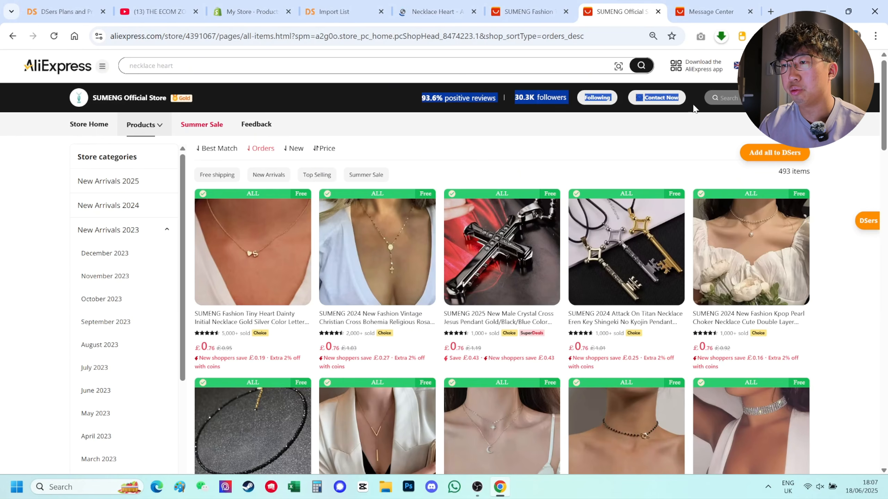
left_click(691, 130)
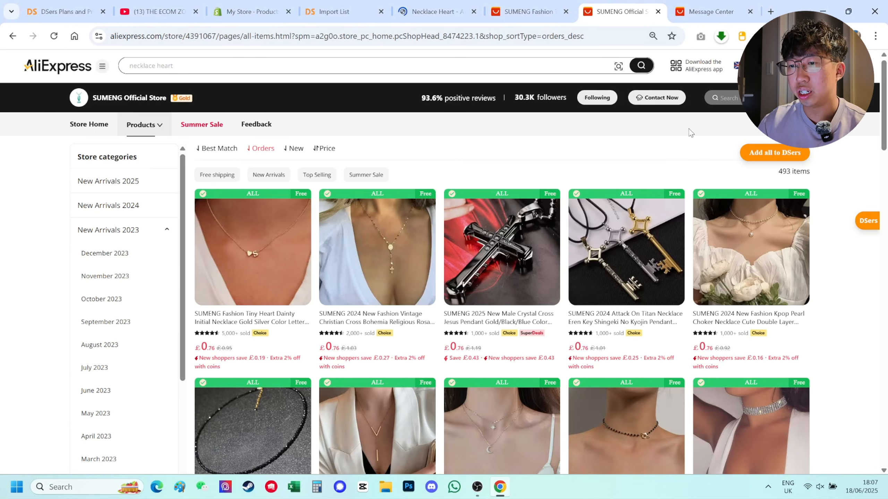
Step: Enlarge the page and filter the store's product list to New Arrivals
scroll(280, 231, "down", 3)
key("ctrl+plus")
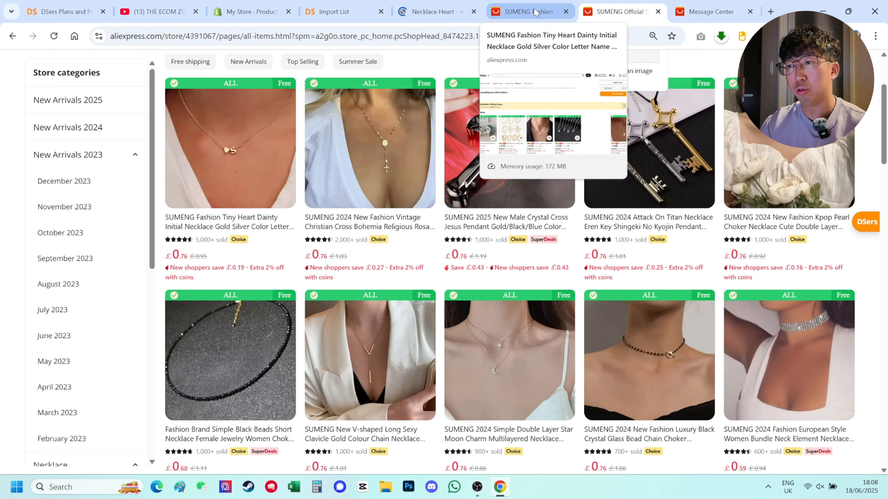
scroll(683, 108, "up", 4)
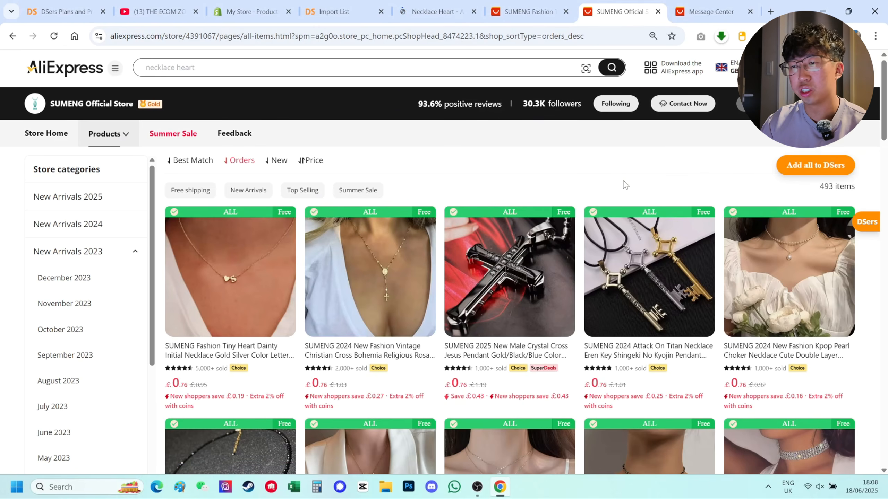
scroll(629, 192, "down", 3)
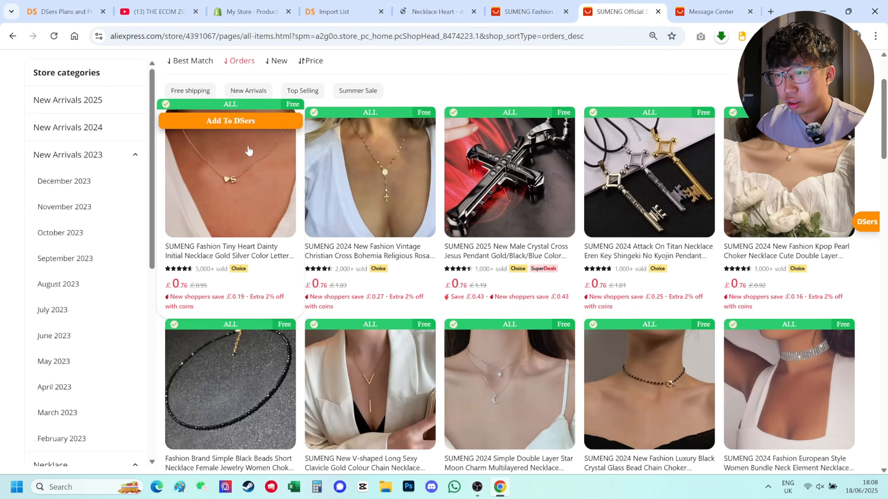
scroll(245, 174, "up", 3)
left_click(249, 191)
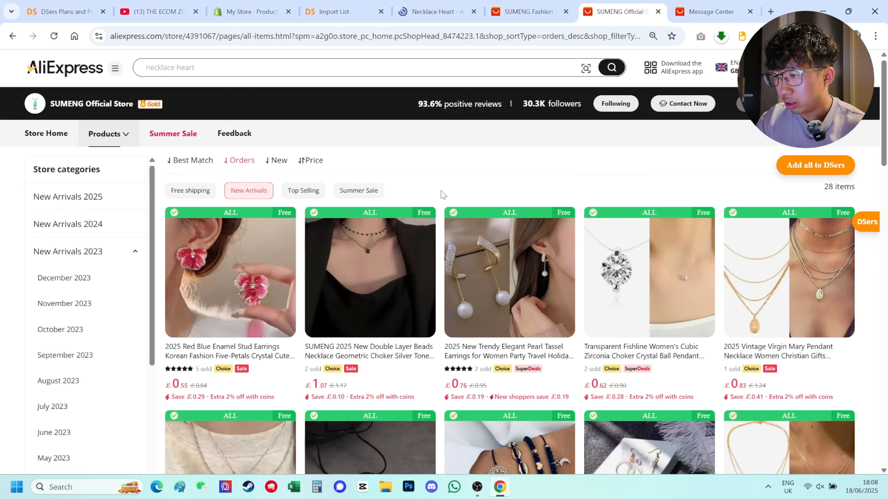
Step: Browse the new arrivals and open the asymmetrical butterfly imitation pearl earrings product page
scroll(451, 223, "down", 5)
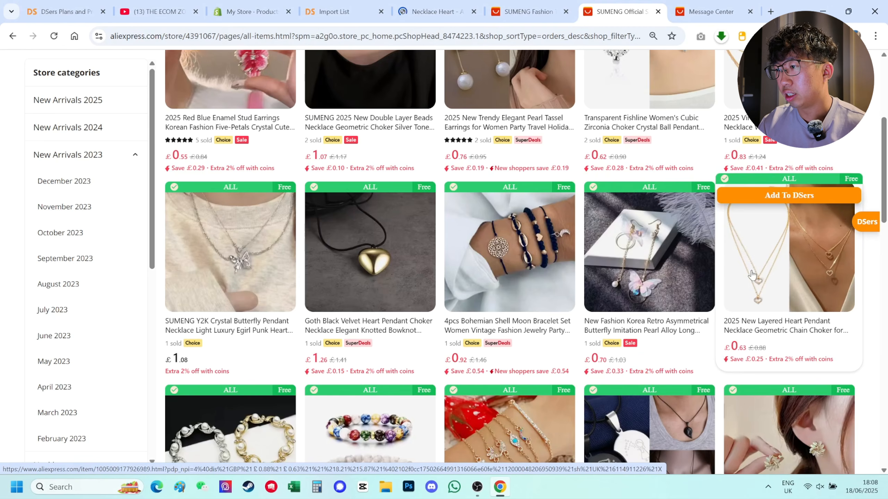
scroll(789, 264, "down", 5)
scroll(667, 224, "up", 4)
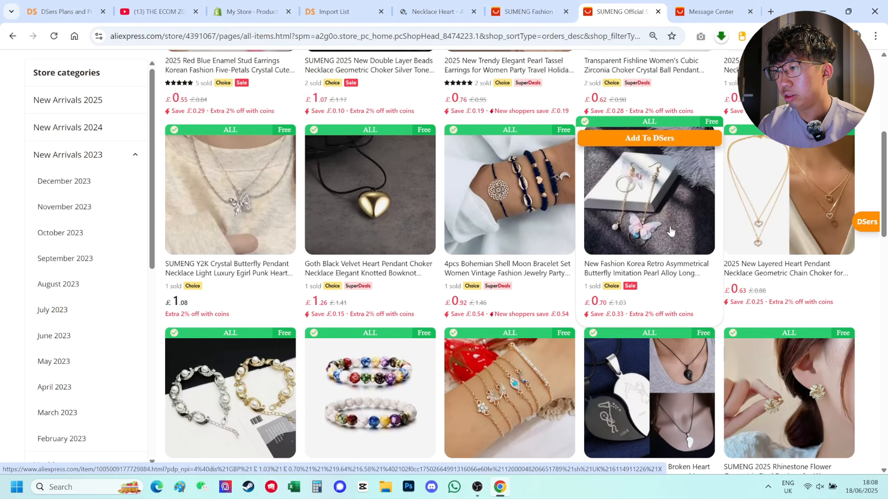
left_click(667, 224)
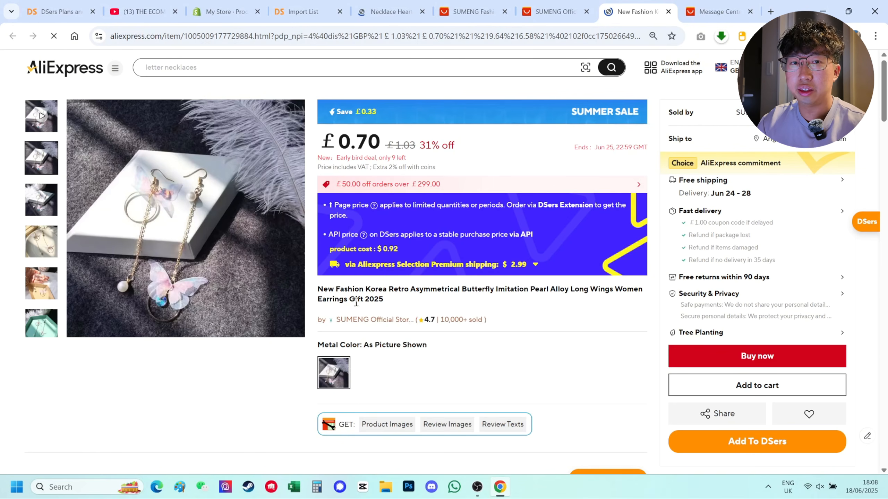
Step: Examine the butterfly earrings' title and metal color details on the product page
left_click_drag(318, 288, 484, 355)
left_click(476, 365)
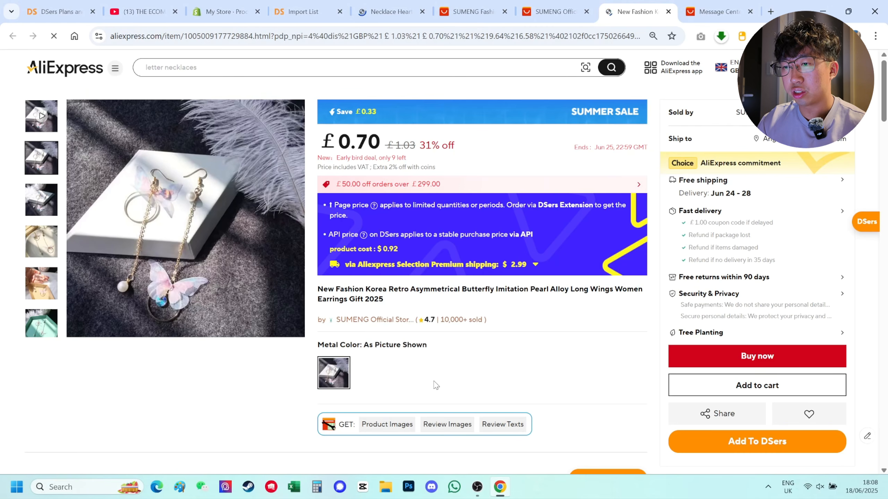
left_click_drag(436, 382, 406, 386)
left_click(321, 296)
left_click(416, 385)
left_click(317, 288)
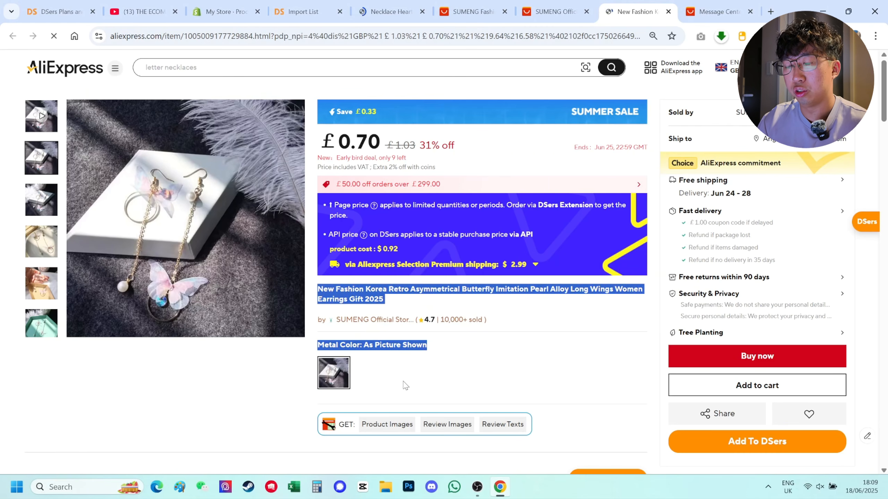
left_click(411, 376)
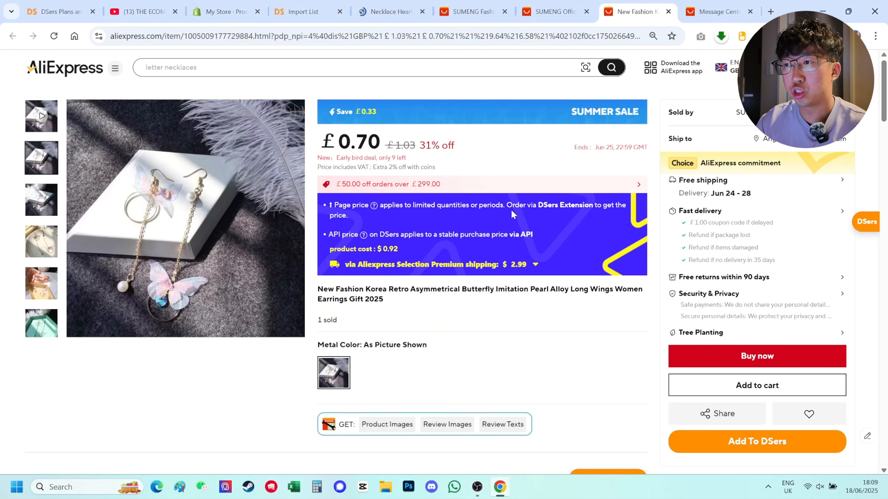
Step: Return to the store's new arrivals and look over more of the listed jewelry
left_click(574, 18)
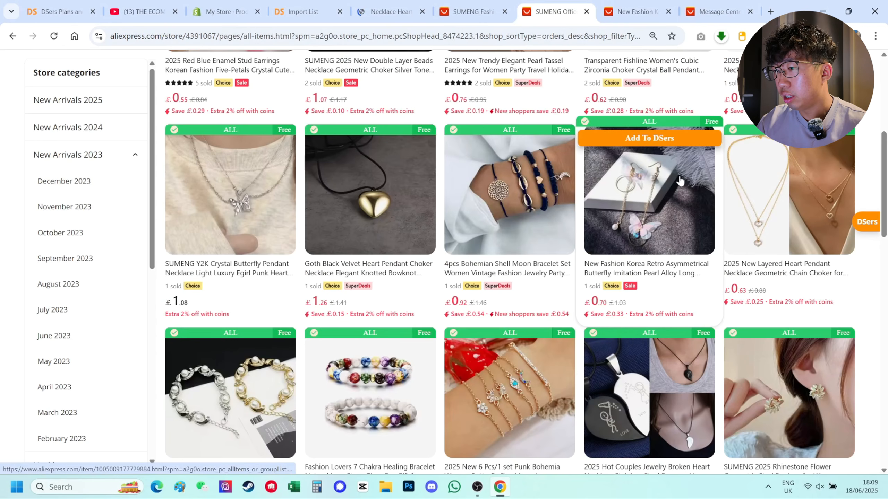
scroll(626, 164, "down", 2)
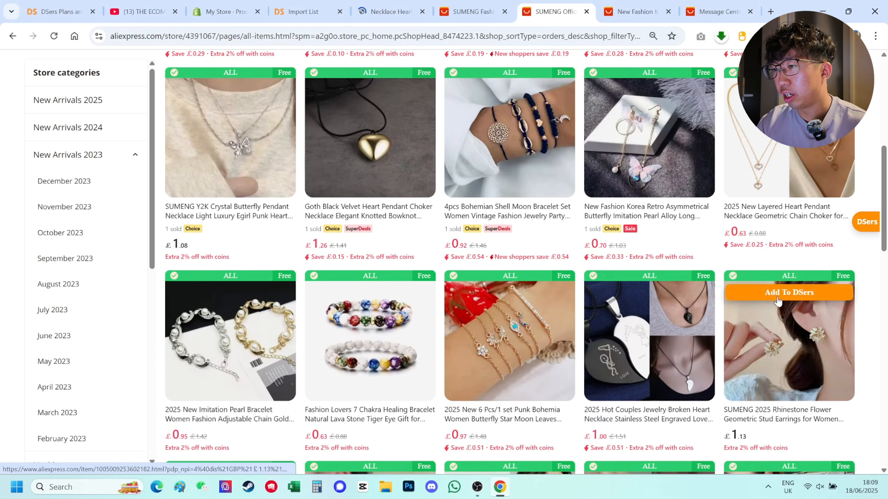
scroll(804, 284, "down", 4)
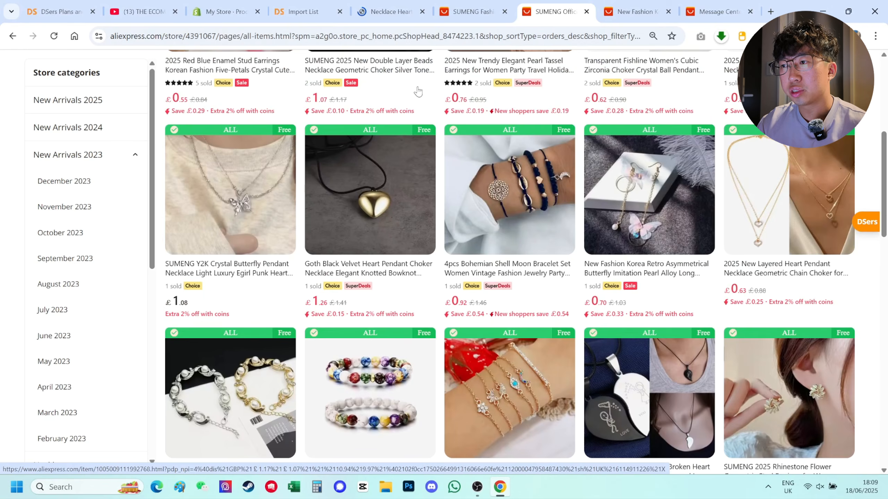
scroll(822, 217, "up", 5)
Step: Copy the butterfly earrings' AliExpress link and import the product into the DSers import list with English as the import language
left_click(649, 12)
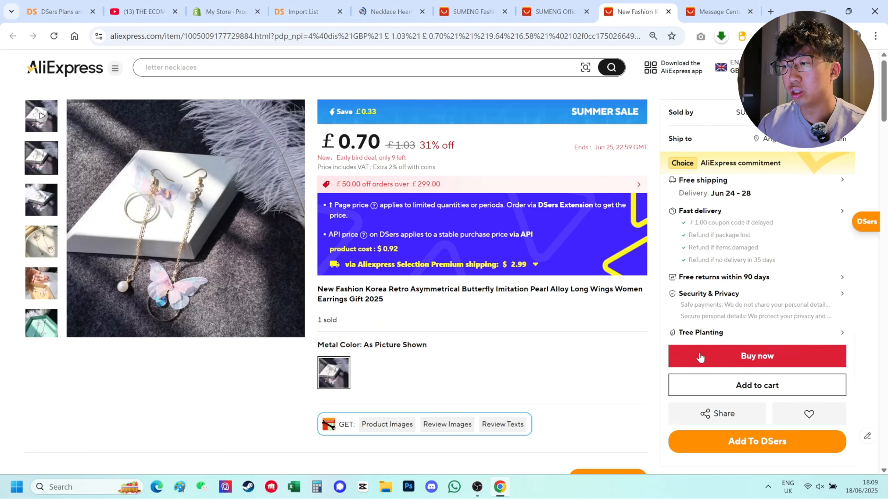
left_click(396, 37)
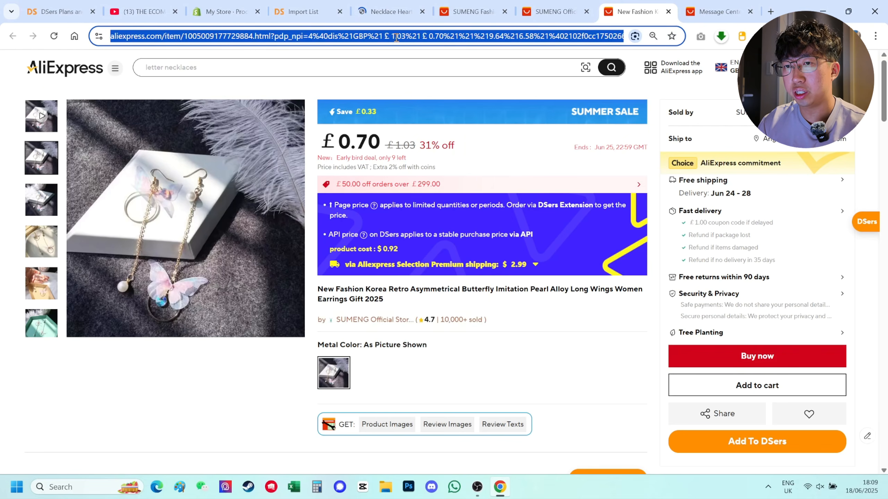
left_click(321, 14)
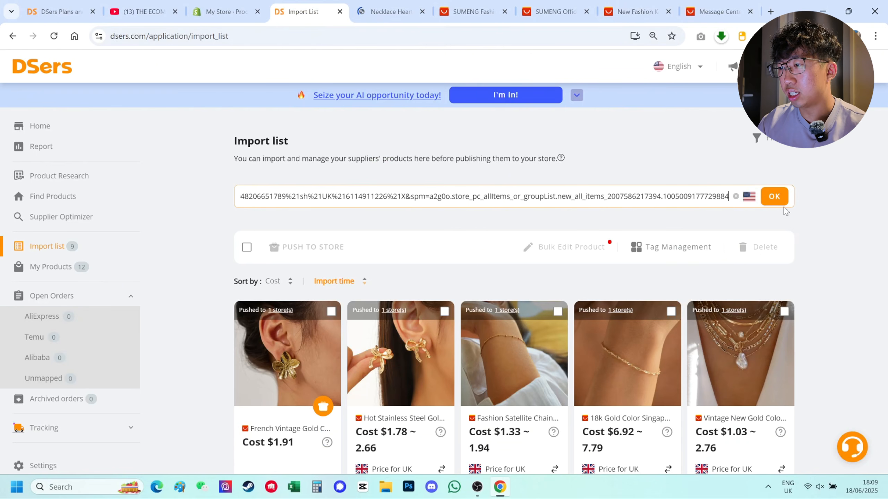
left_click(775, 197)
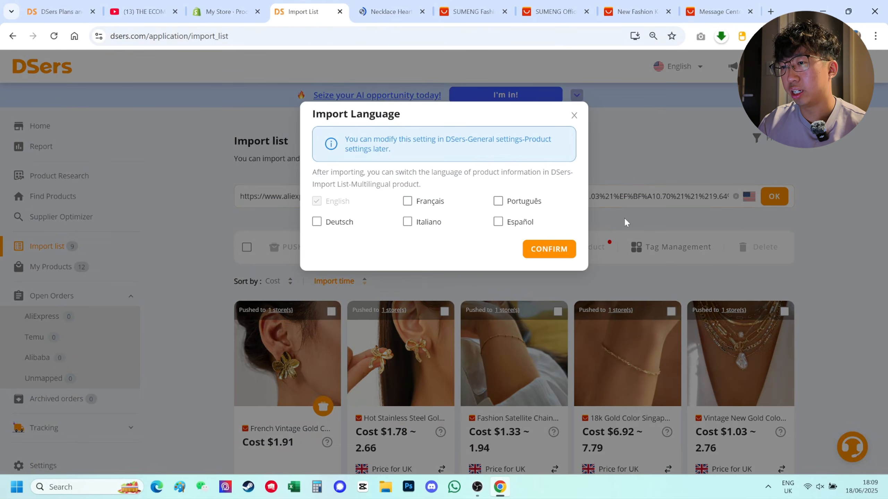
left_click(538, 249)
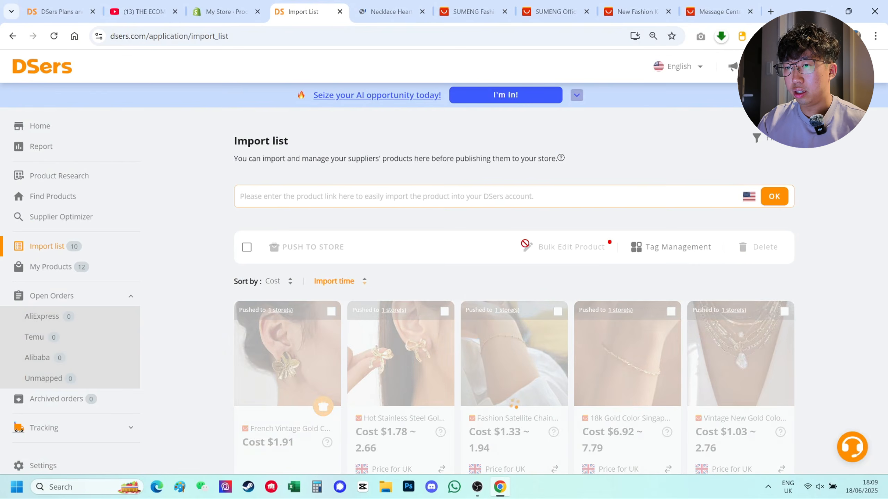
scroll(263, 297, "down", 2)
scroll(449, 231, "up", 2)
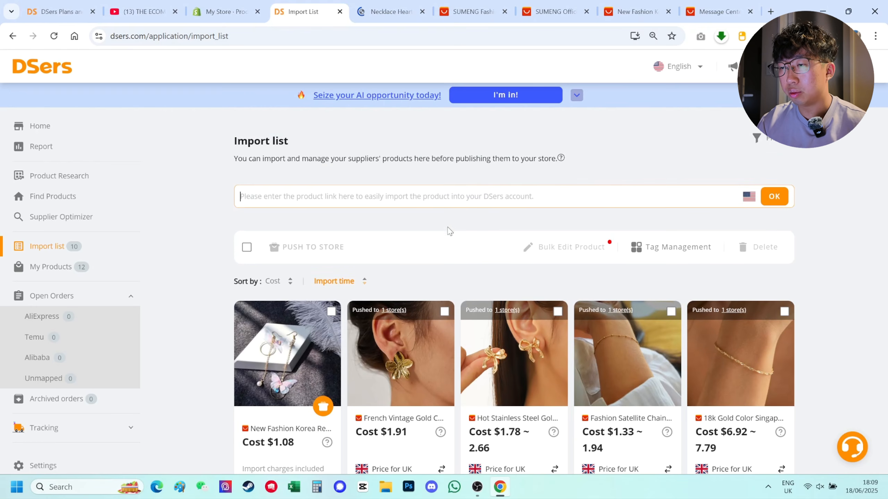
Step: Paste the earrings' product link into the import field again and save United Kingdom as the product synchronization destination
key("ctrl+v")
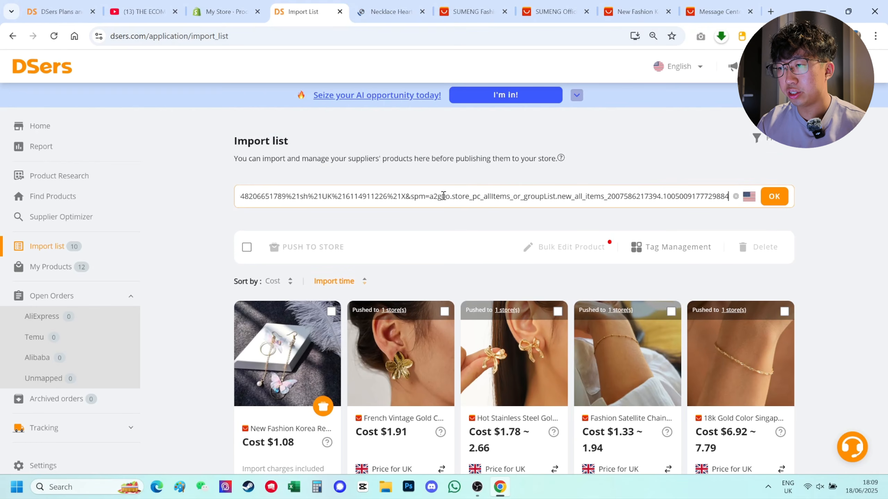
left_click(749, 197)
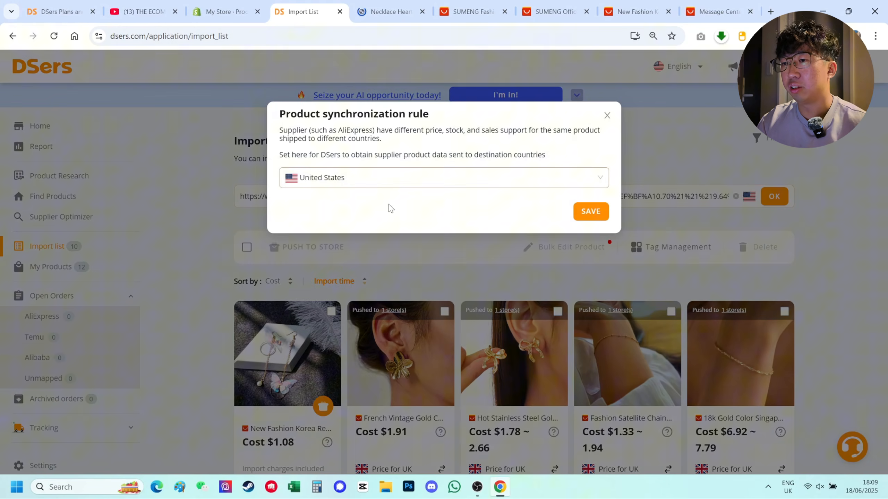
left_click(396, 184)
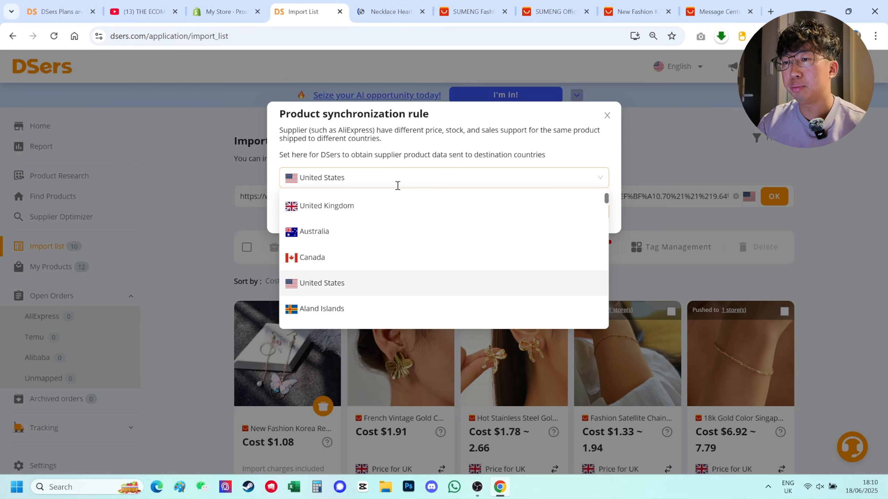
left_click(398, 185)
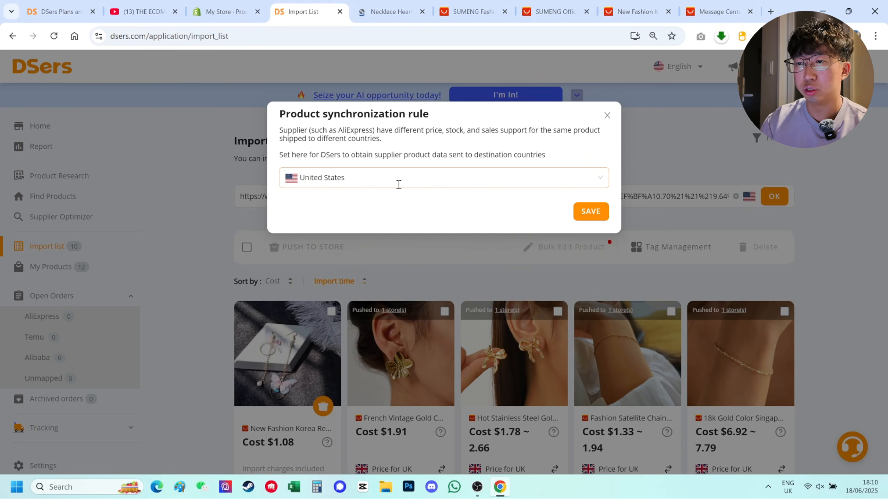
left_click(399, 184)
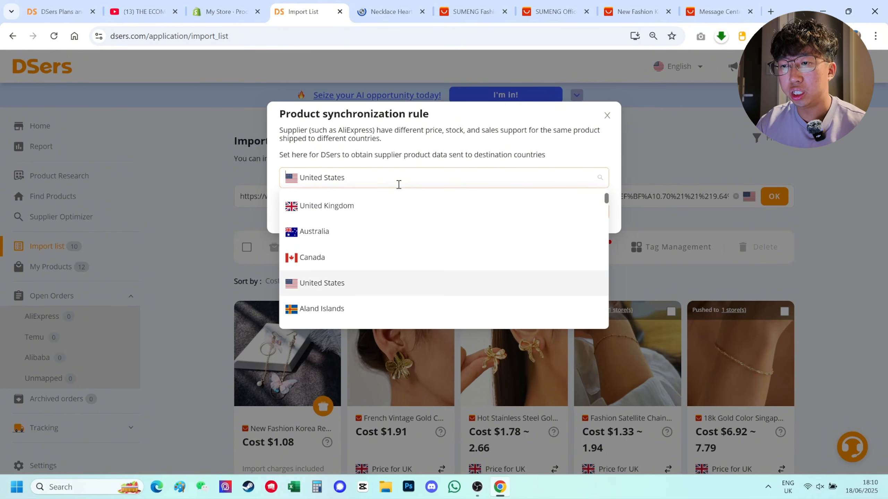
left_click(369, 207)
left_click(577, 220)
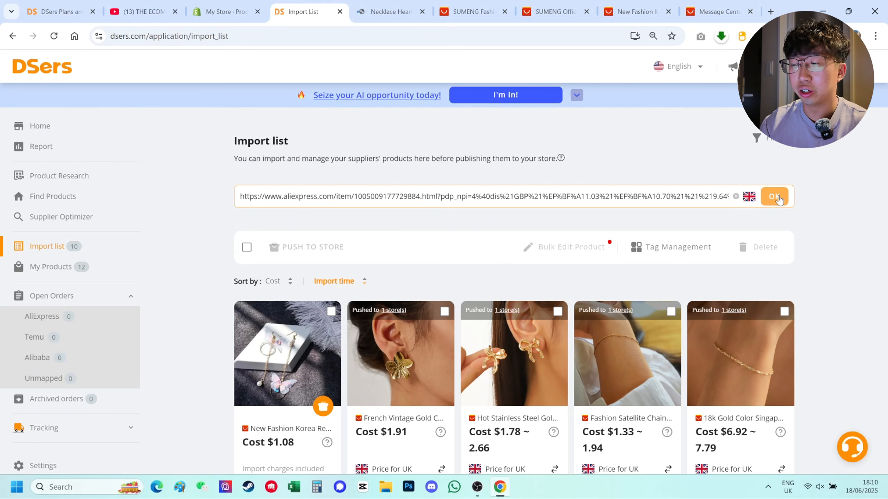
Step: Review the destination countries offered in the product synchronization rule and close it without changing the selection
left_click(749, 196)
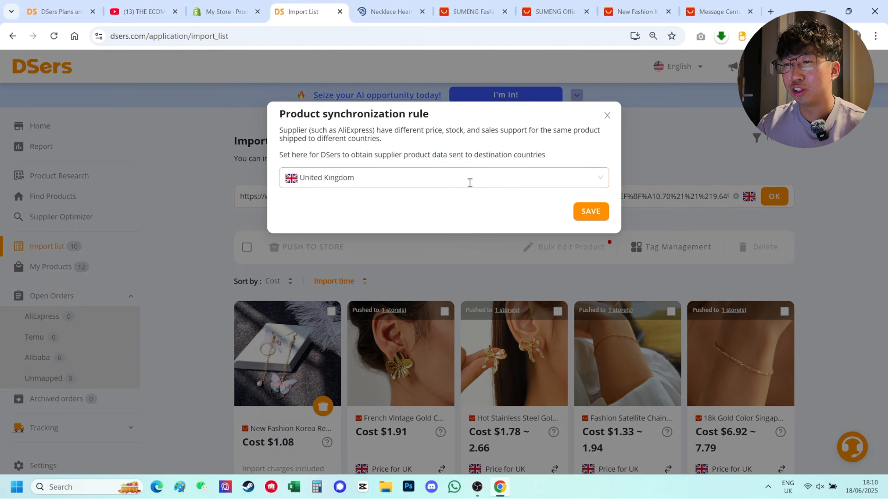
left_click(389, 180)
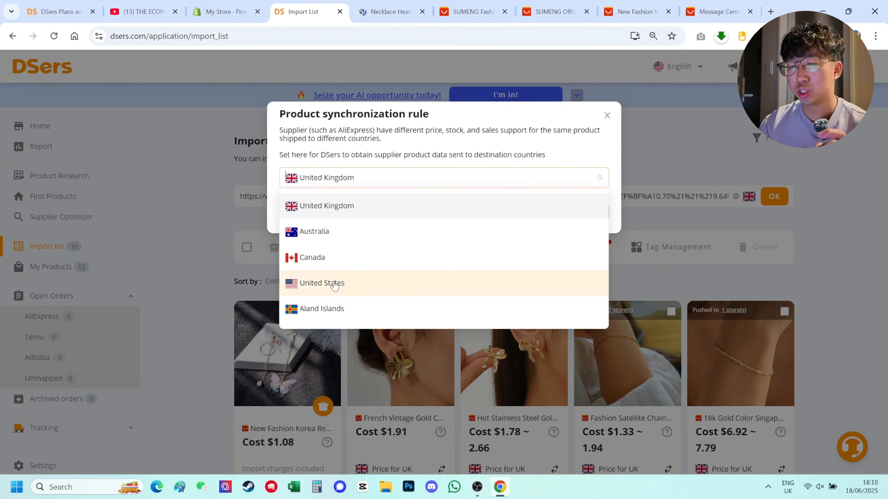
left_click(633, 132)
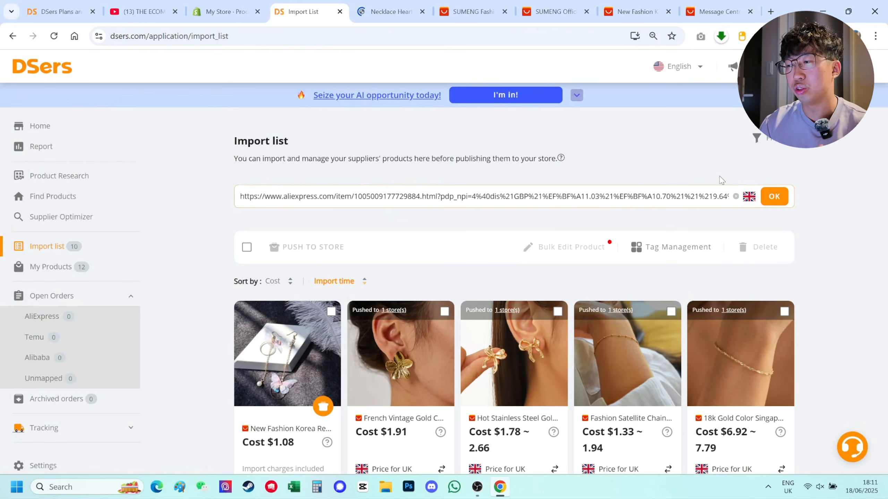
left_click(747, 198)
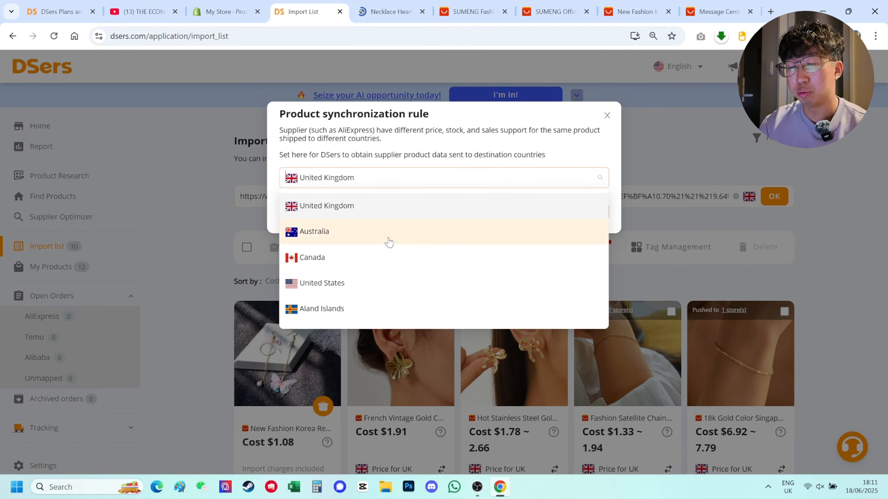
left_click(607, 116)
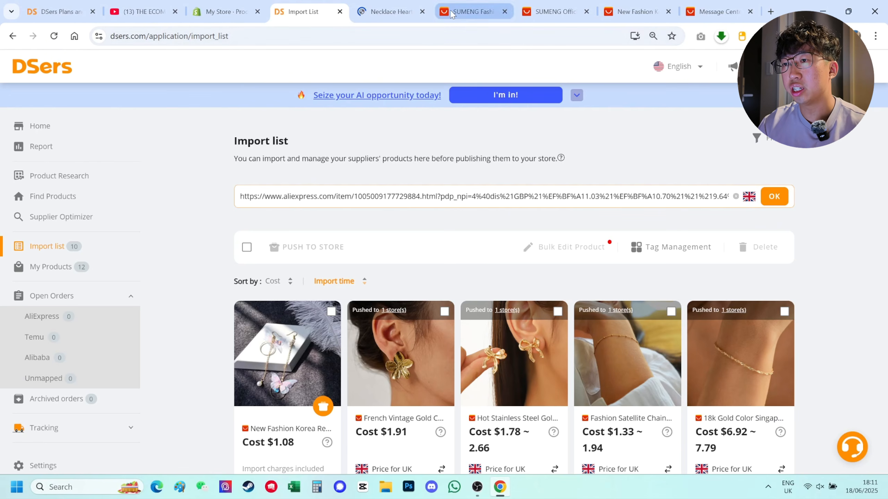
Step: Switch to the butterfly earrings' AliExpress page and set the ship-to country to United States
left_click(388, 12)
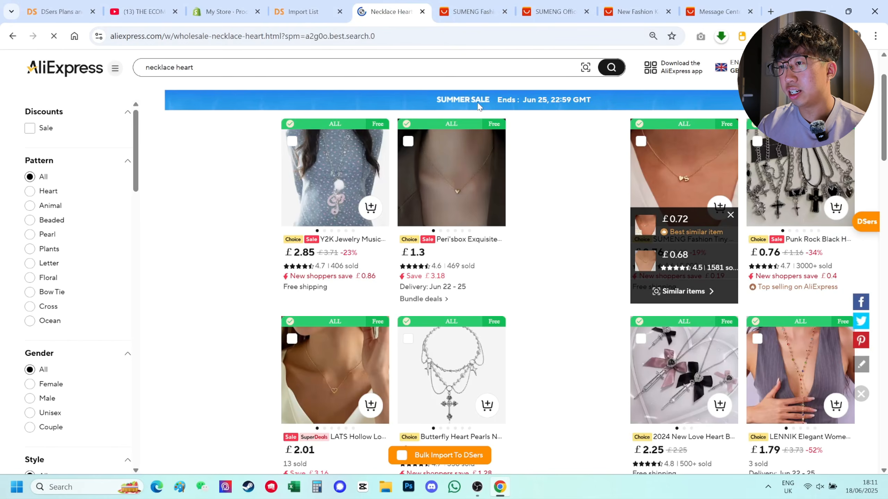
left_click(481, 5)
left_click(634, 11)
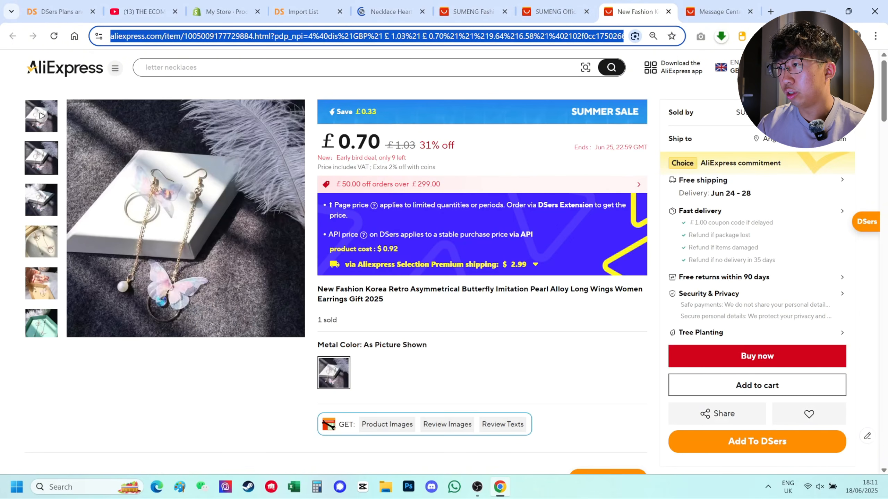
left_click(679, 137)
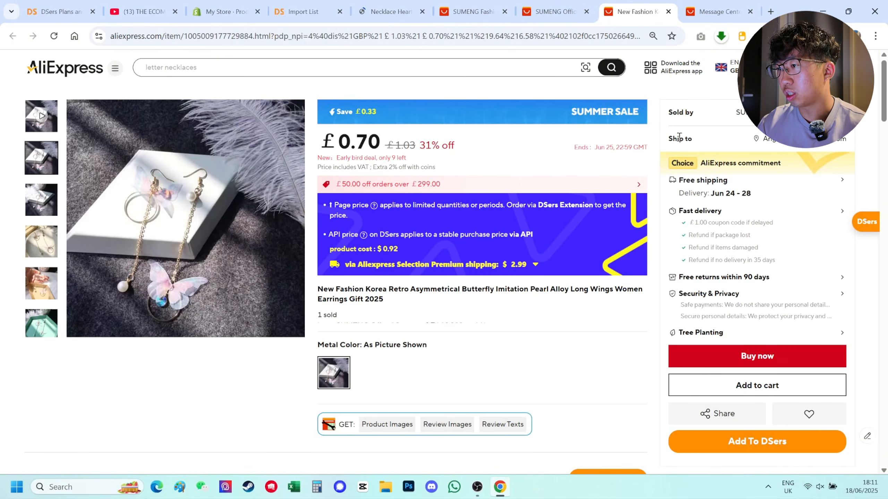
left_click(678, 138)
left_click(444, 246)
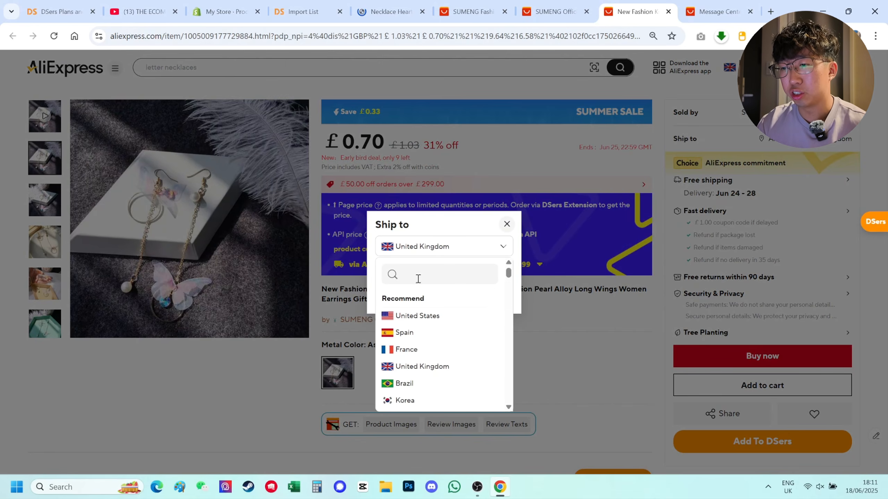
left_click(412, 316)
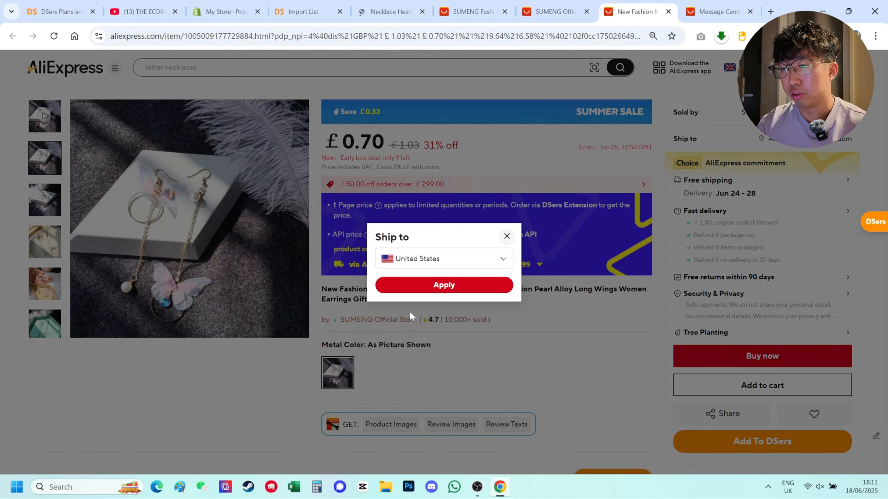
left_click(511, 286)
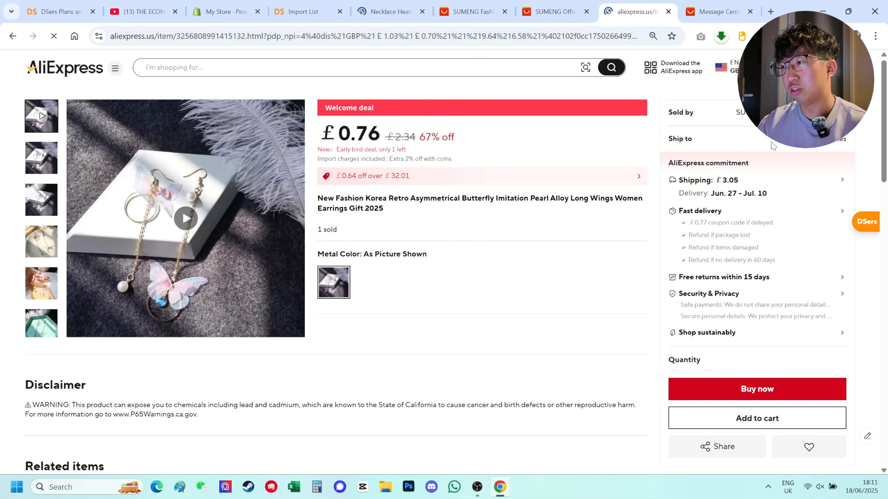
Step: Set the earrings' ship-to country to Australia and check the shipping information for that destination
left_click(771, 142)
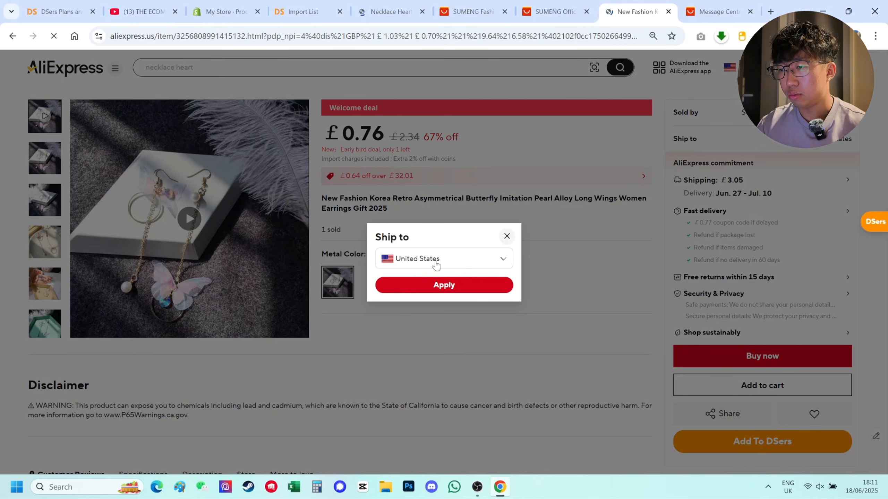
left_click(435, 265)
type("aust")
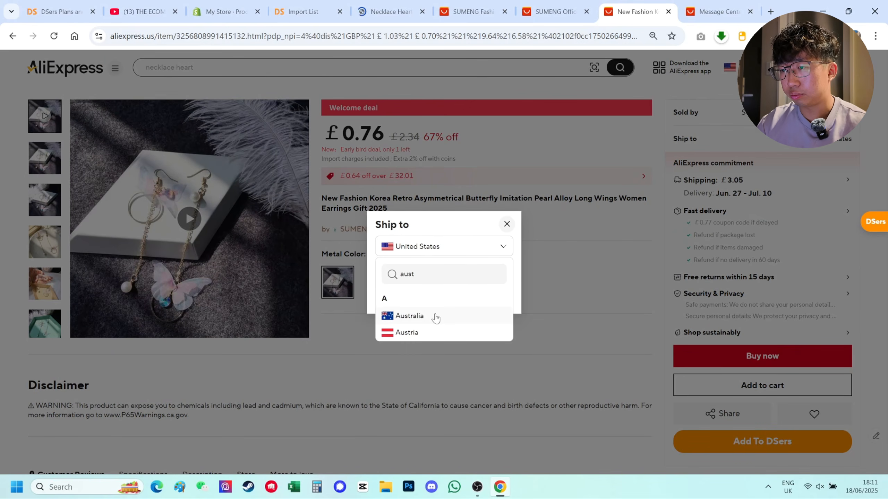
left_click(435, 317)
left_click(453, 287)
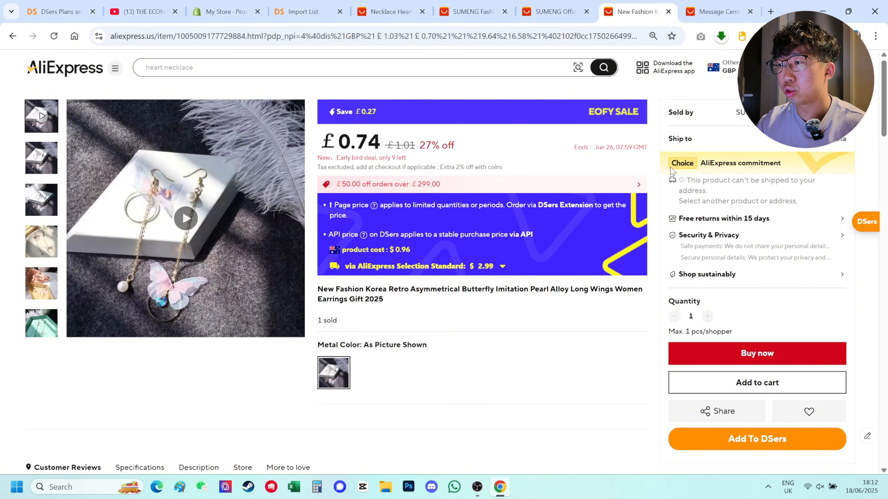
triple_click(691, 159)
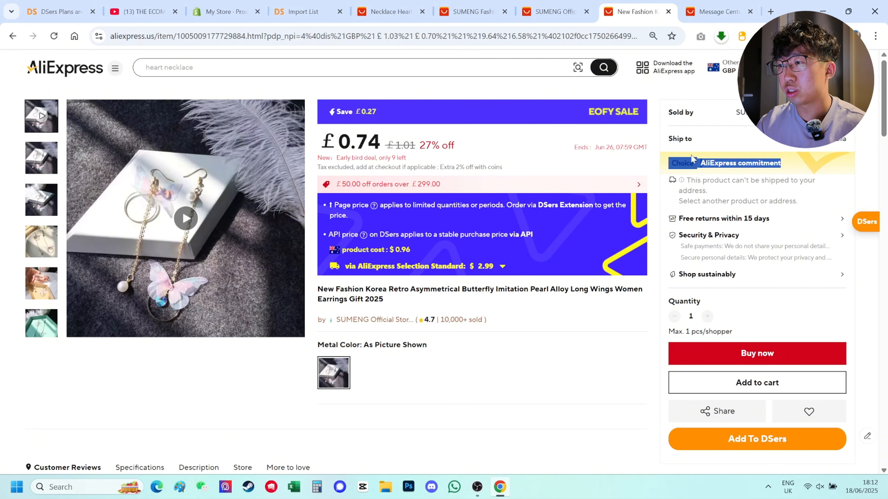
left_click(664, 164)
left_click_drag(665, 165, 840, 172)
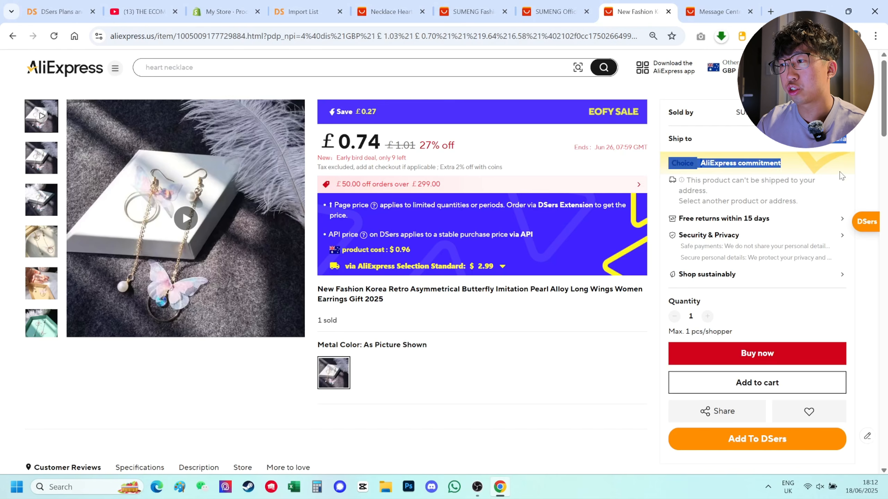
left_click(840, 172)
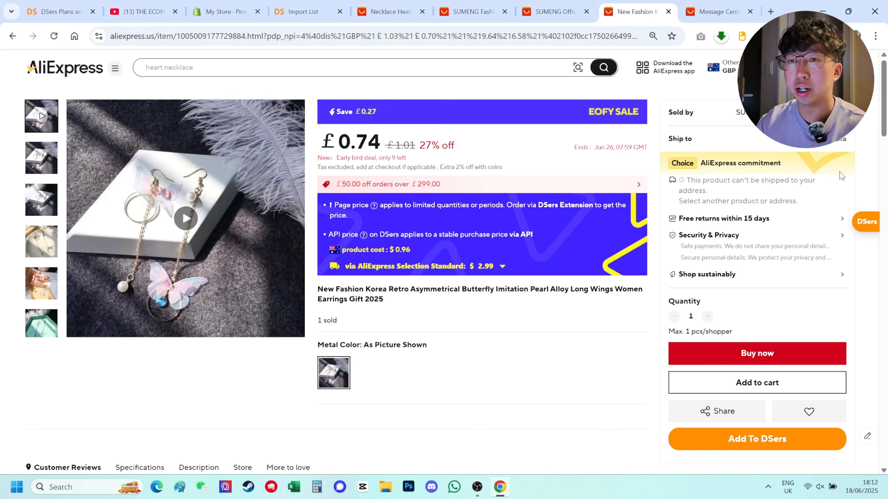
Step: Open the butterfly earrings for editing in the DSers import list and replace the title words before "Butterfly" with "Pearly"
left_click(303, 12)
scroll(294, 312, "down", 3)
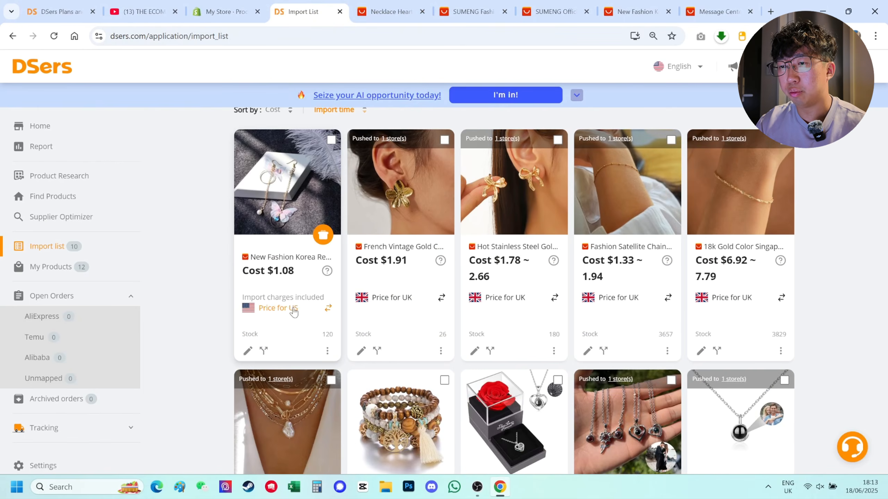
scroll(293, 313, "up", 2)
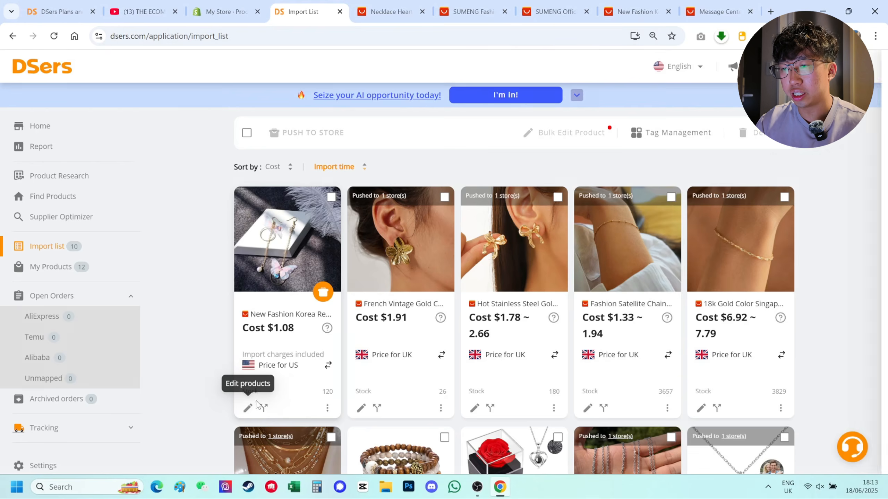
left_click(248, 409)
triple_click(447, 161)
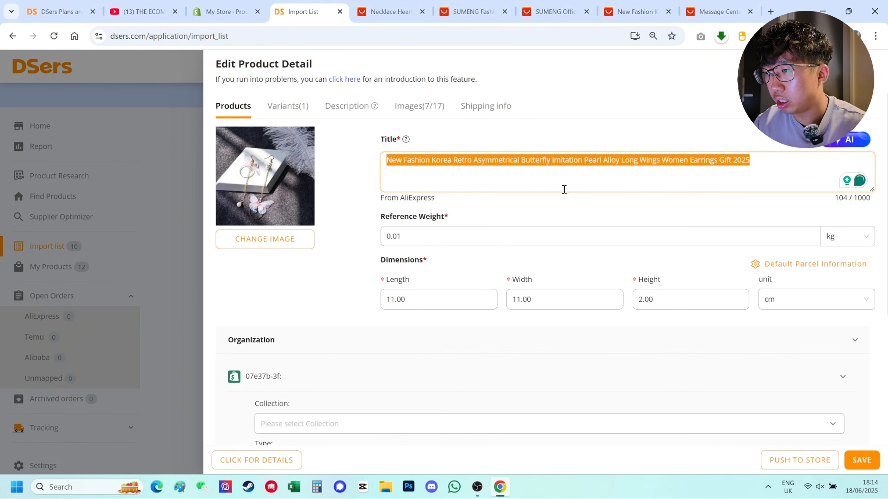
left_click(520, 168)
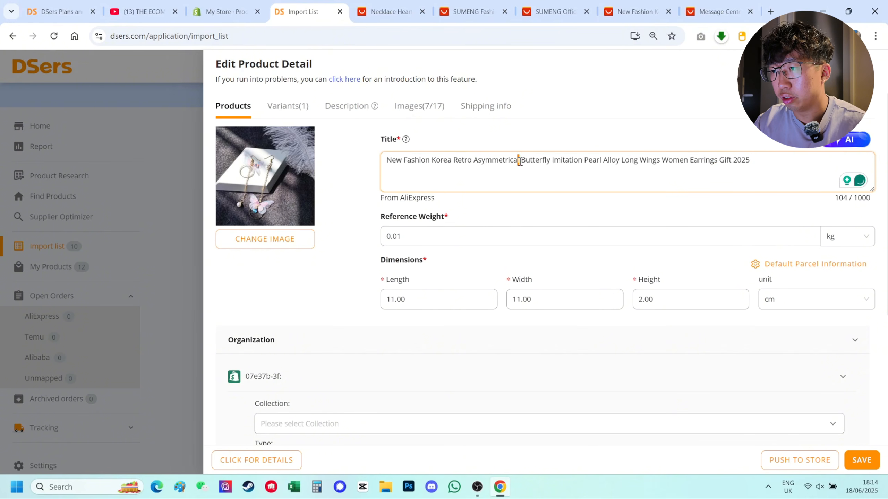
left_click_drag(520, 161, 327, 159)
key("BackSpace")
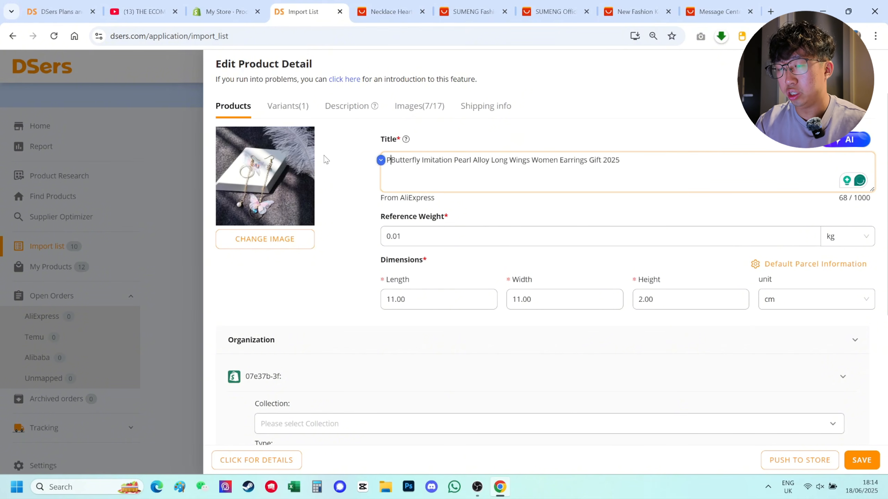
type("Pearly White")
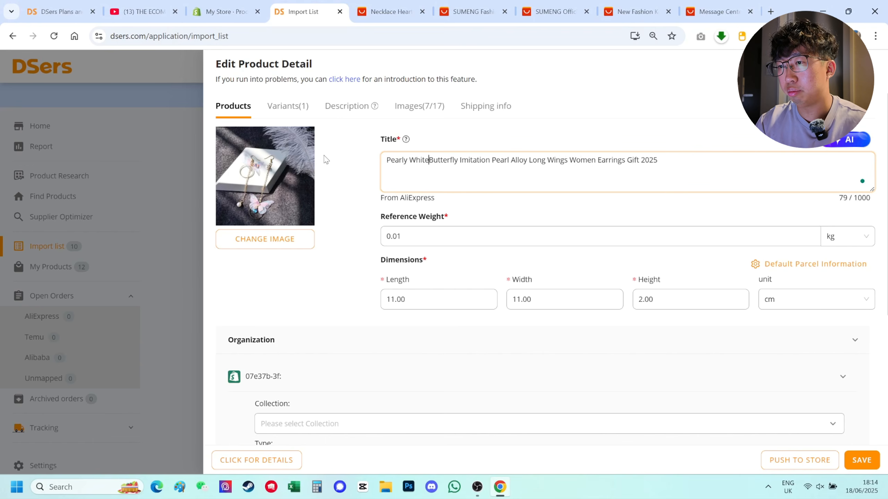
key("ctrl+BackSpace")
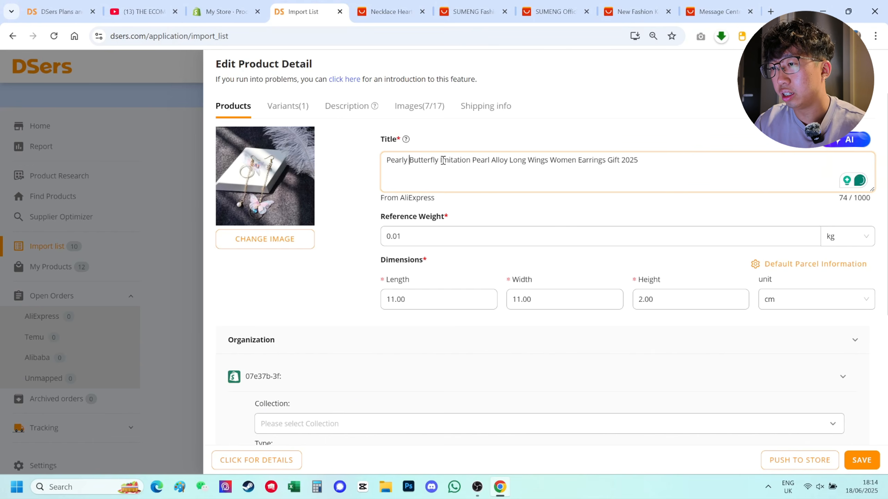
Step: Shorten the rest of the product title so it reads "Pearly Butterfly Long Women's Earrings"
left_click_drag(443, 161, 545, 160)
key("BackSpace")
key("BackSpace")
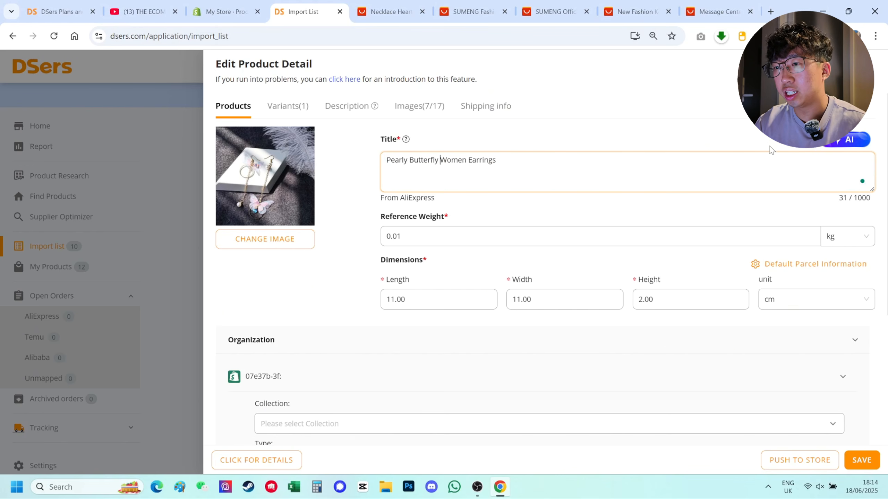
left_click(440, 160)
type("Long")
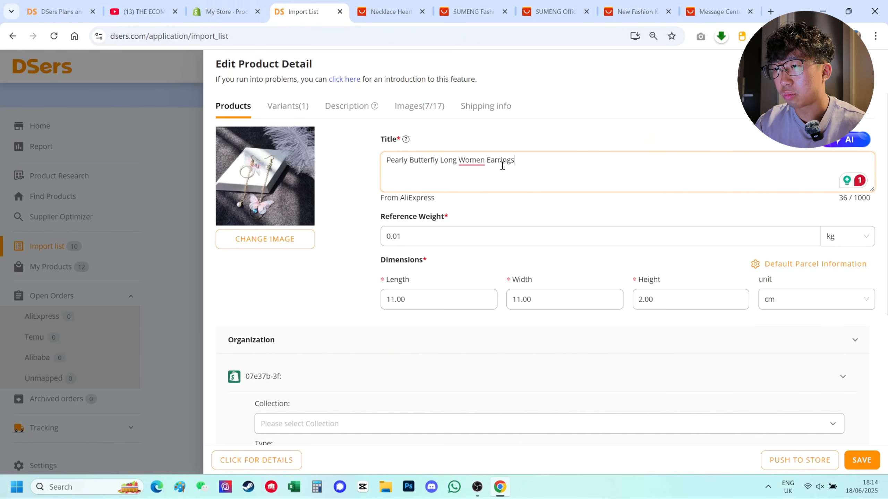
mouse_move(472, 161)
left_click(483, 190)
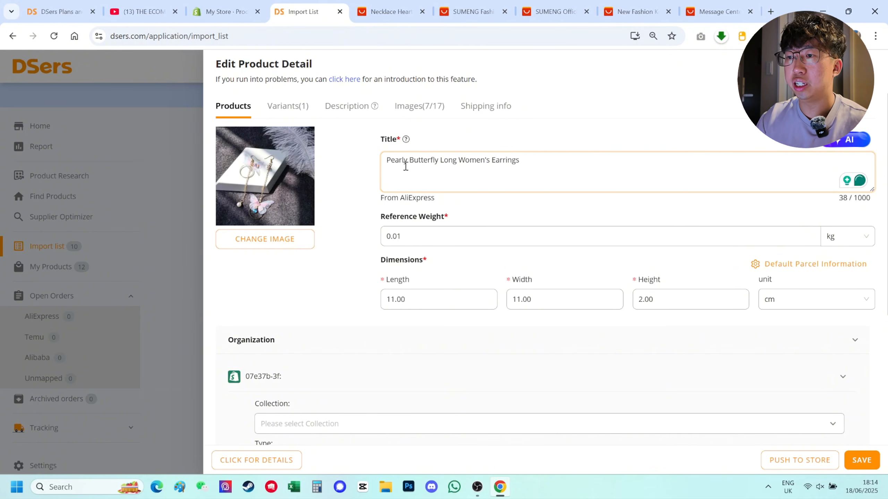
Step: Compare the rewritten product title with the original title on the earrings' AliExpress page, and return to the DSers product editor
triple_click(394, 162)
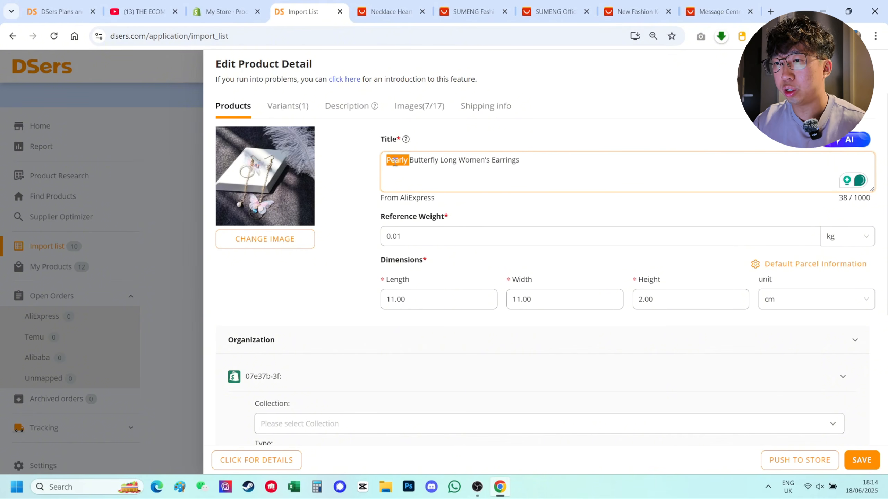
triple_click(399, 162)
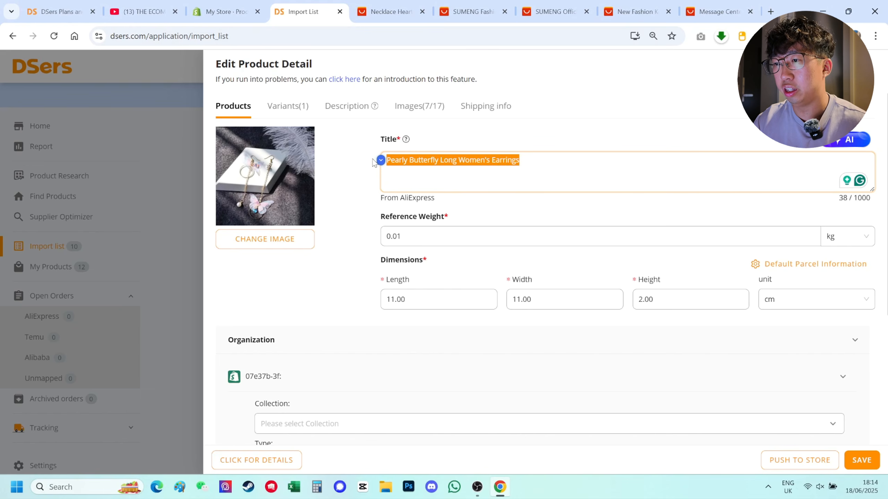
left_click(505, 166)
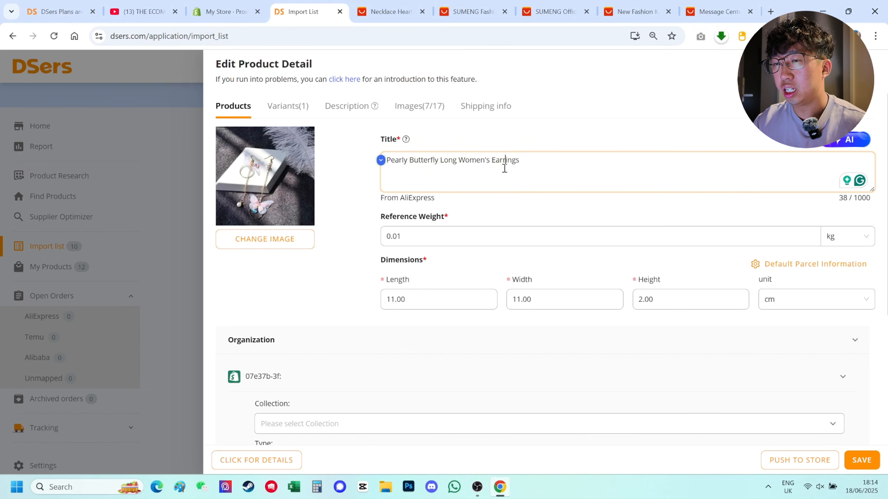
triple_click(475, 167)
left_click(364, 188)
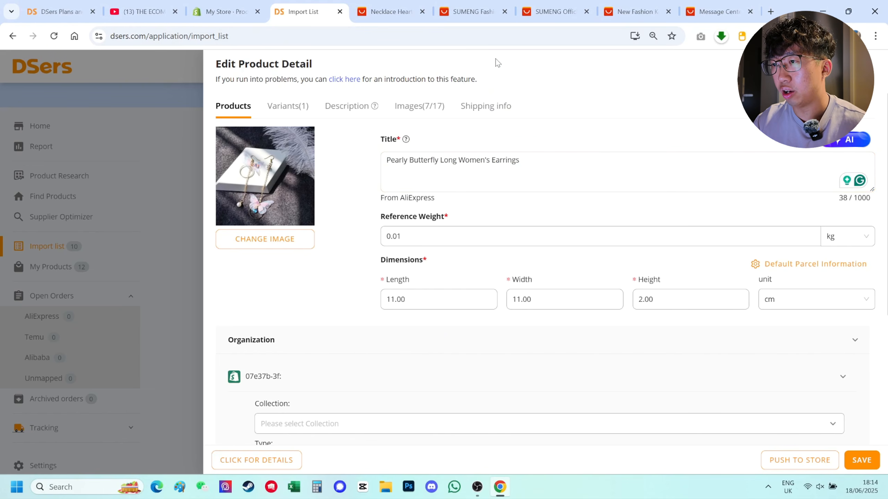
left_click(559, 11)
left_click(633, 13)
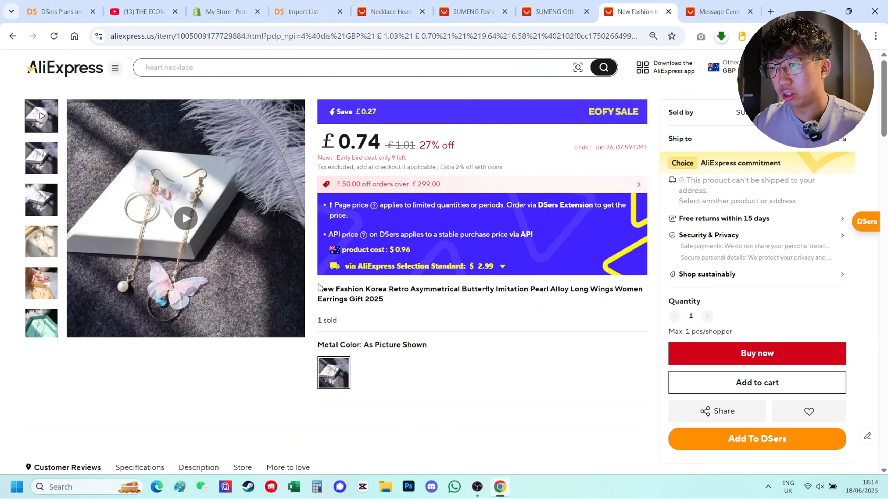
left_click_drag(319, 288, 414, 302)
left_click(328, 50)
left_click(303, 11)
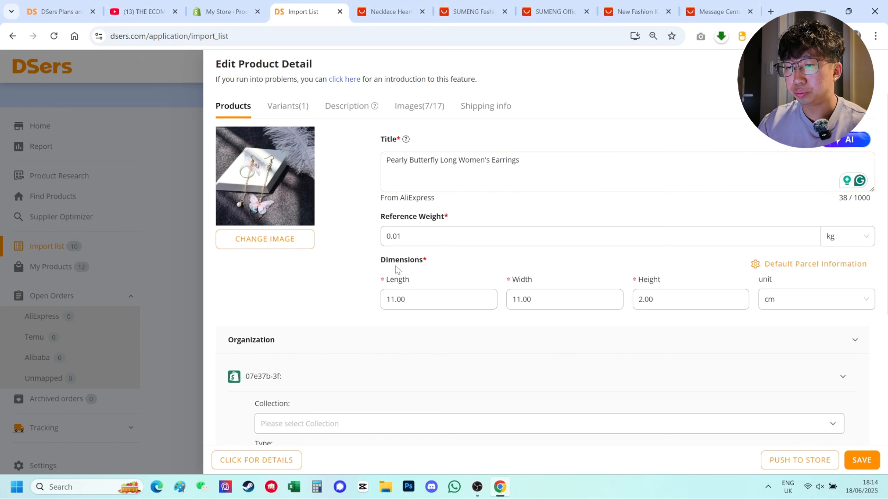
Step: Review the earrings' only variant with its costs and price, selecting it briefly and clearing the selection again
left_click(297, 111)
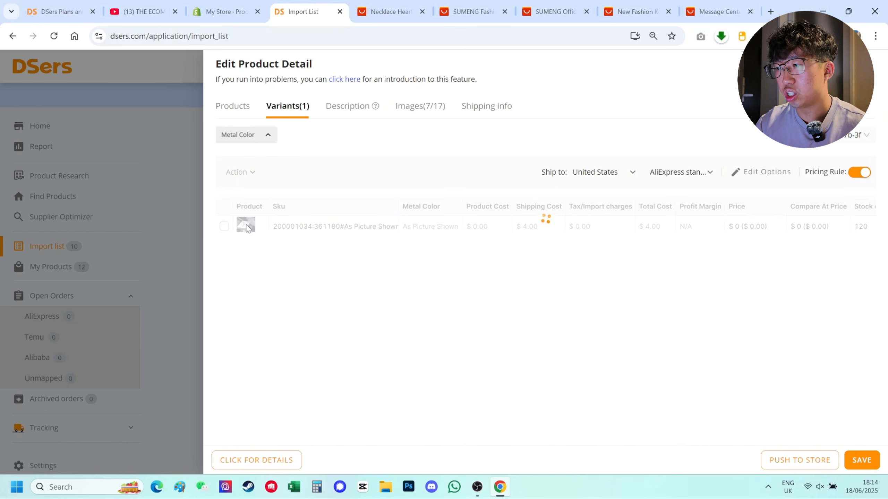
left_click(225, 228)
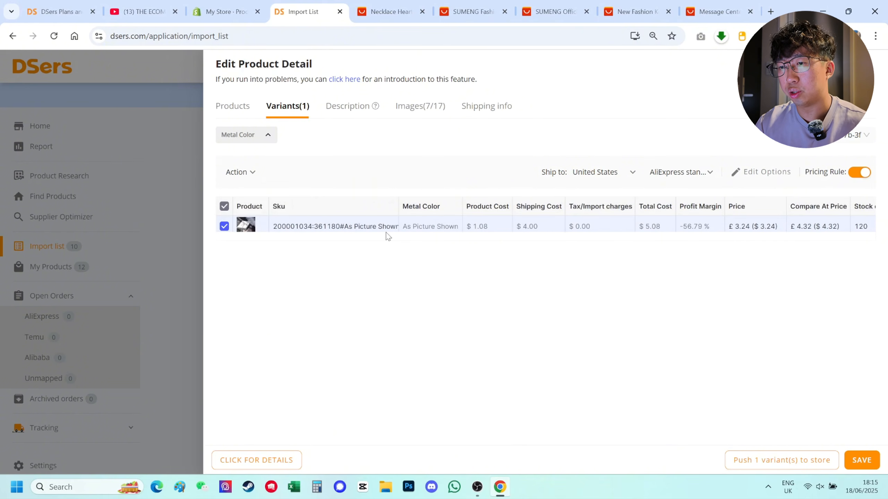
left_click(224, 227)
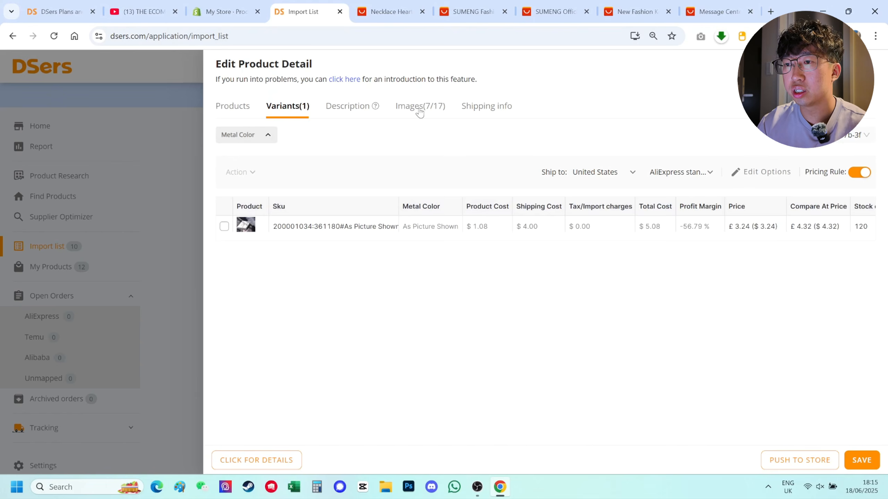
Step: Clear all supplier content from the specifications in the earrings' description
left_click(363, 112)
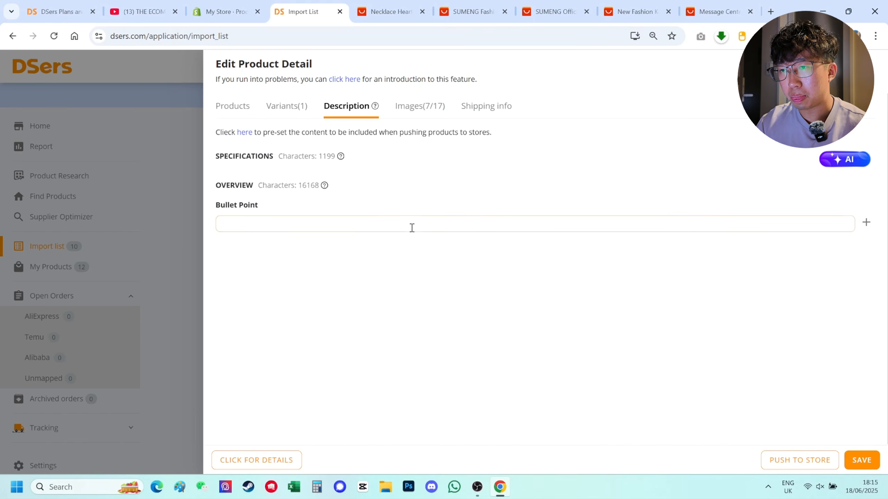
key("ctrl+a")
key("BackSpace")
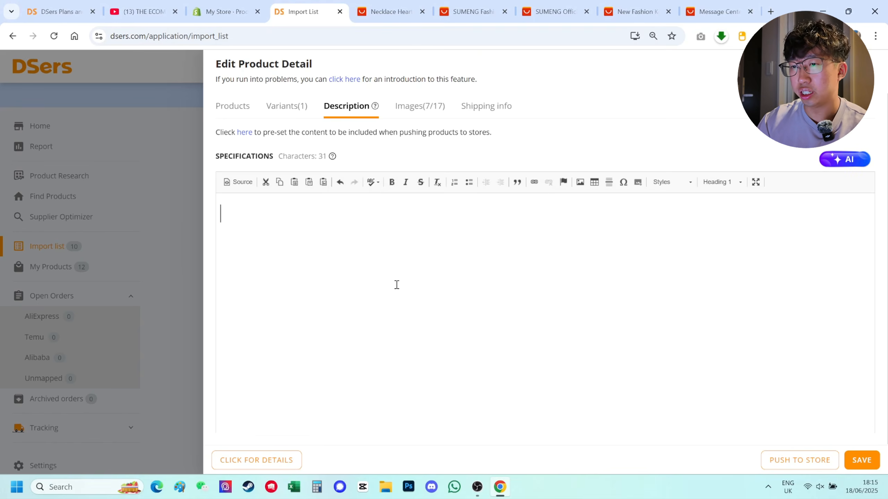
Step: Look through all the earrings' product images to see which are included for the store, and return to the basic product details
left_click(423, 112)
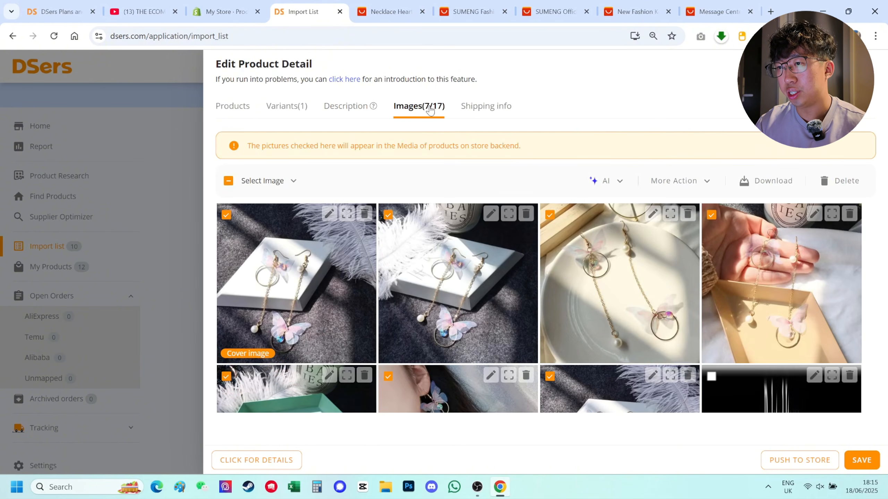
scroll(489, 259, "down", 8)
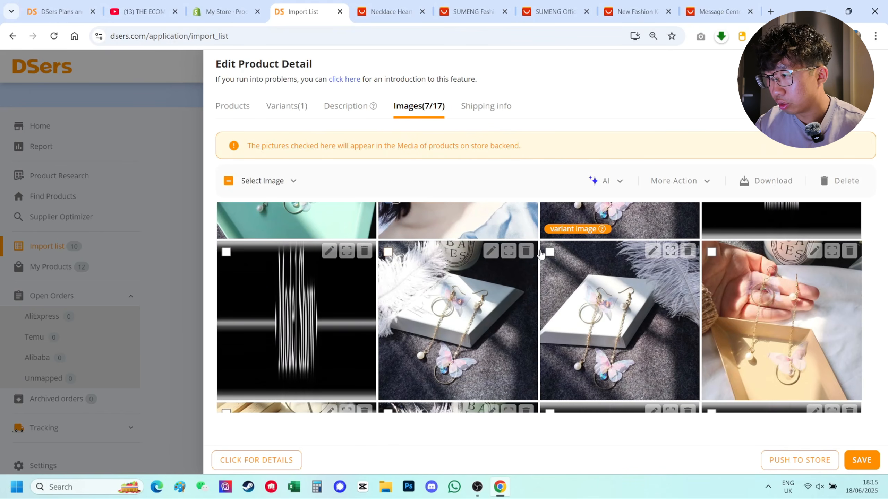
scroll(631, 275, "up", 5)
scroll(605, 287, "down", 8)
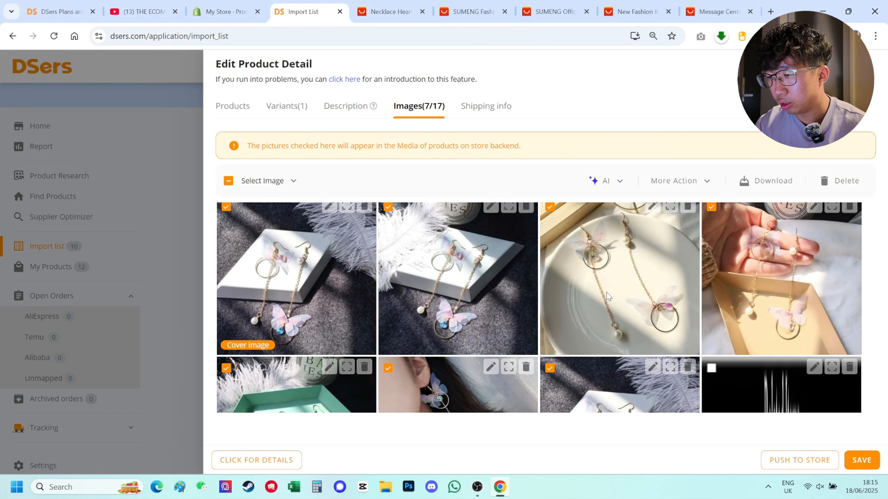
scroll(405, 276, "up", 5)
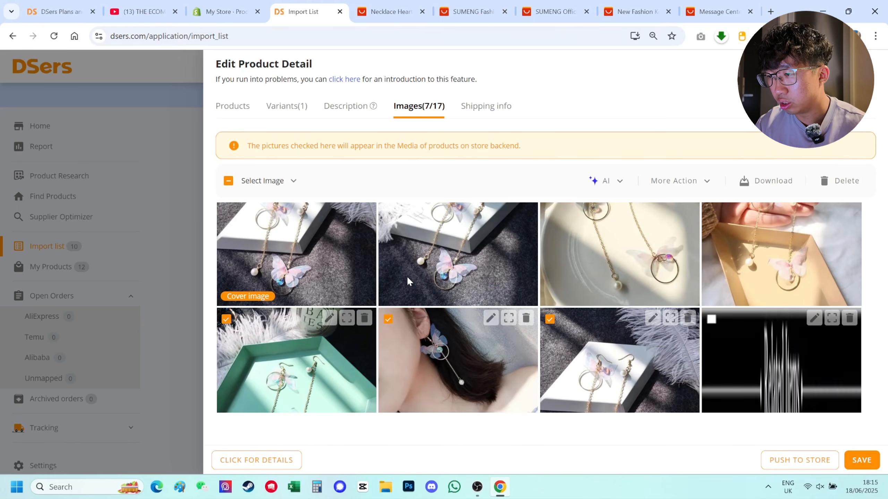
scroll(462, 280, "down", 5)
scroll(436, 301, "up", 5)
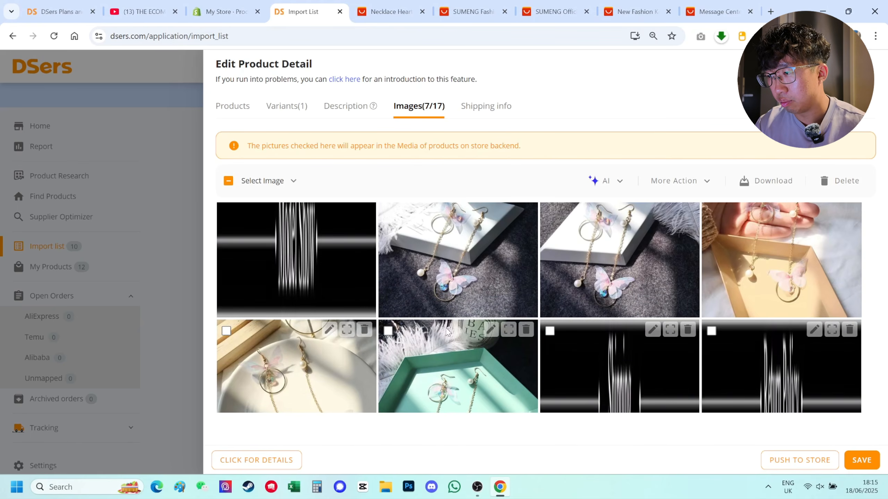
scroll(527, 283, "up", 1)
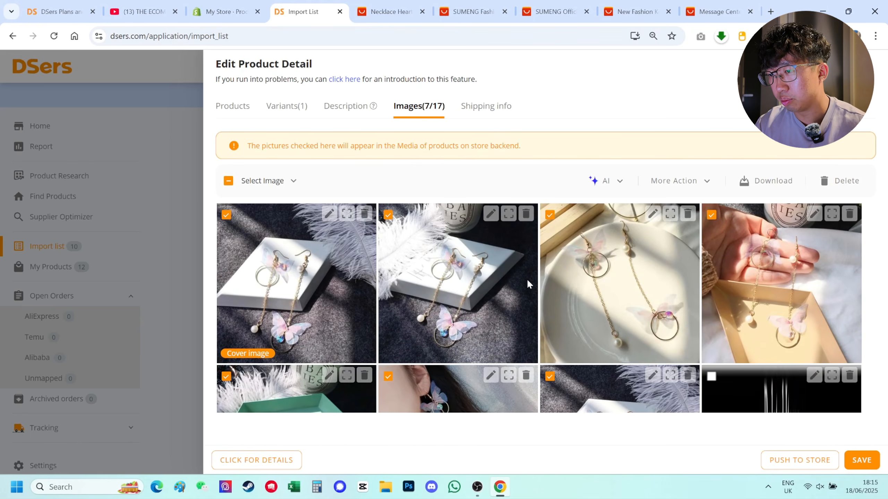
left_click(246, 107)
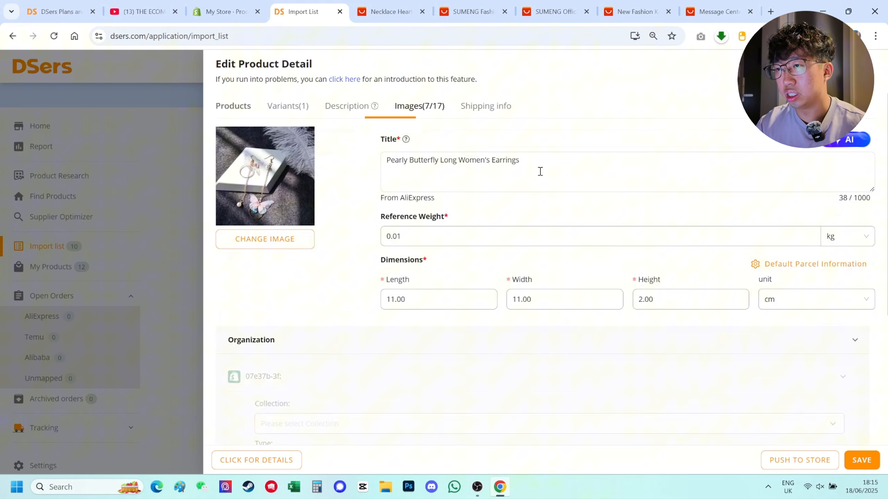
Step: In the product images, try including the unselected duplicate photo of the earrings on the white box, and exclude it again
left_click(428, 106)
left_click(550, 309)
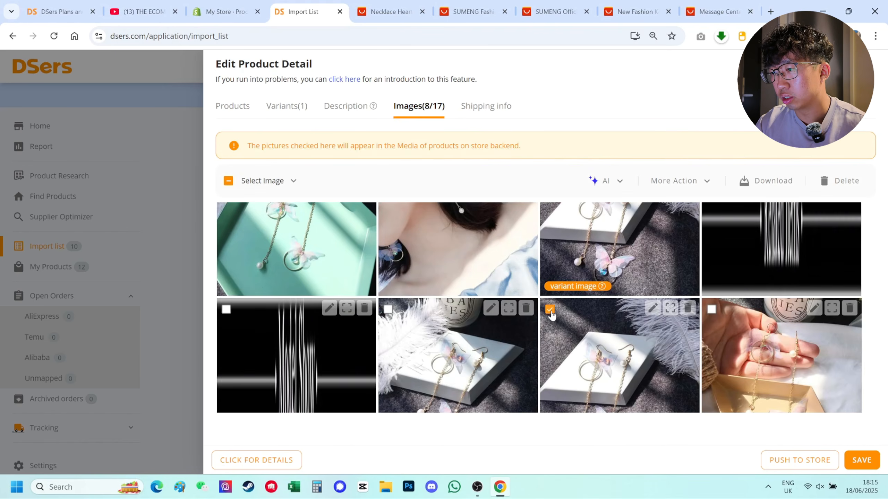
left_click(550, 309)
left_click(550, 309)
left_click(550, 309)
scroll(822, 359, "down", 2)
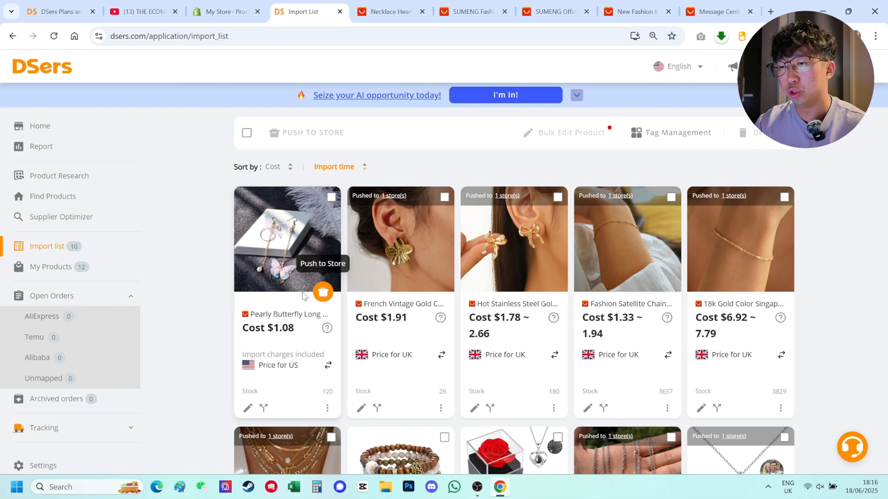
Step: Push the Pearly Butterfly earrings from the import list to the store ne28iz-1g with the pricing rule left on
left_click(323, 295)
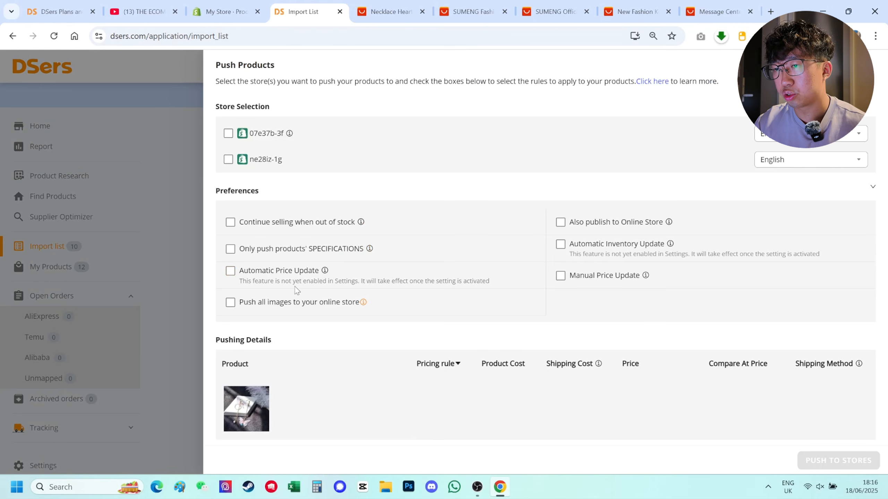
left_click(235, 167)
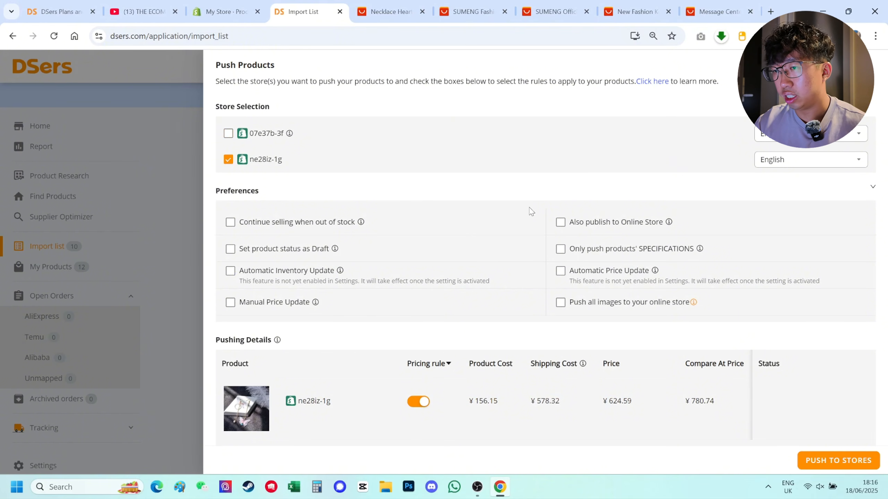
scroll(587, 247, "down", 4)
scroll(367, 227, "up", 3)
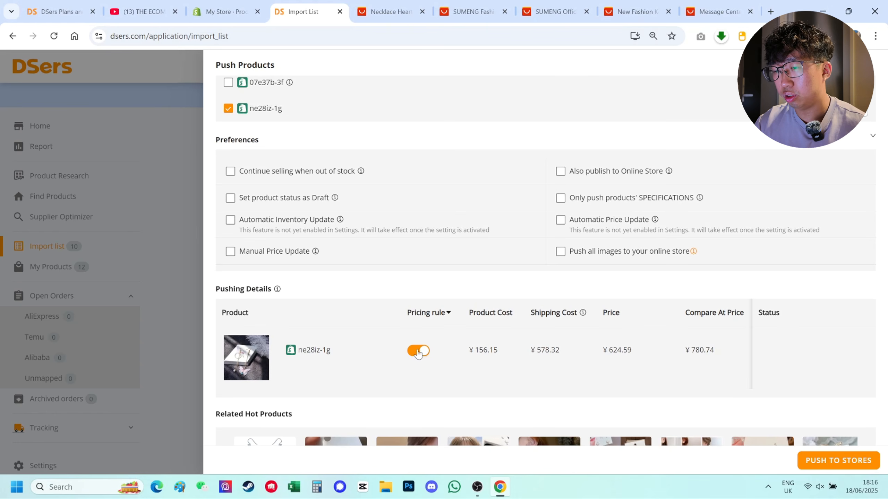
left_click(822, 455)
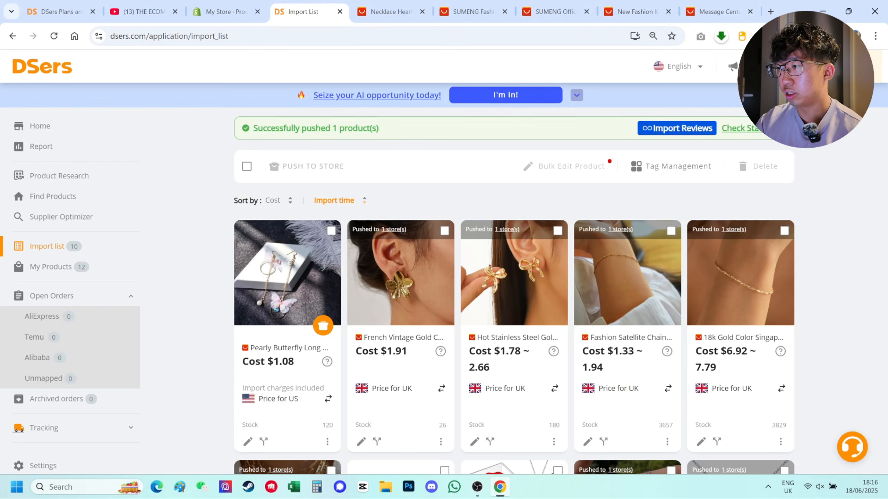
Step: Open and reload the list of pushed products, and switch the active store to ne28iz-1g
left_click(71, 270)
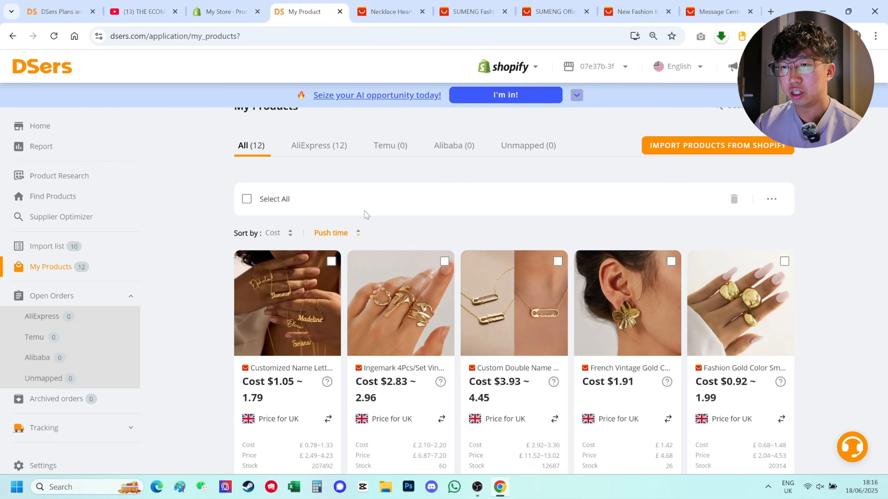
left_click(55, 38)
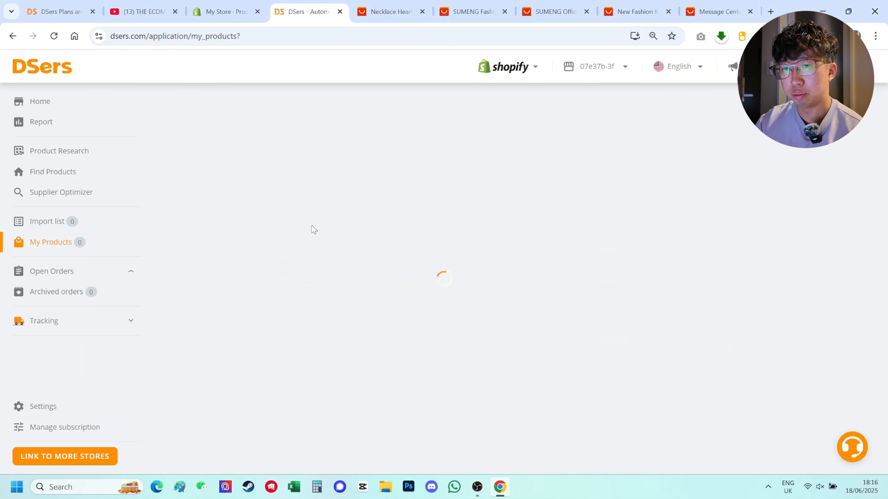
scroll(337, 207, "down", 5)
scroll(337, 206, "up", 5)
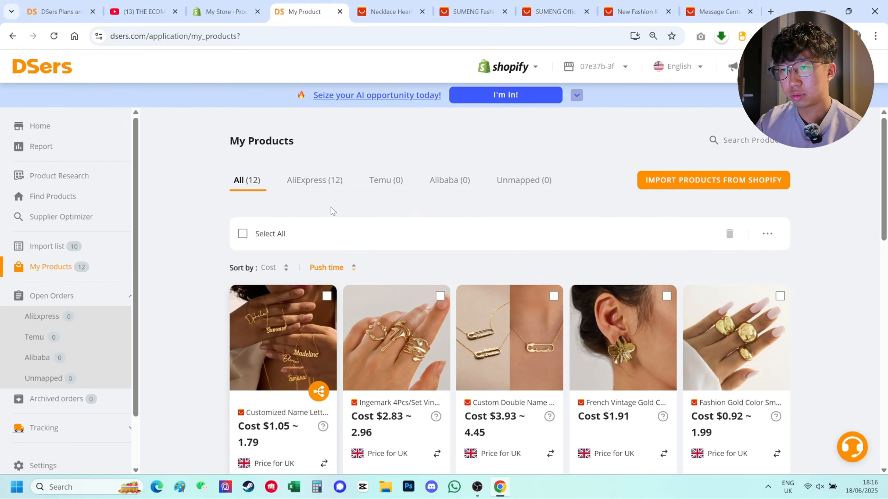
left_click(619, 70)
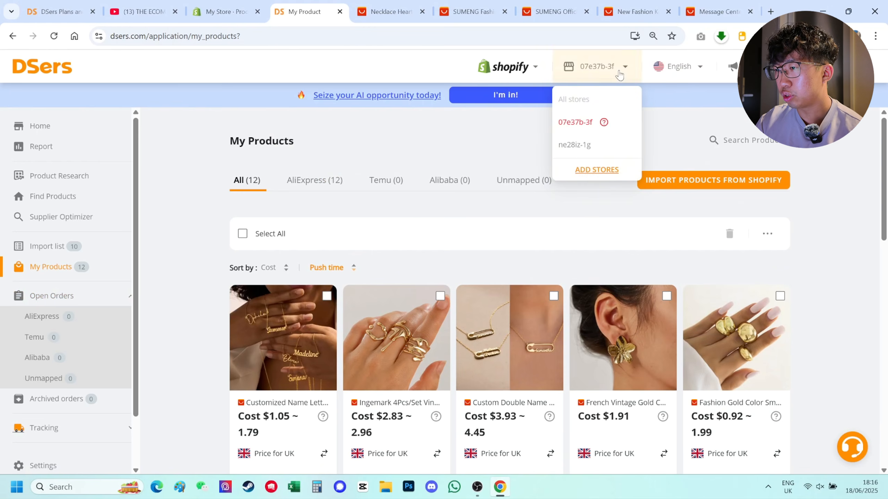
left_click(587, 143)
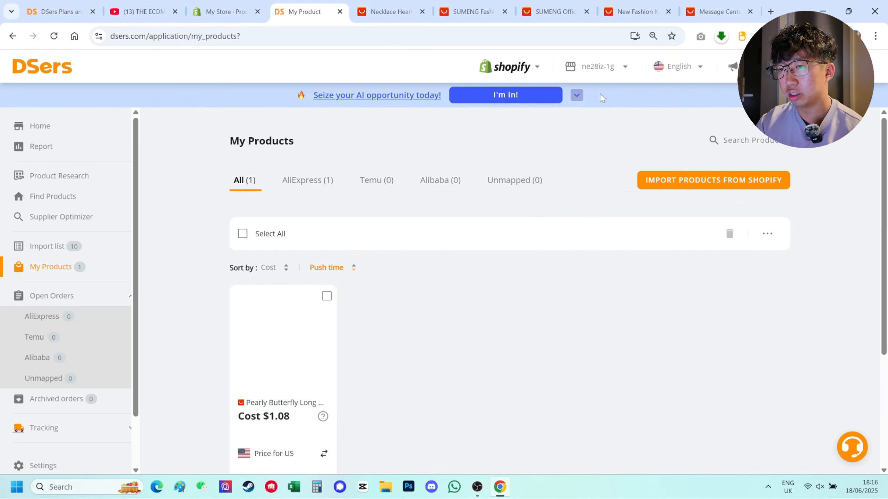
Step: Find the pushed Pearly Butterfly earrings in the store's product list and open their product page in Shopify
scroll(412, 234, "down", 1)
scroll(398, 263, "down", 3)
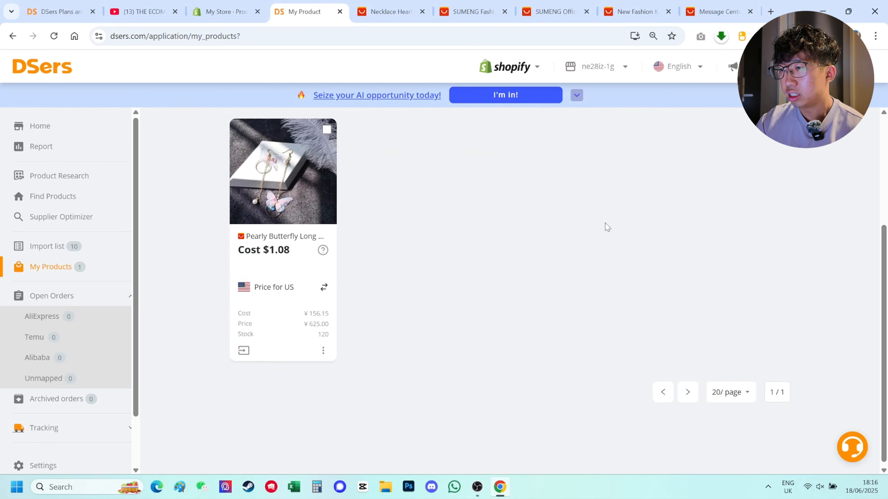
scroll(607, 226, "up", 5)
mouse_move(601, 68)
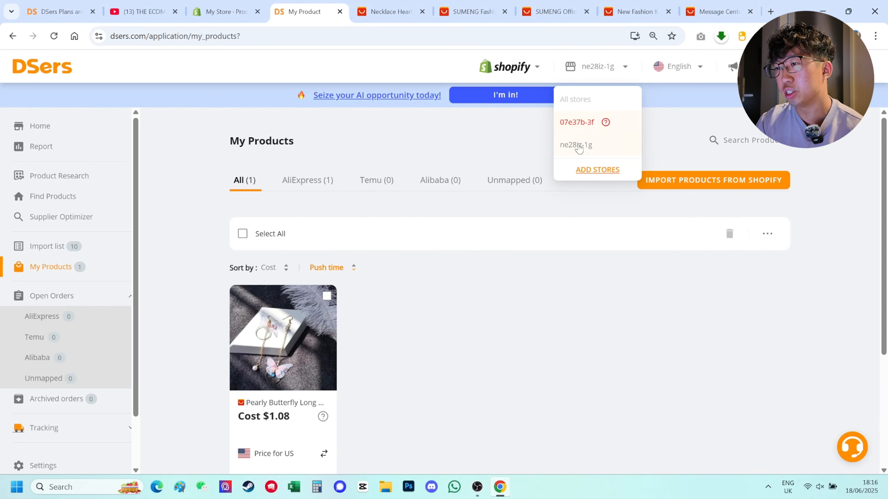
scroll(338, 339, "down", 3)
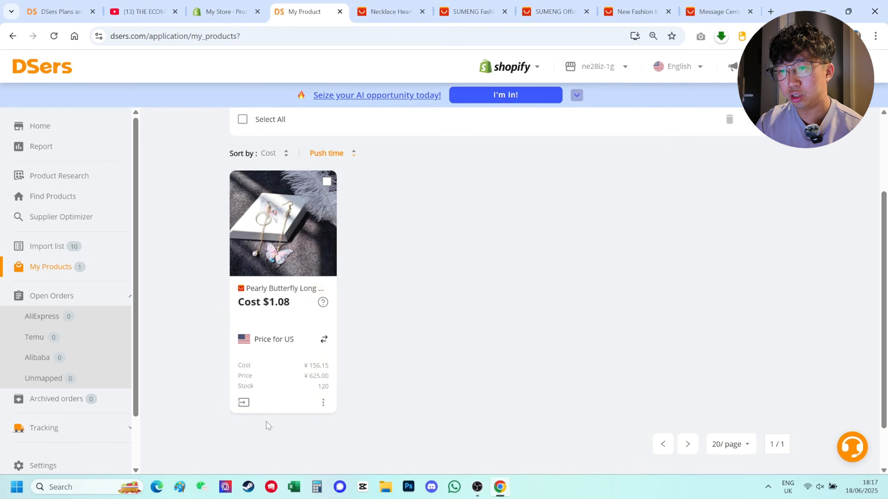
left_click(243, 403)
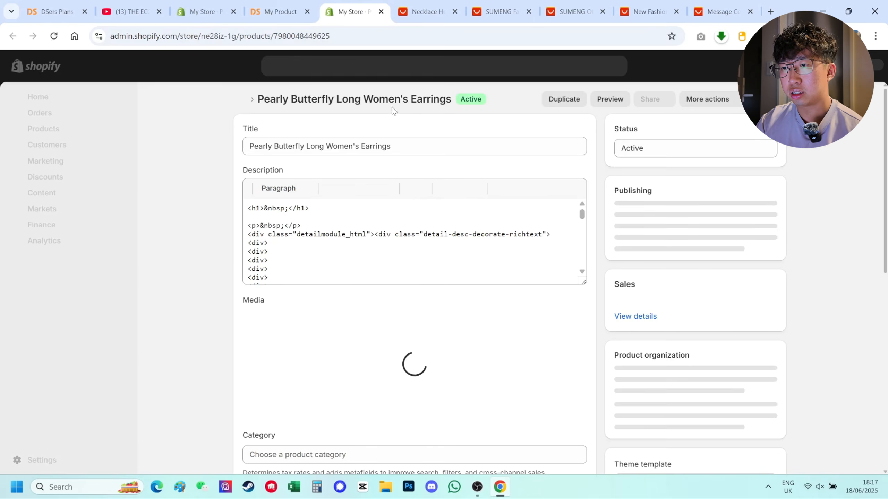
Step: Delete the entire imported HTML description from the earrings' Shopify product page
left_click(392, 212)
key("ctrl+a")
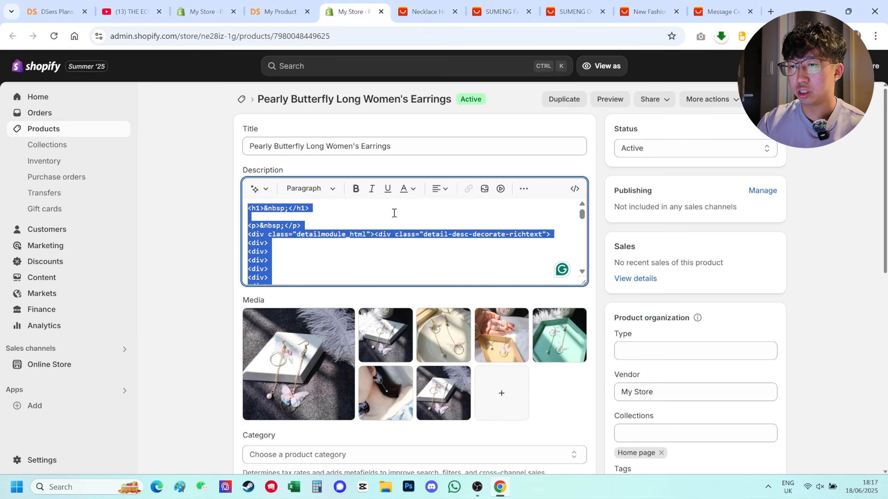
key("Delete")
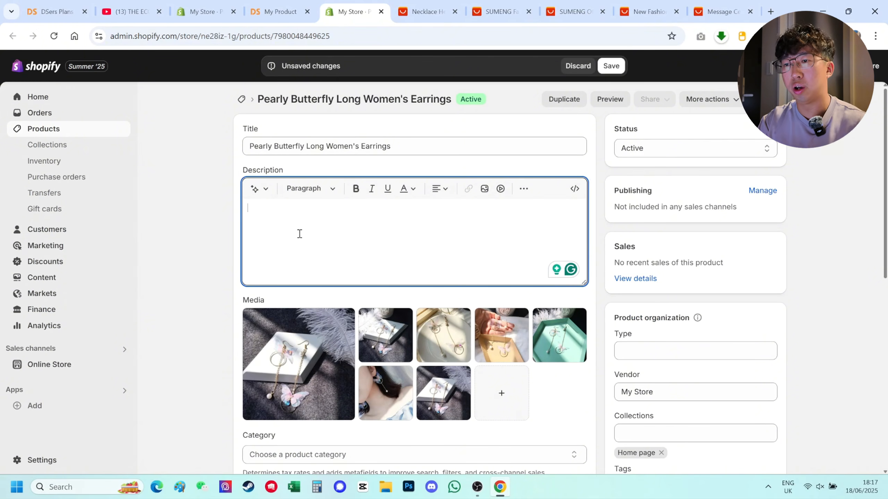
Step: Add the tags "Earring", "Earrings" and "Jewelry" to the product
scroll(656, 313, "down", 5)
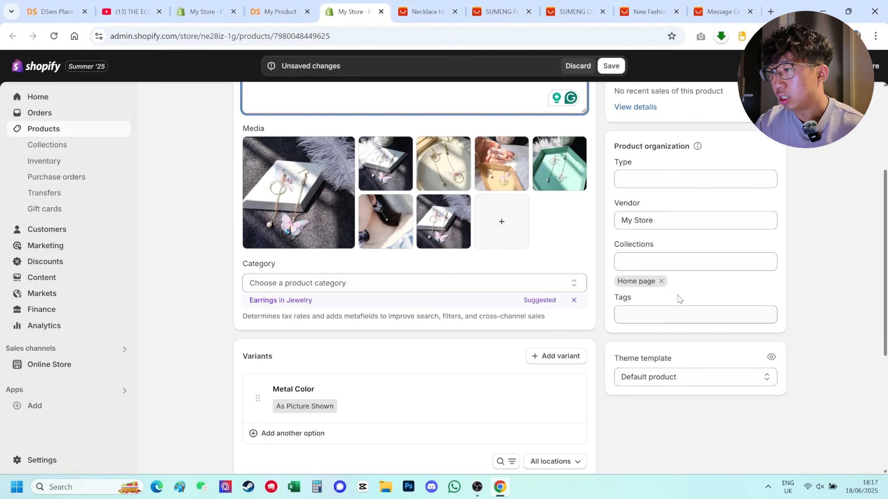
left_click(643, 320)
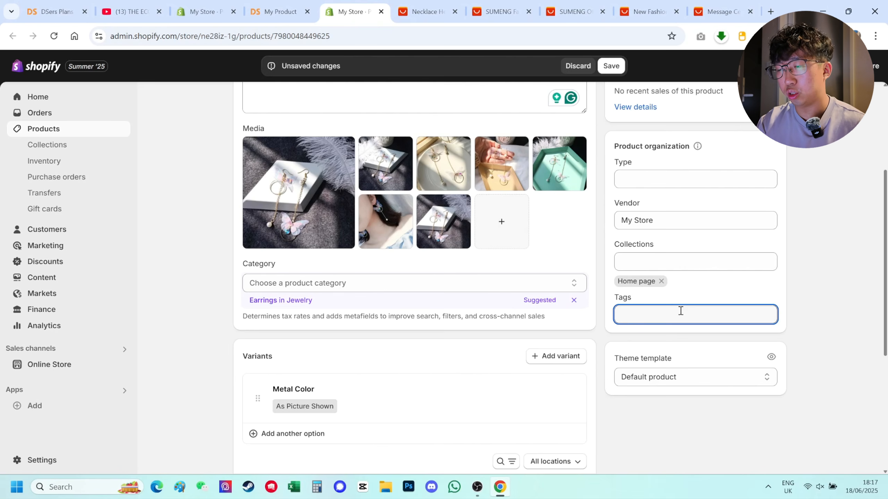
type("Earring")
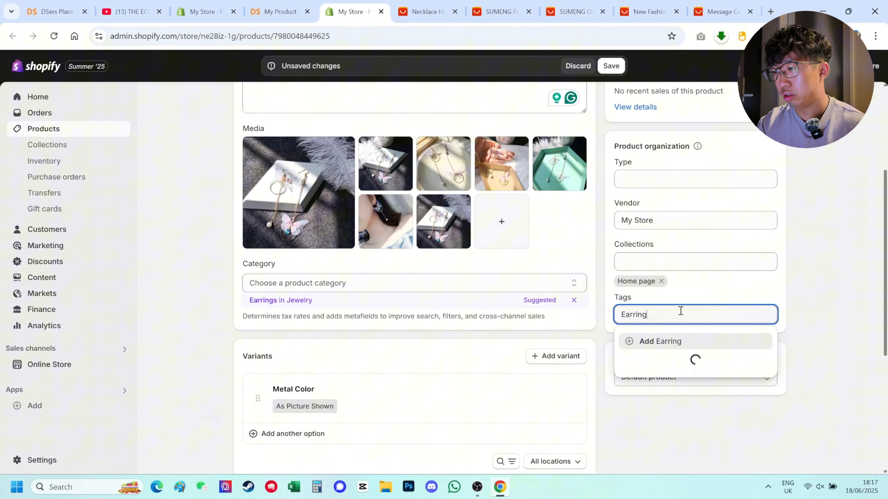
key("Return")
type("s")
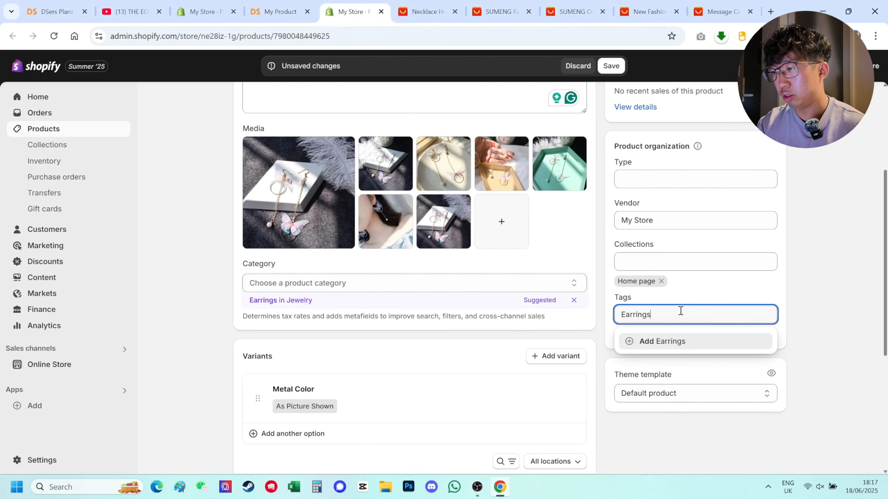
key("Return")
type("Jewelry")
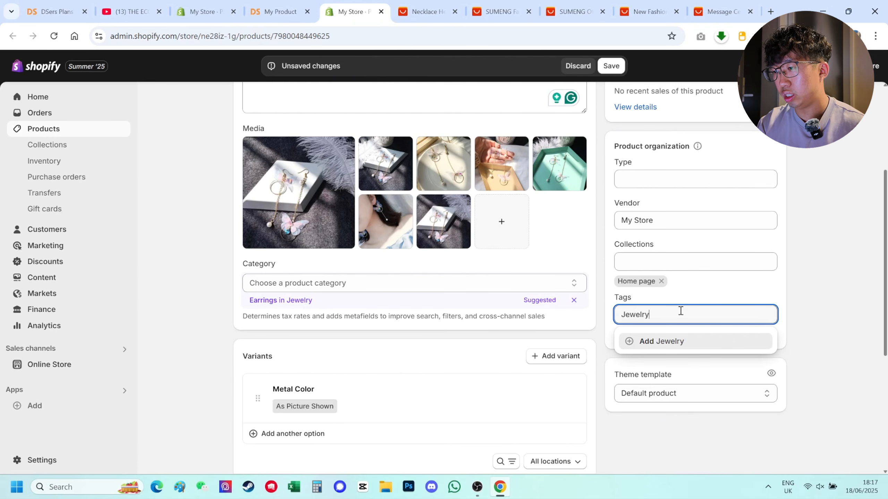
key("Return")
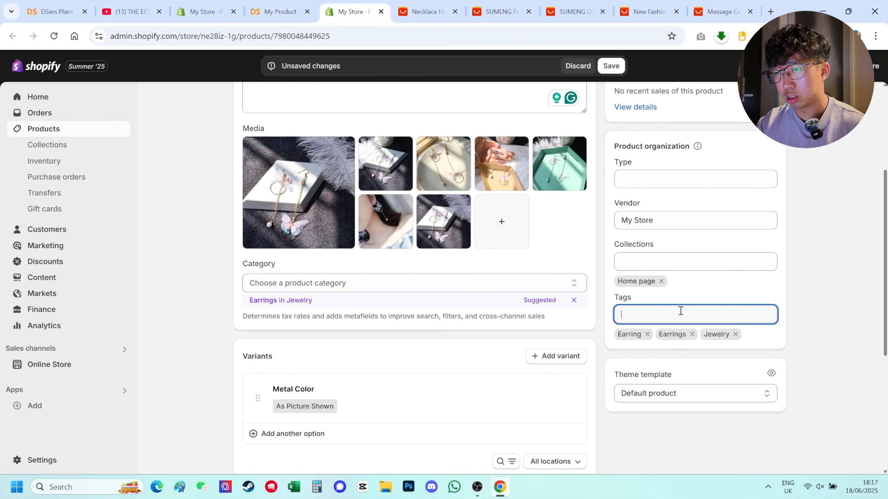
Step: Add the tags "Butterfly" and "2025 June" to the earrings product
type("Gold")
key("Return")
type("Butter")
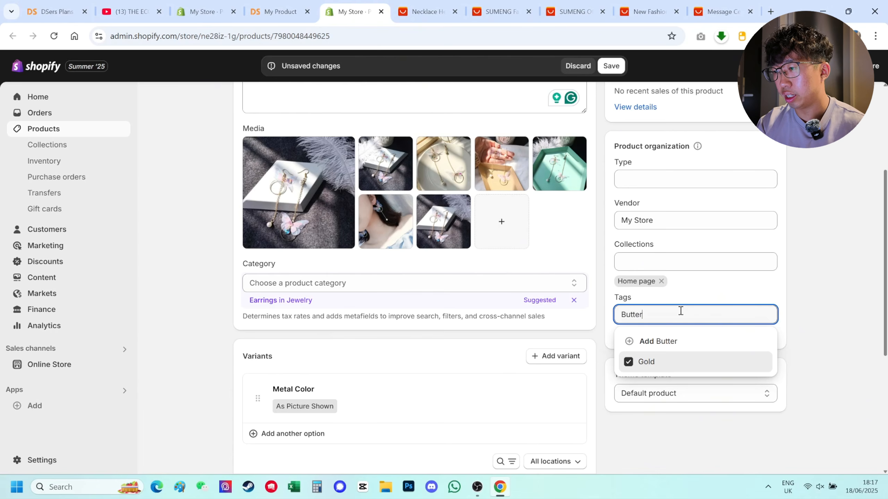
type("fly")
key("Return")
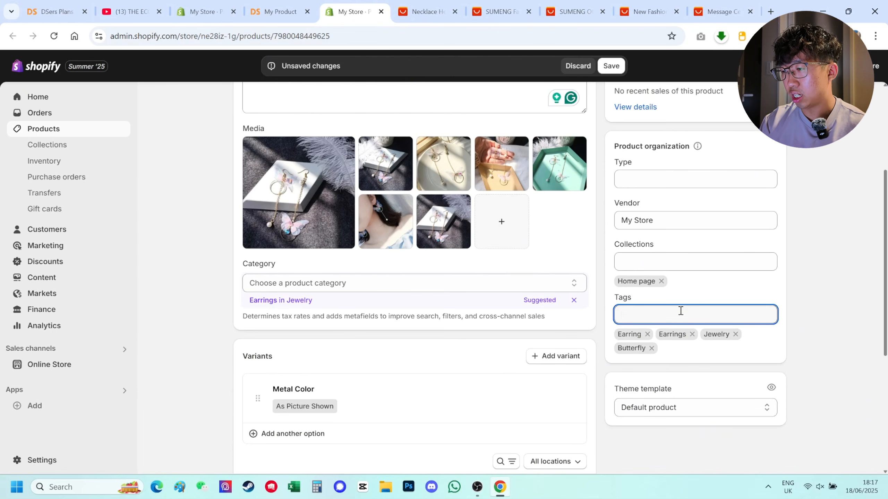
type("2025 Jun")
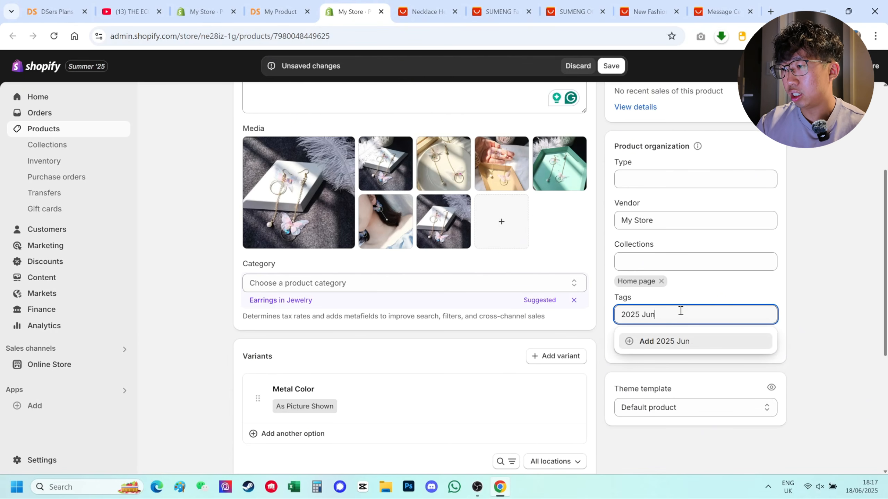
type("e")
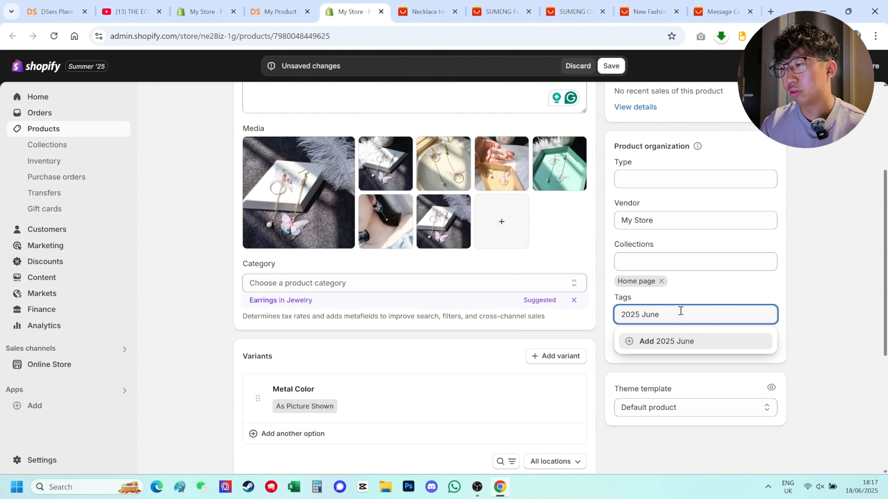
key("Return")
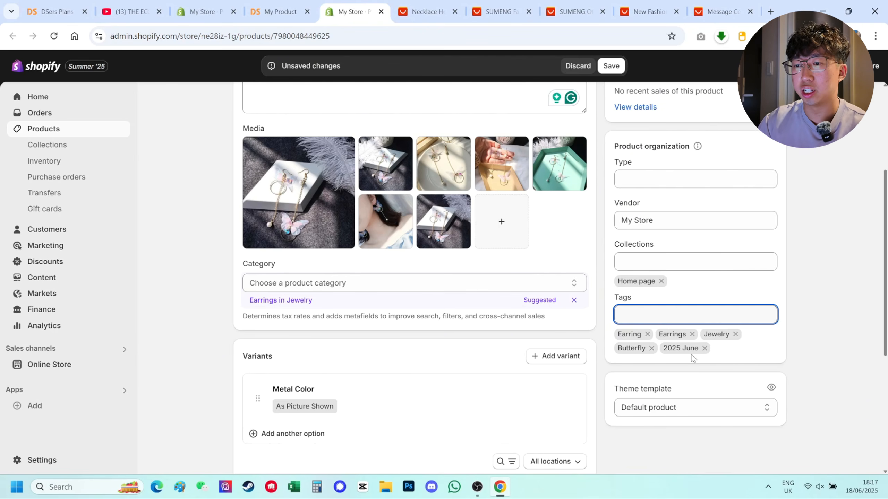
Step: Delete the Metal Color variant option from the earrings, save the product and accept the variant deletion
scroll(355, 345, "down", 1)
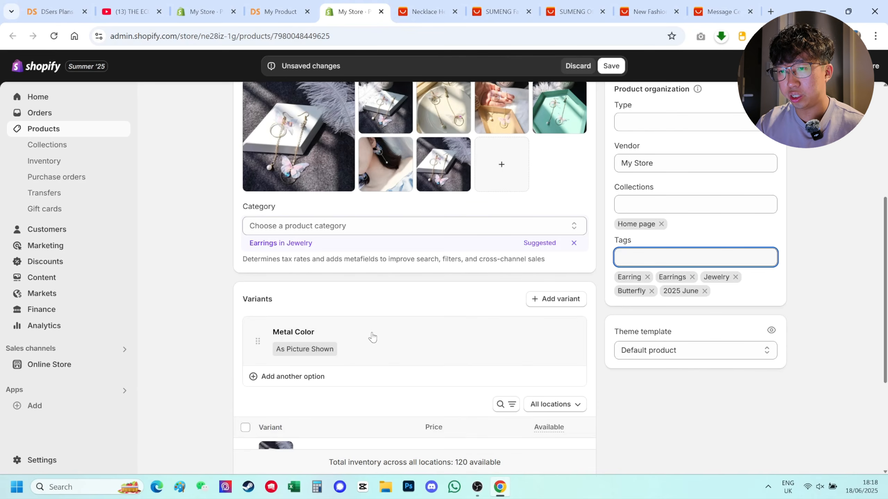
left_click(402, 341)
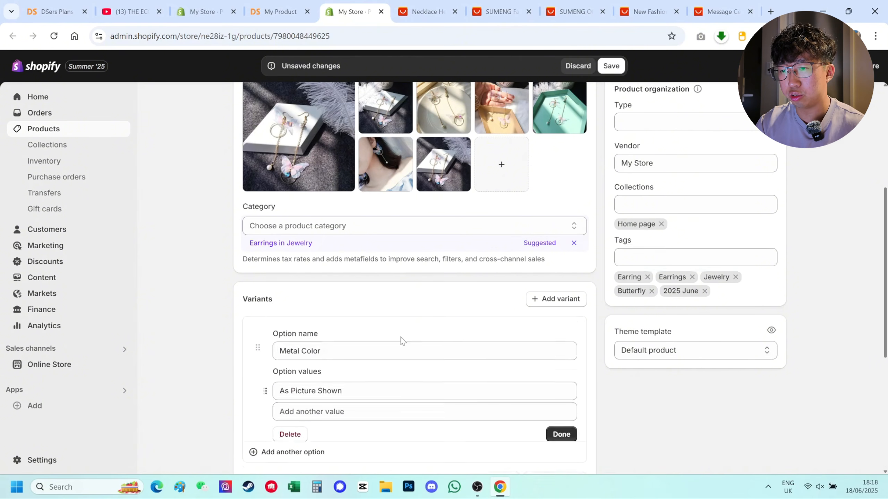
scroll(299, 333, "down", 2)
left_click(299, 321)
scroll(464, 321, "up", 7)
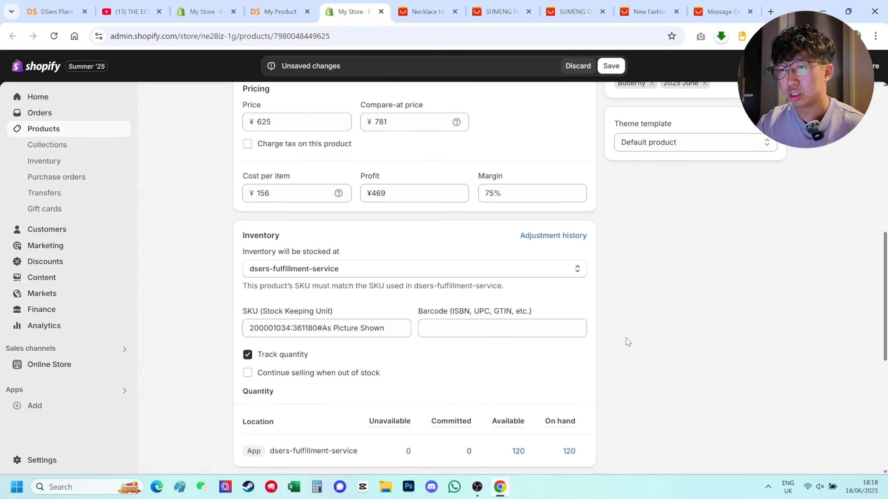
scroll(635, 360, "up", 6)
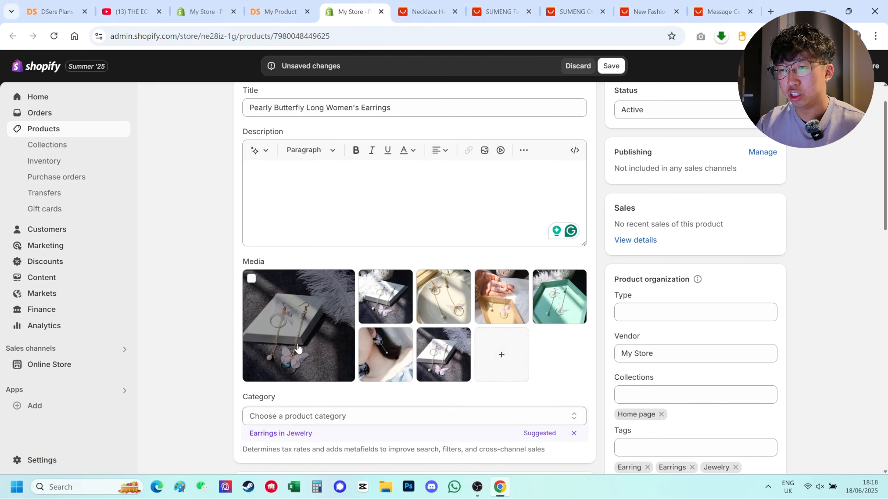
left_click(611, 66)
left_click(591, 294)
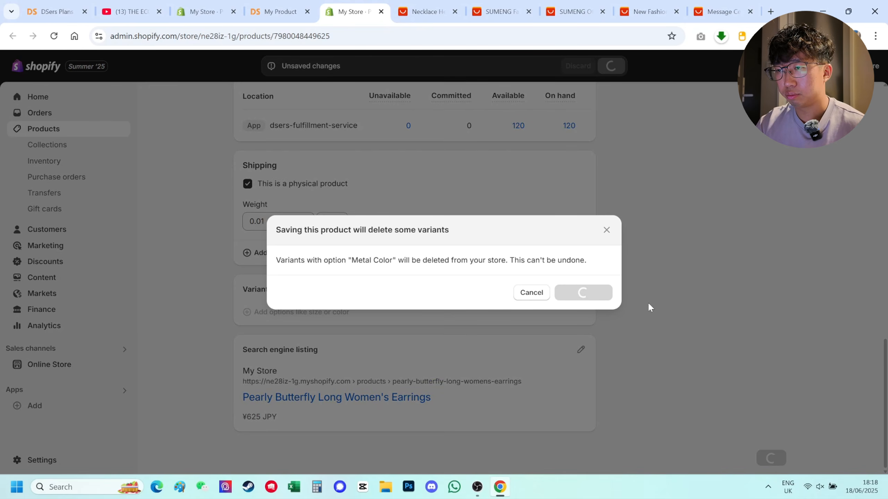
Step: Set the product type to "Earring", copy that word for reuse, and save the product
scroll(639, 276, "up", 9)
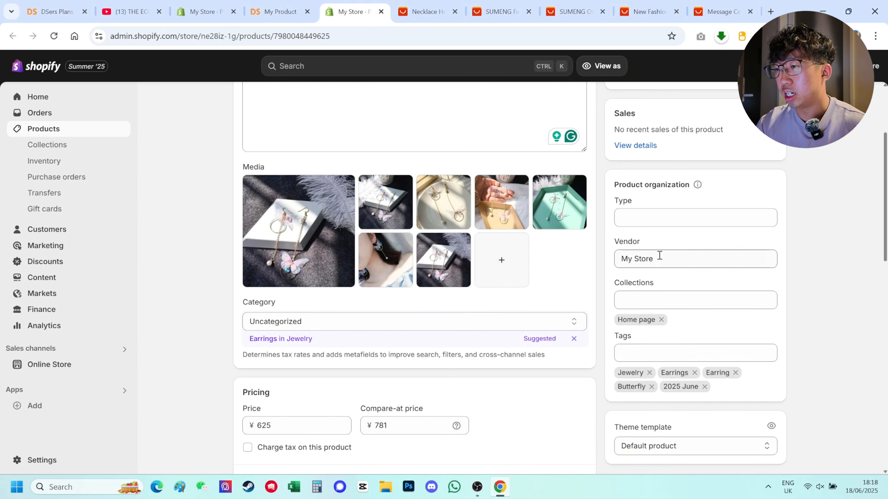
left_click(653, 217)
type("J")
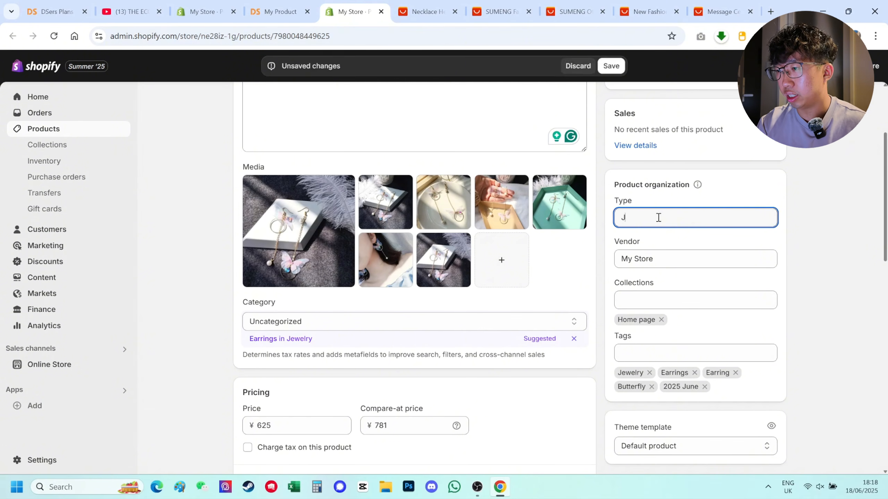
key("BackSpace")
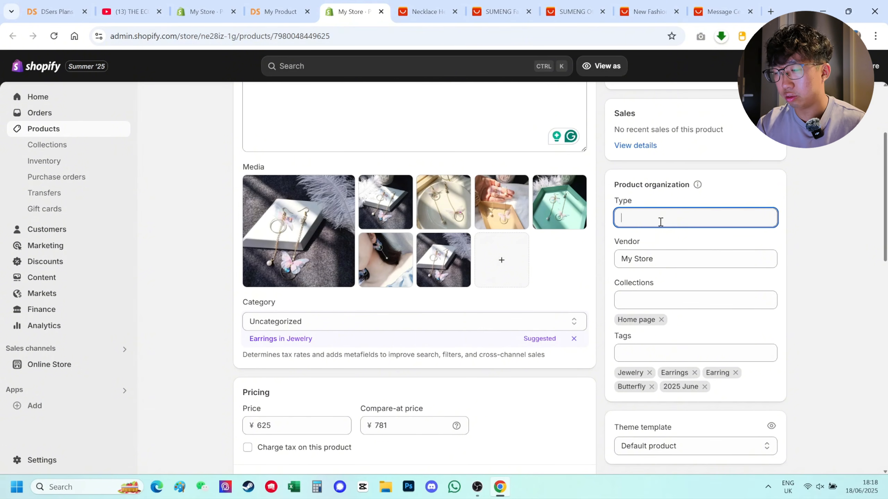
type("Earring")
double_click(660, 222)
key("ctrl+c")
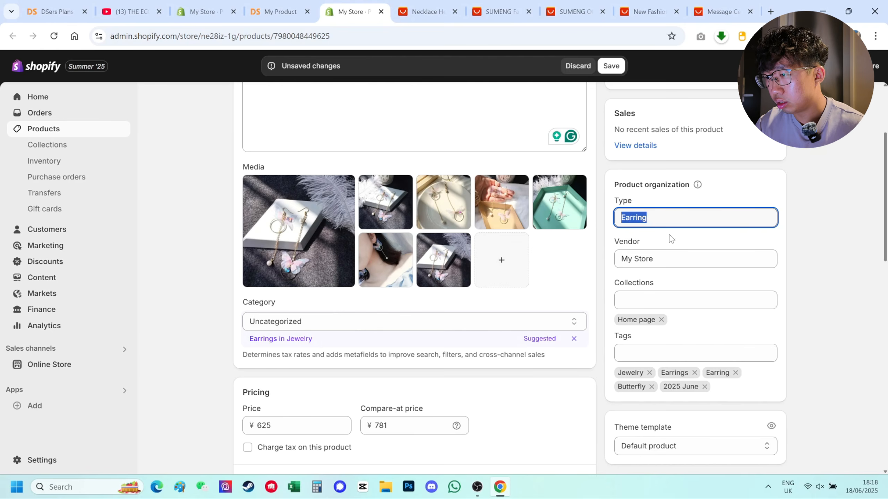
key("ctrl+s")
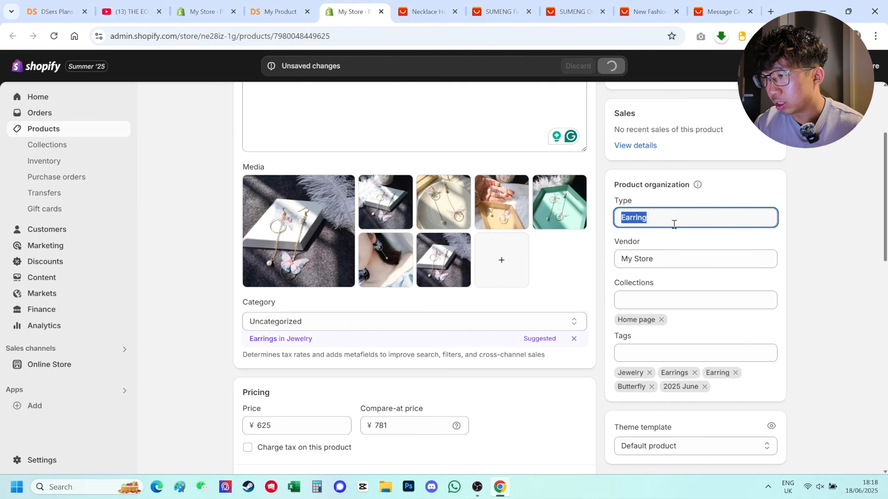
Step: Replace the vendor with a new vendor named "Earring" and save the product
left_click(666, 259)
key("ctrl+a")
key("ctrl+v")
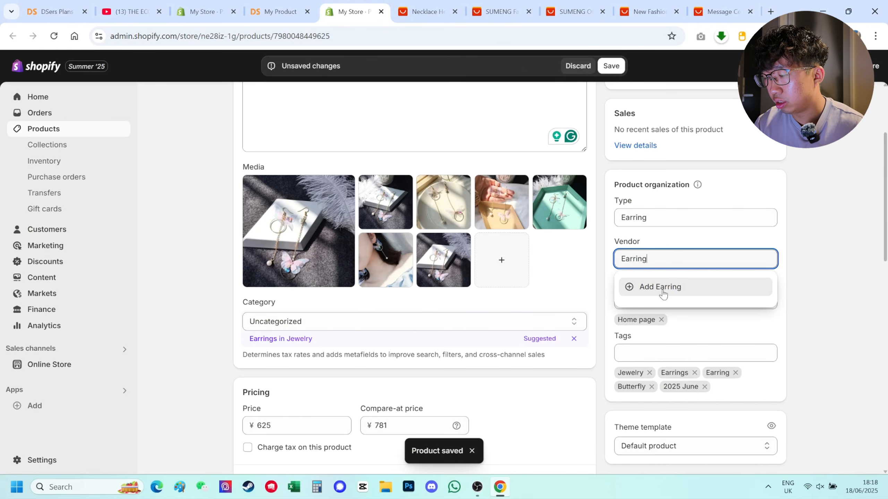
left_click(666, 287)
left_click(823, 263)
key("ctrl+s")
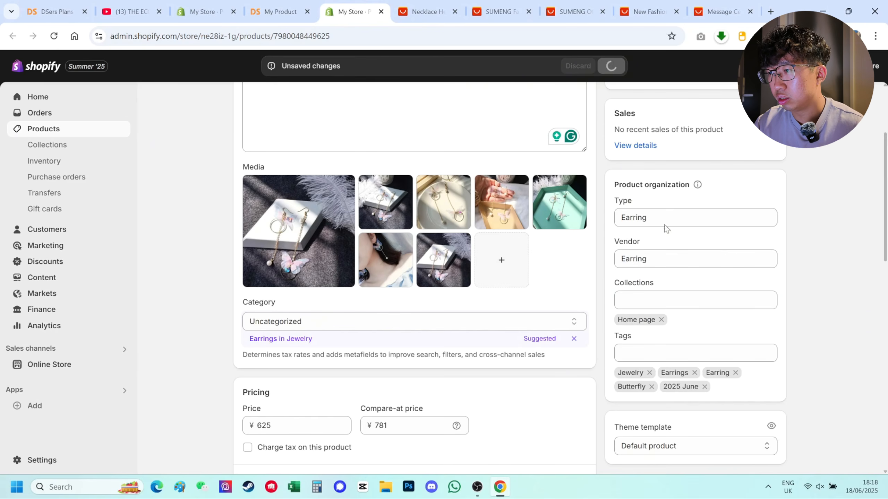
Step: Open the earrings' search engine listing for editing and review its page title, meta description and URL handle
scroll(688, 265, "down", 10)
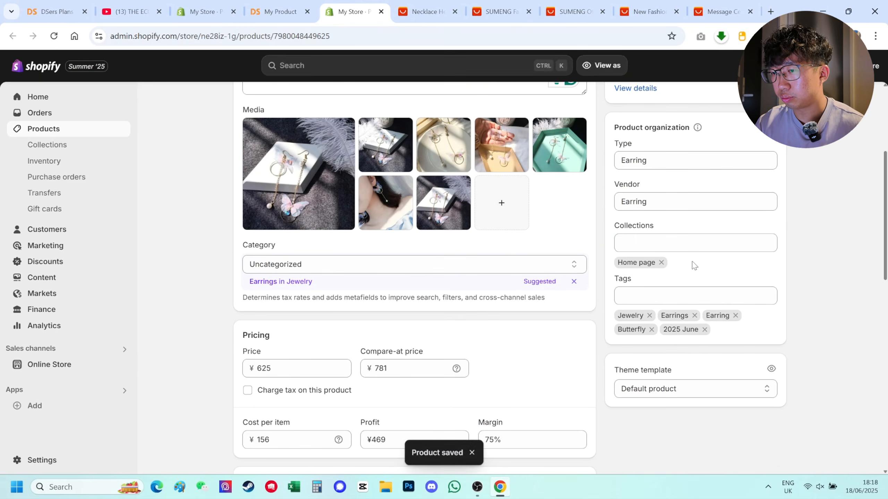
scroll(694, 263, "down", 6)
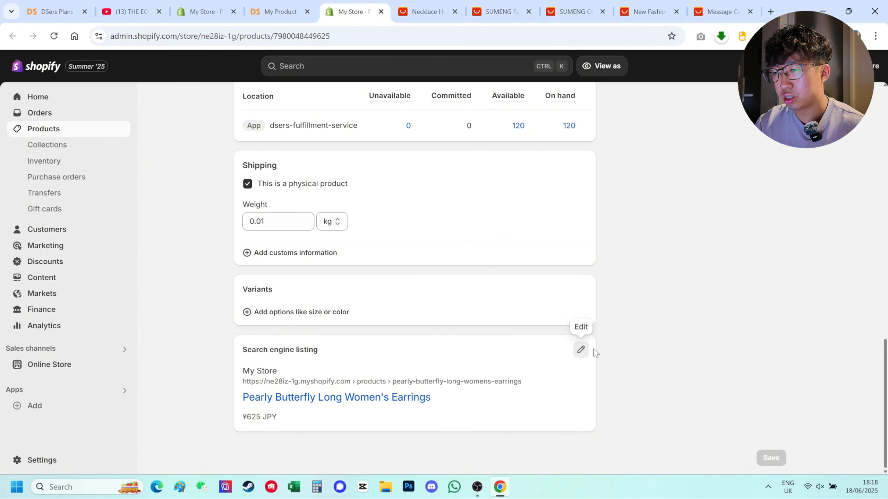
left_click(581, 350)
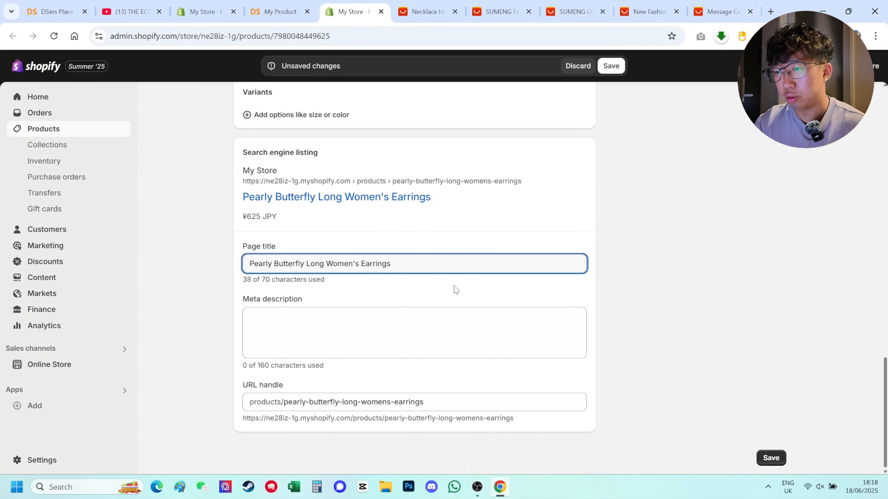
left_click(466, 399)
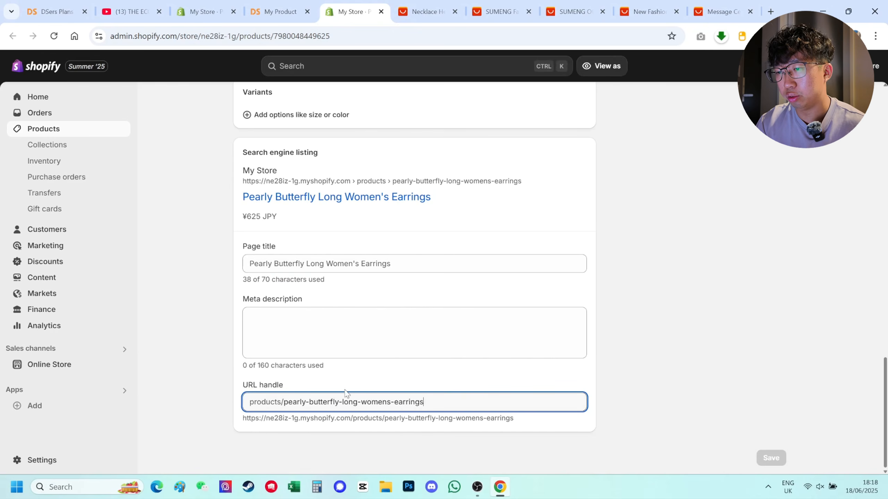
scroll(558, 397, "up", 8)
scroll(613, 313, "down", 8)
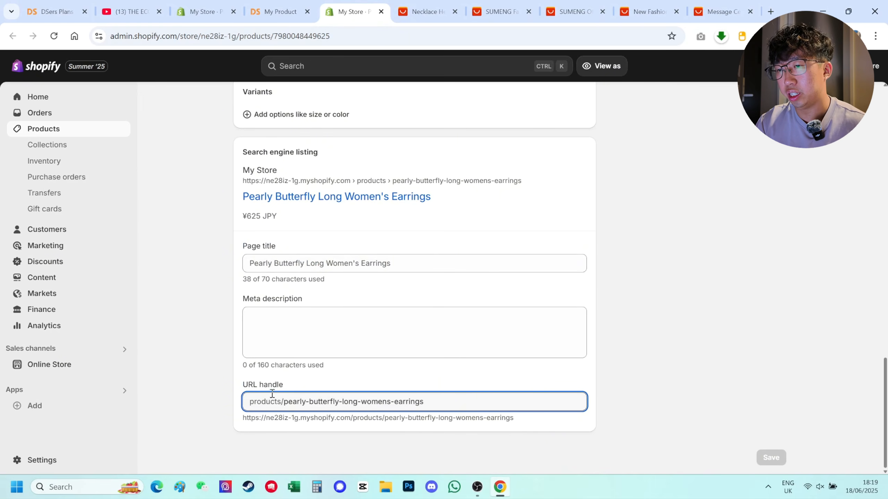
scroll(699, 305, "up", 15)
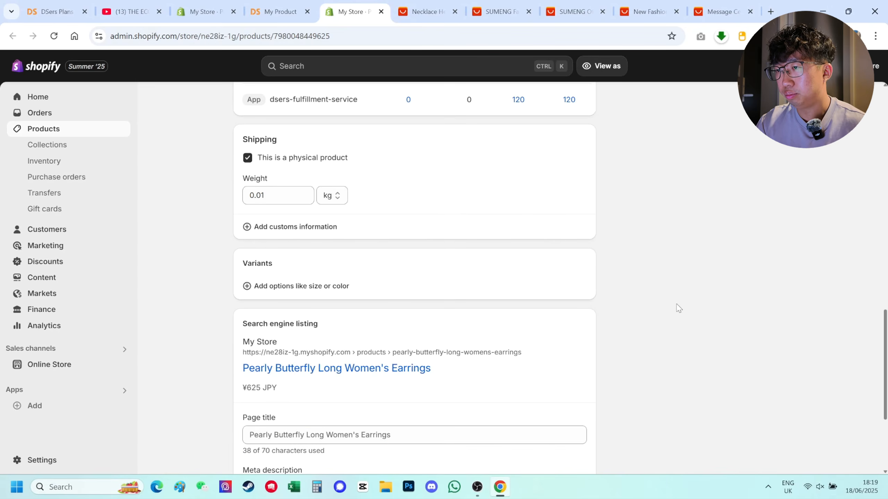
Step: Switch to DSers, open the supplier mapping of the Pearly Butterfly earrings and read its mapping notice
left_click(280, 11)
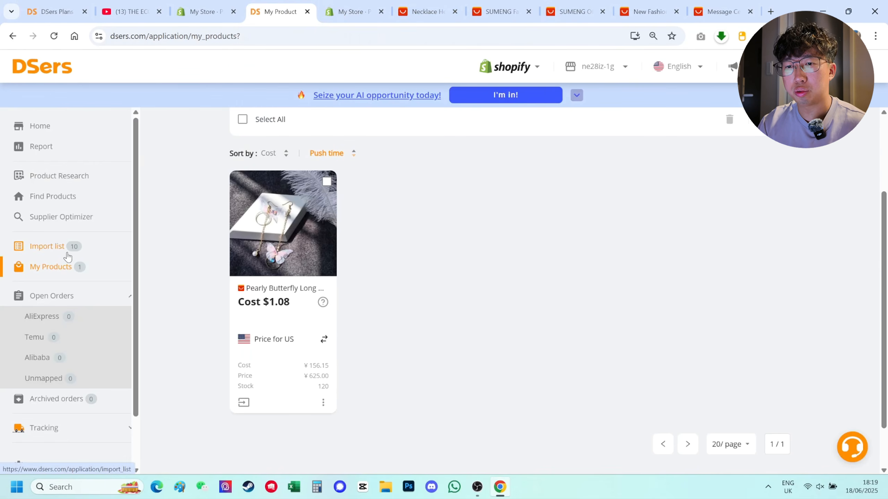
mouse_move(265, 279)
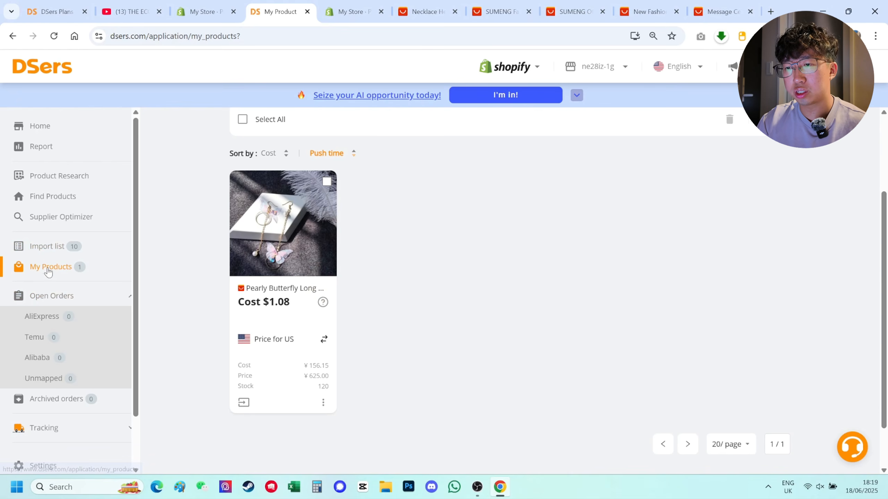
left_click(318, 277)
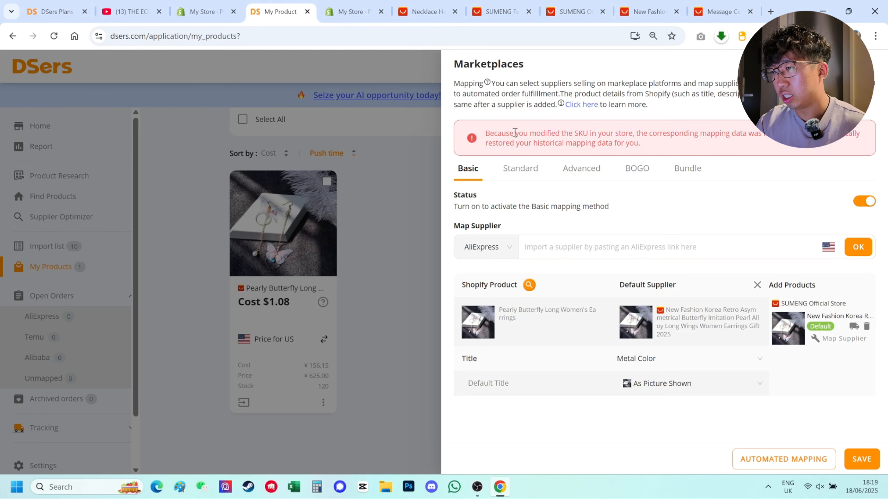
left_click_drag(476, 124, 683, 141)
left_click(689, 149)
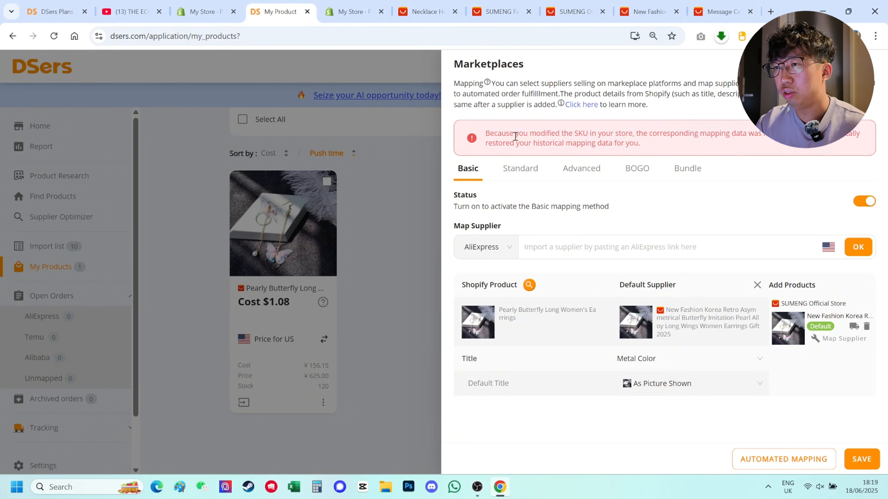
Step: Search AliExpress by image using the second photo from the butterfly earrings' product page, and return to the supplier mapping in DSers
left_click(500, 11)
left_click(575, 12)
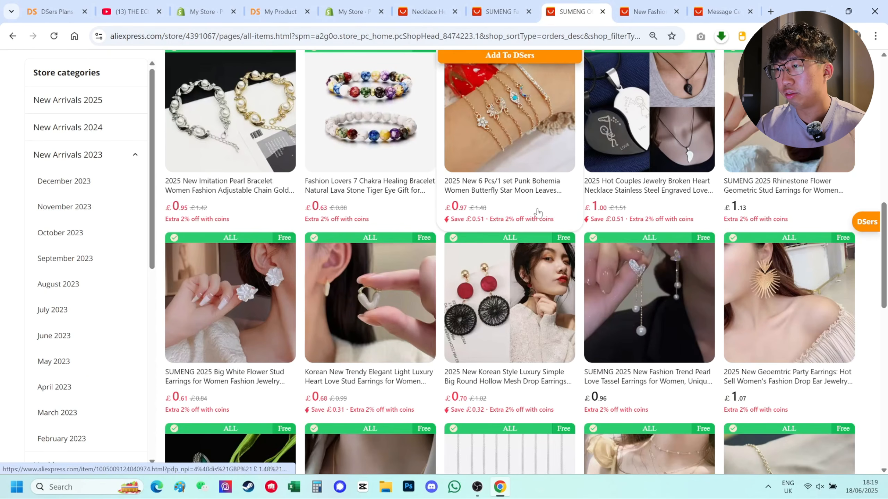
left_click(648, 12)
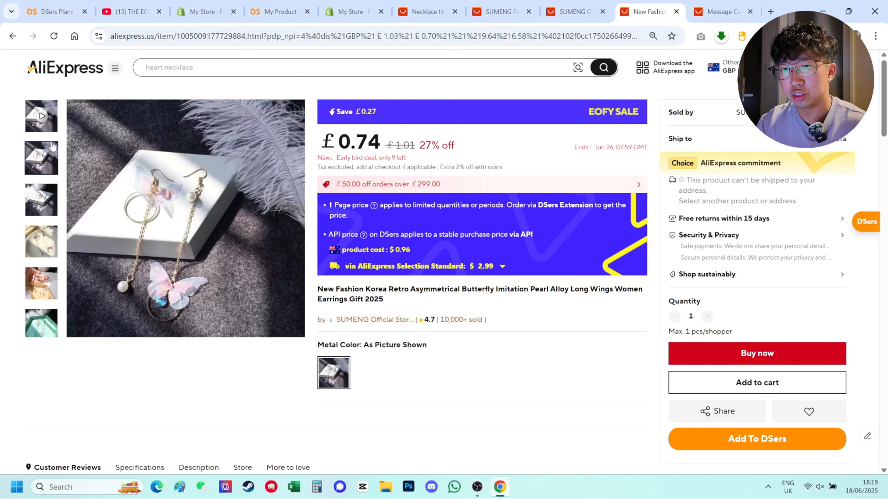
right_click(38, 155)
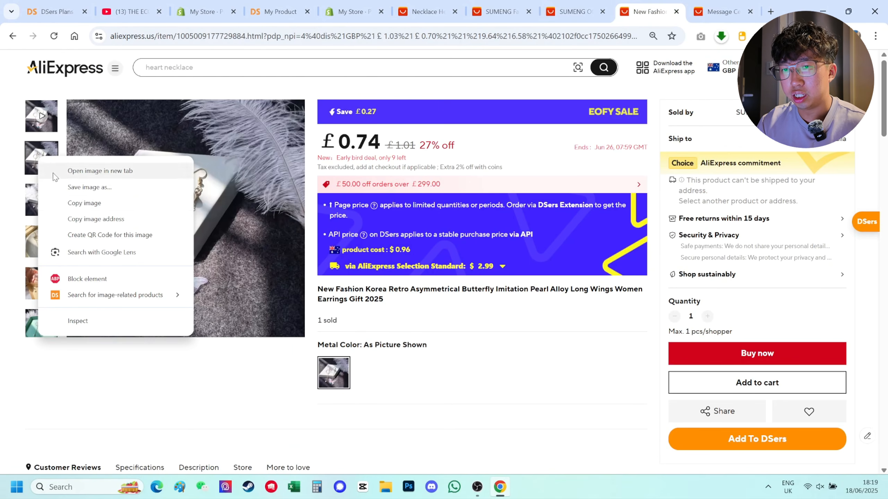
left_click(81, 204)
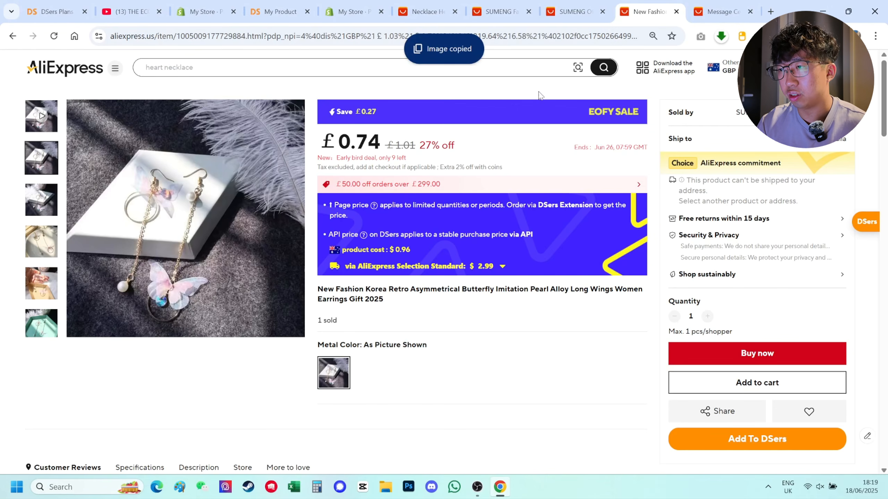
left_click(578, 67)
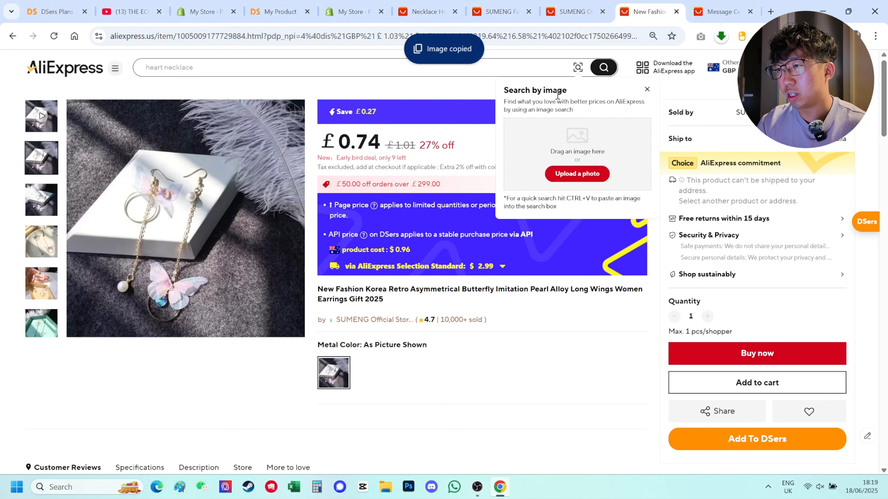
key("ctrl+v")
left_click(546, 233)
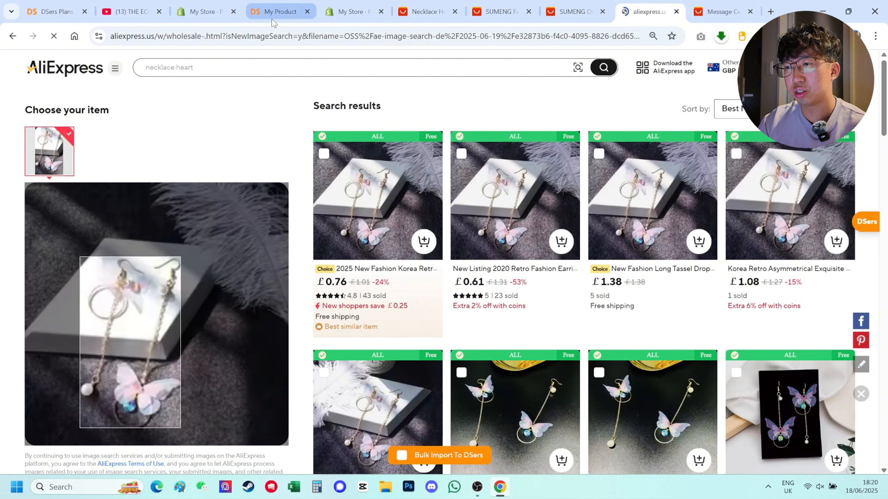
mouse_move(322, 137)
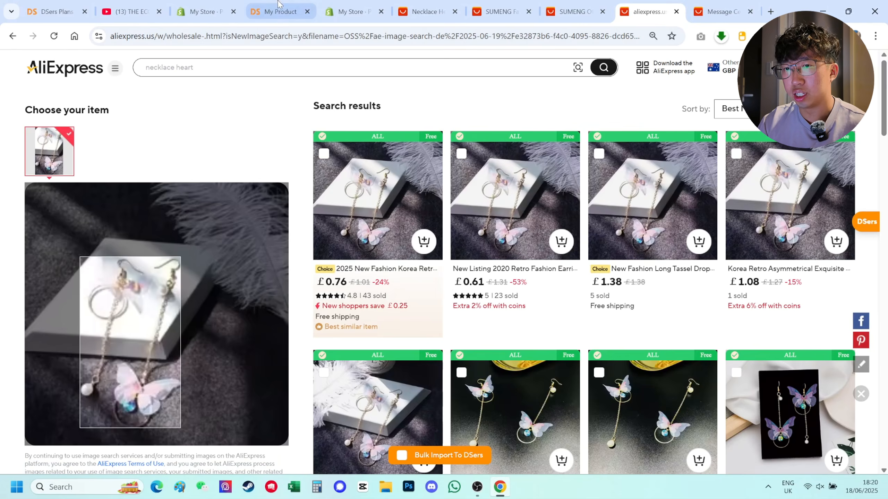
left_click(280, 11)
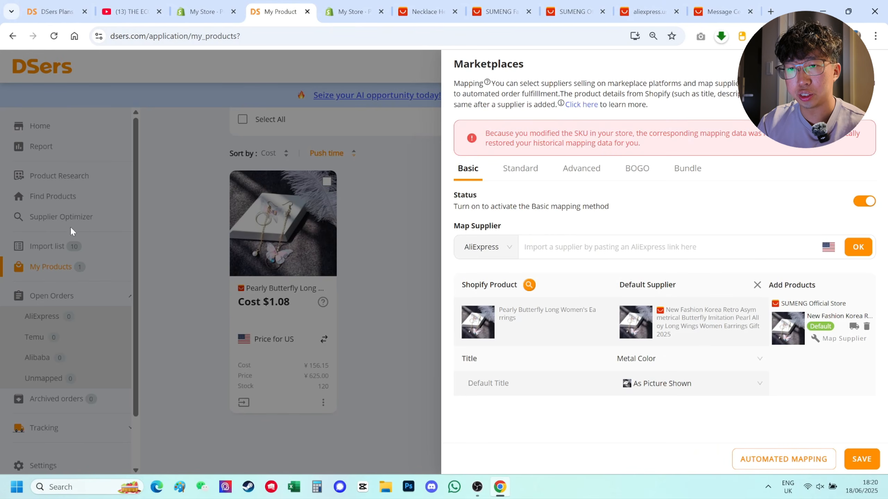
Step: Switch to the AliExpress image search results and open the "New Listing 2020 Retro Fashion Earrings" listing
left_click(647, 12)
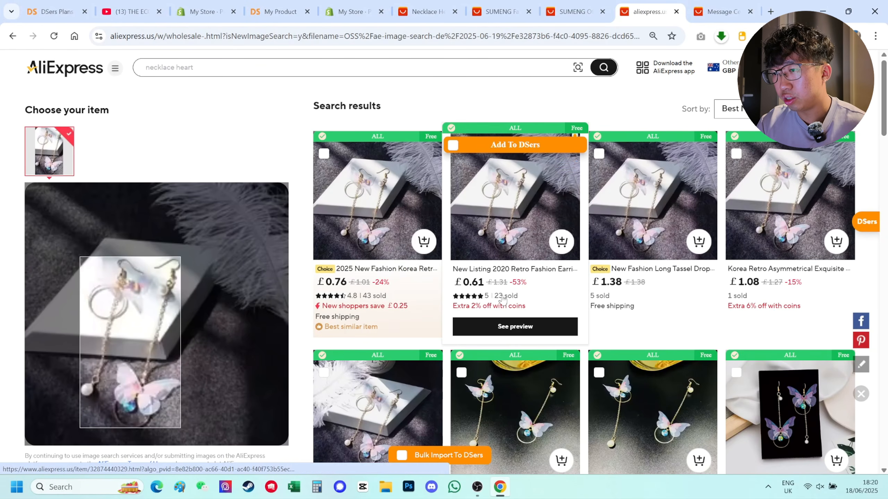
left_click(498, 275)
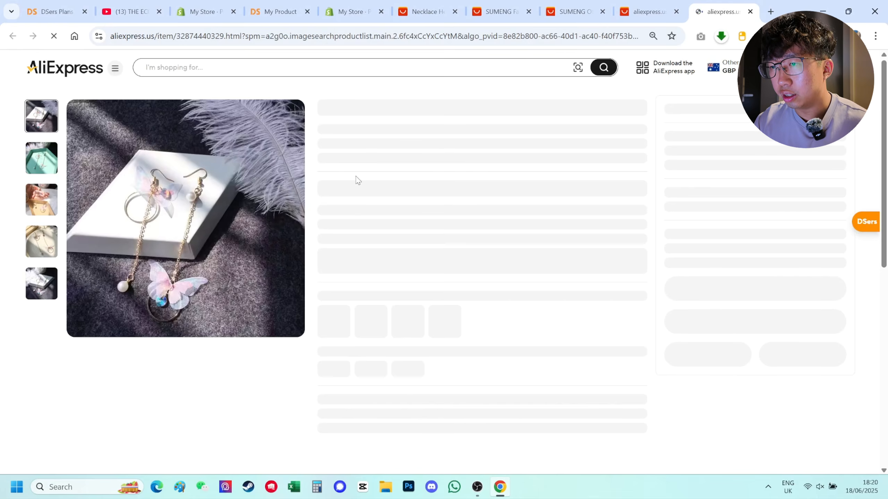
mouse_move(363, 184)
left_mouse_down()
mouse_move(392, 182)
mouse_move(382, 183)
left_mouse_up()
left_click(379, 183)
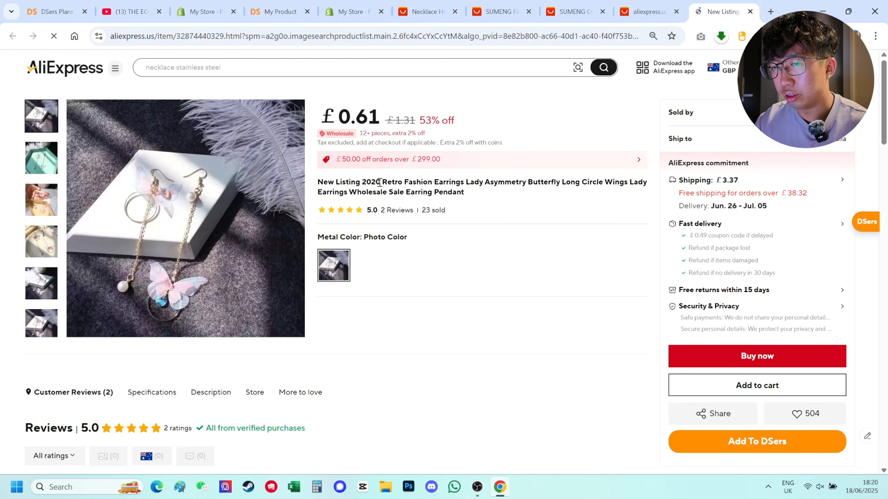
Step: Go back to the image search results and browse them for other suppliers of the butterfly earrings
left_click(634, 16)
scroll(649, 119, "down", 5)
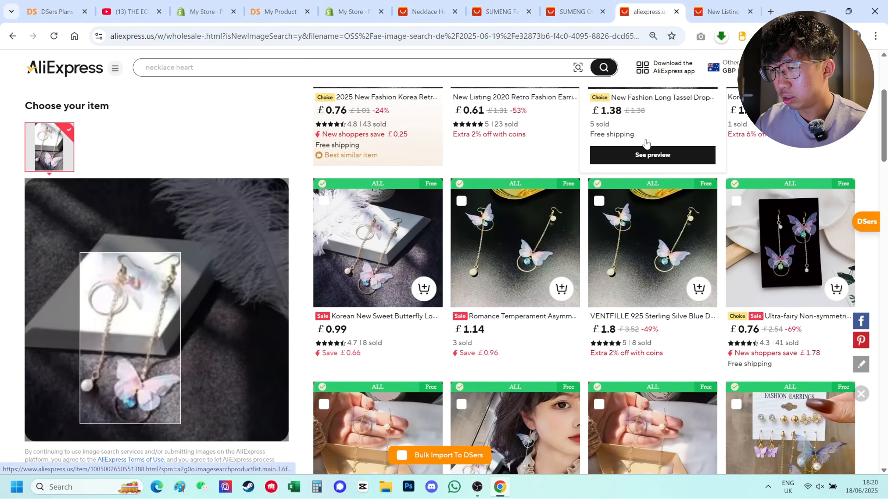
scroll(646, 147, "down", 8)
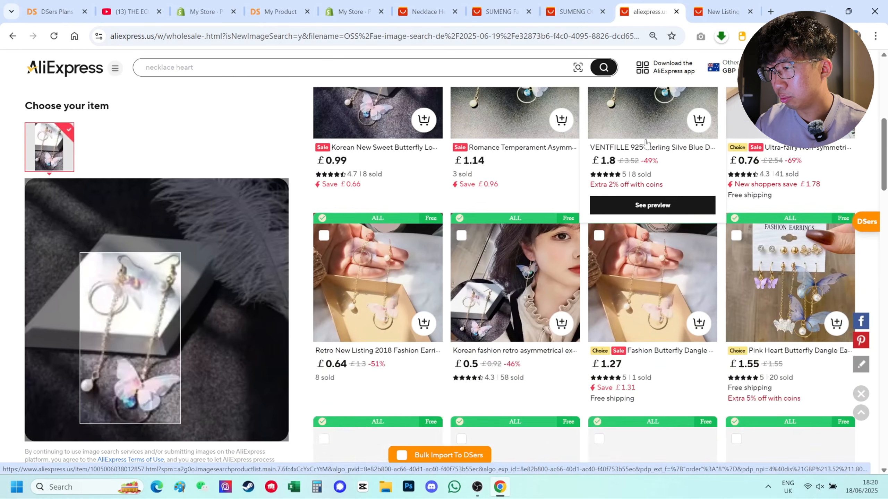
scroll(646, 176, "down", 6)
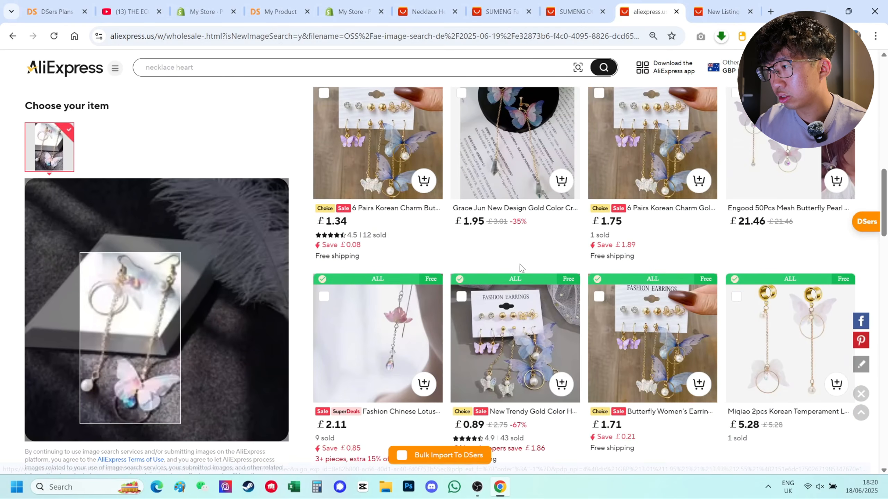
scroll(524, 247, "up", 11)
scroll(523, 248, "up", 5)
Step: Return to the New Listing 2020 earrings page and check its seller's store page for ratings and followers
left_click(720, 11)
left_click(587, 39)
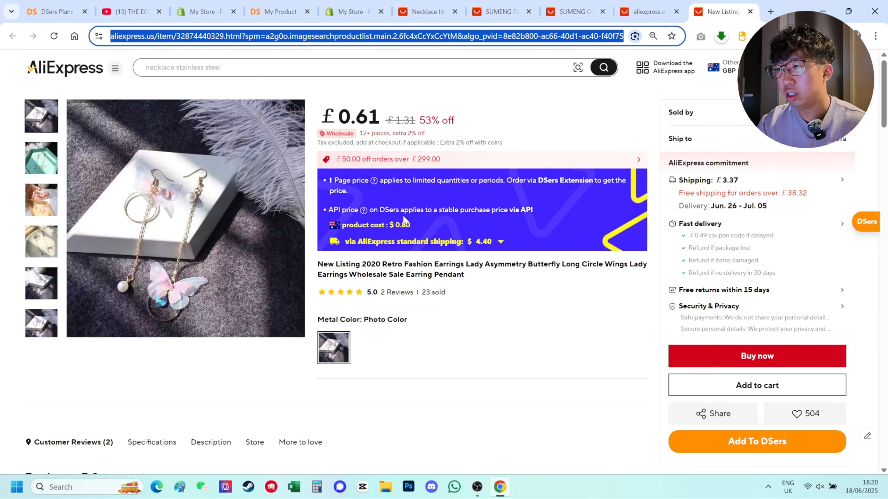
left_click(797, 112)
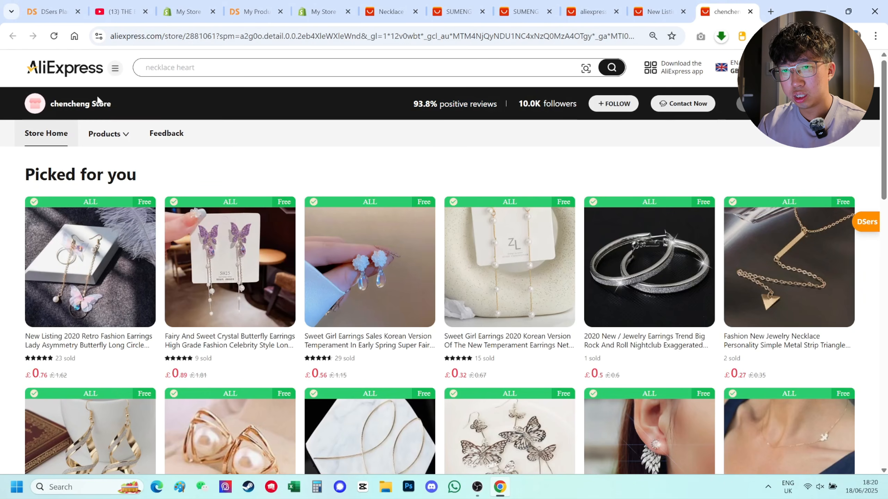
mouse_move(50, 112)
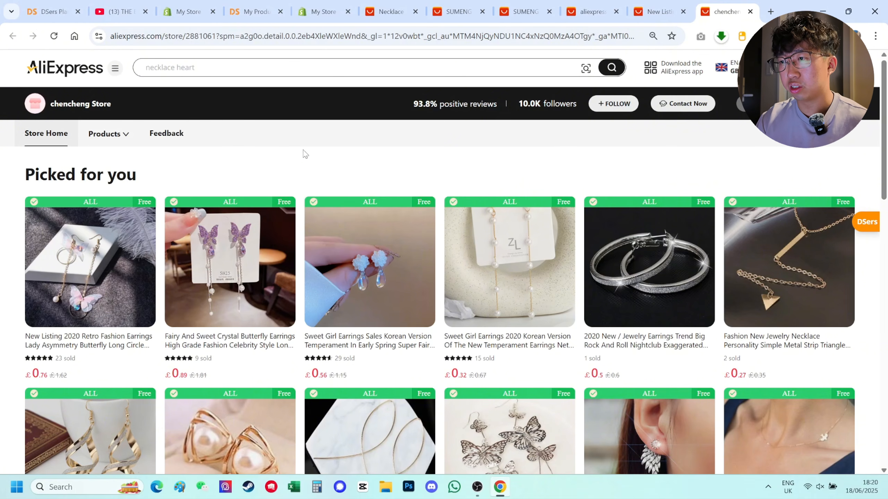
key("ctrl+w")
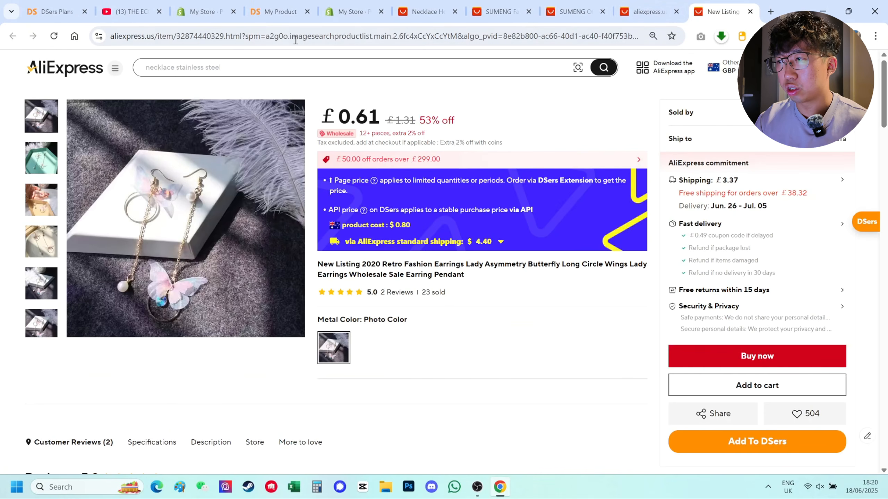
Step: Copy the earrings listing's link, try to add it as an AliExpress supplier in the DSers mapping, and read the response
left_click(421, 39)
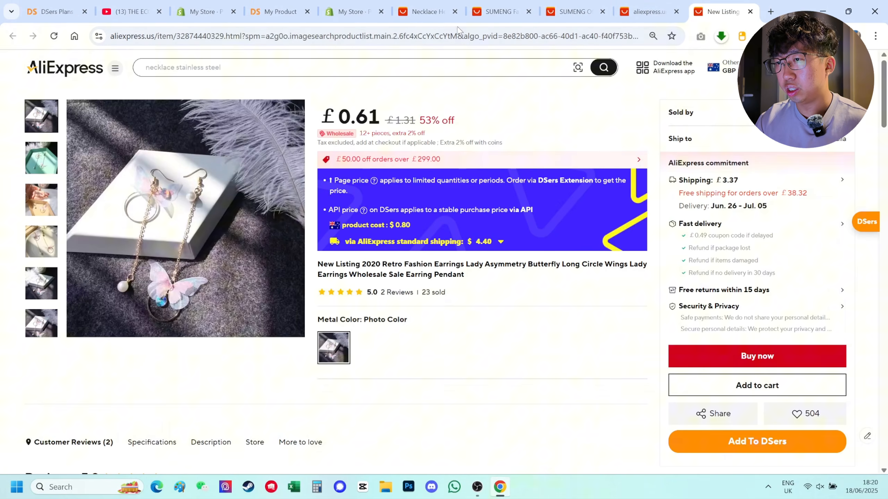
left_click(280, 14)
key("ctrl+v")
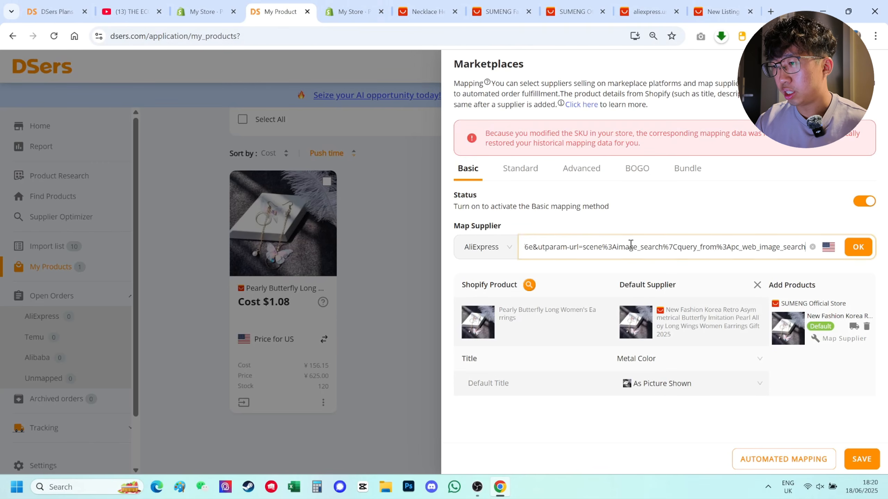
left_click(851, 251)
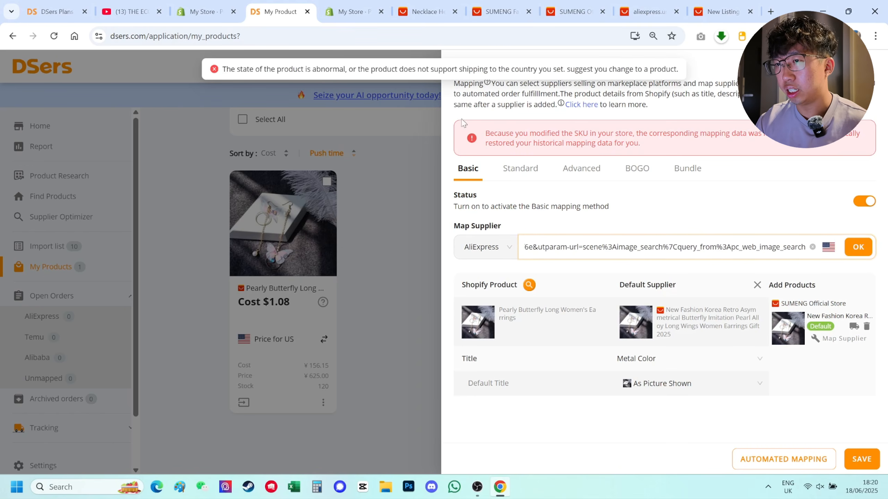
left_click_drag(226, 71, 591, 68)
left_click(591, 68)
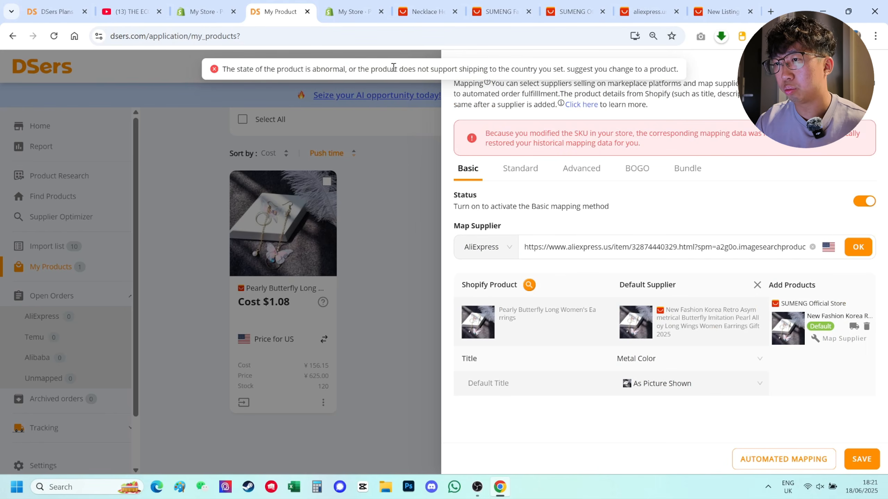
Step: Set the product synchronization destination to United Kingdom, save it, and add the pasted AliExpress link as a supplier
left_click(829, 252)
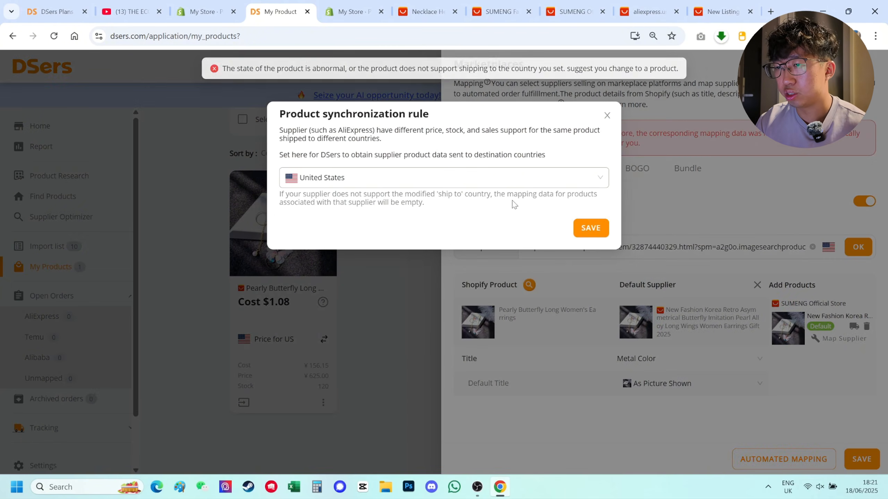
left_click(440, 178)
left_click(360, 206)
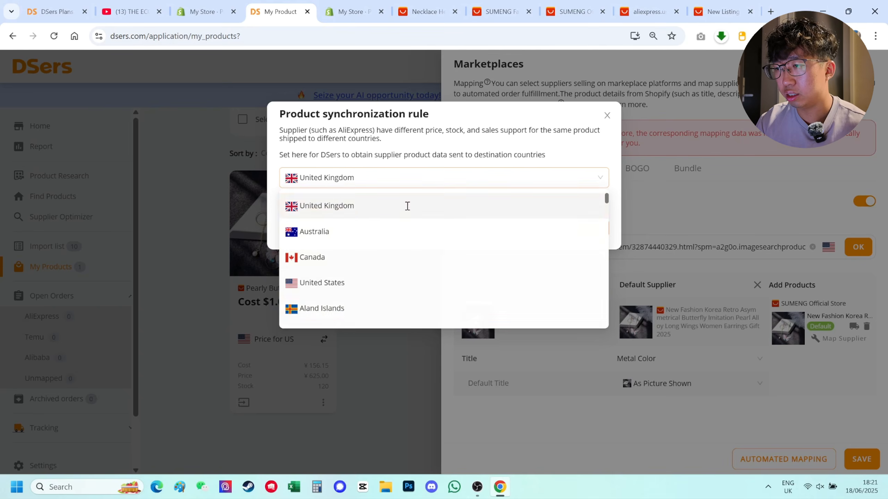
left_click(596, 231)
left_click(860, 252)
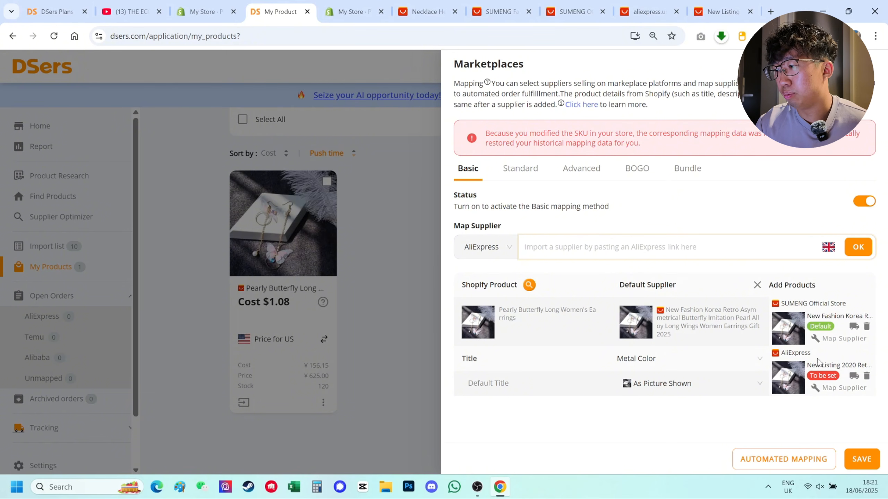
Step: Map the newly added New Listing 2020 supplier as a sub-supplier
left_click(827, 389)
left_click(351, 163)
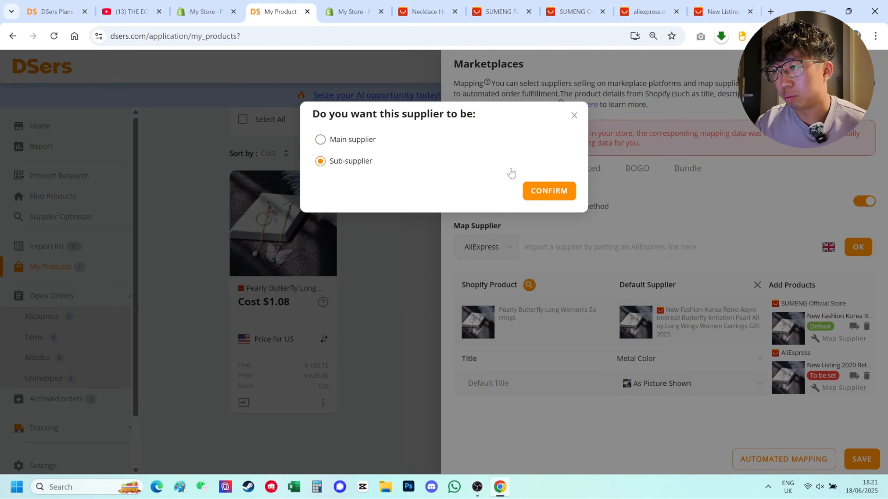
left_click(541, 191)
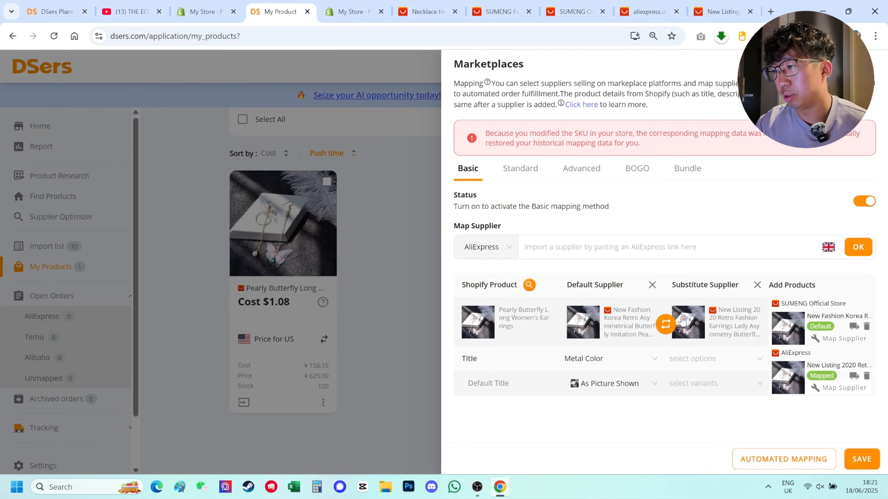
Step: Match the substitute supplier's option to Metal Color and its variant to Photo Color, and save the mapping
left_click(711, 360)
left_click(706, 395)
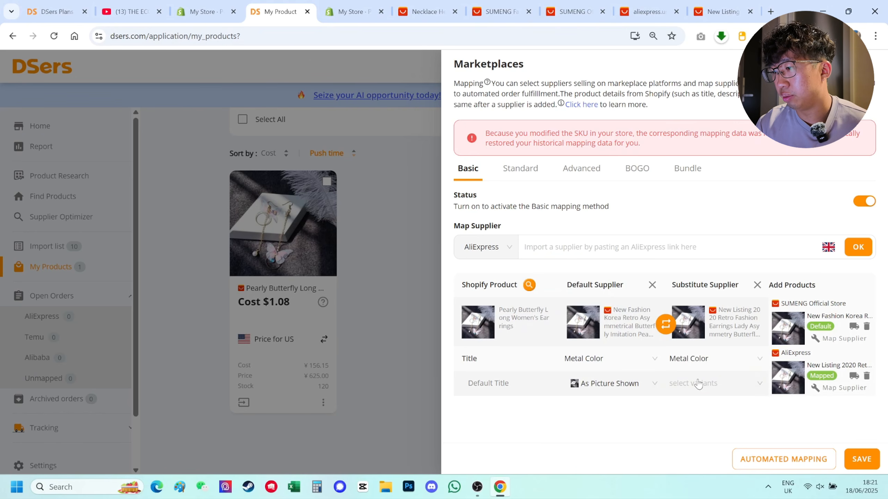
left_click(698, 383)
left_click(689, 416)
left_click(853, 455)
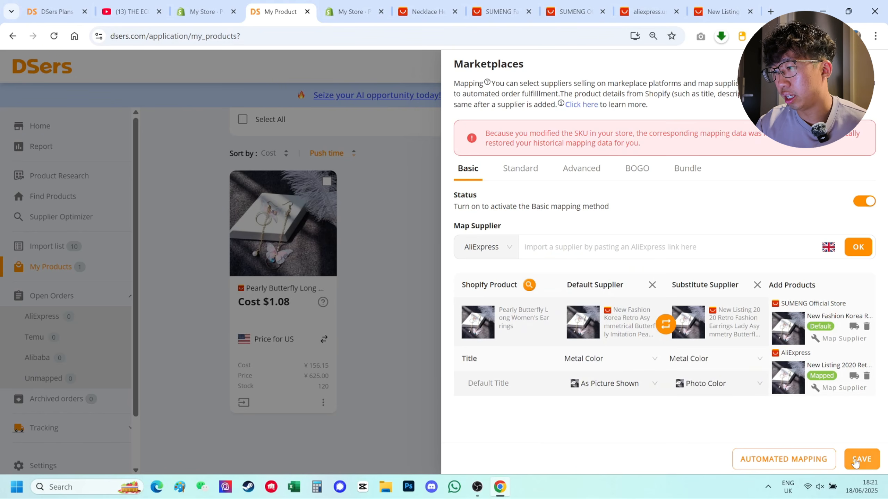
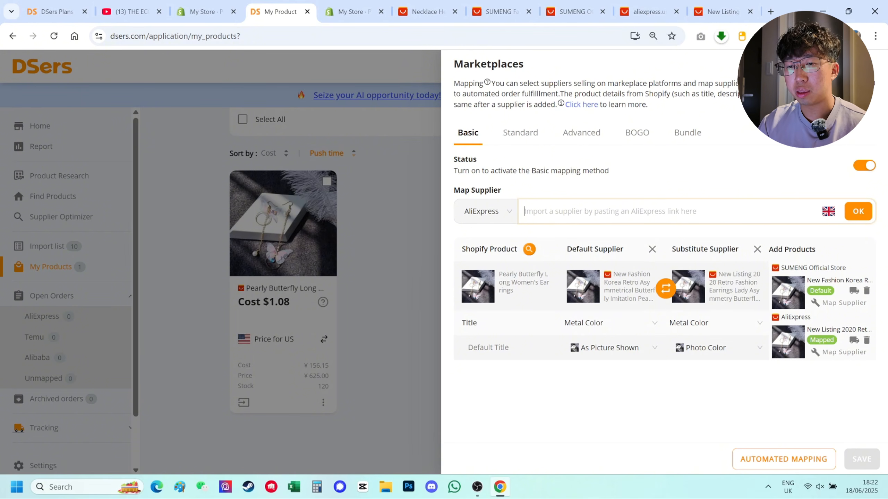
Step: Leave the supplier mapping, view the YouTube channel's DSers videos, and open the AliExpress open orders in DSers
left_click(431, 318)
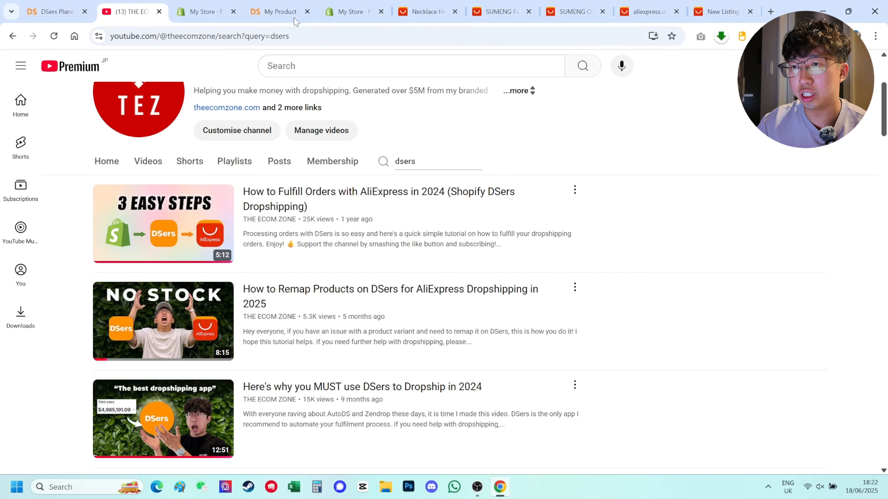
left_click(282, 11)
left_click(42, 325)
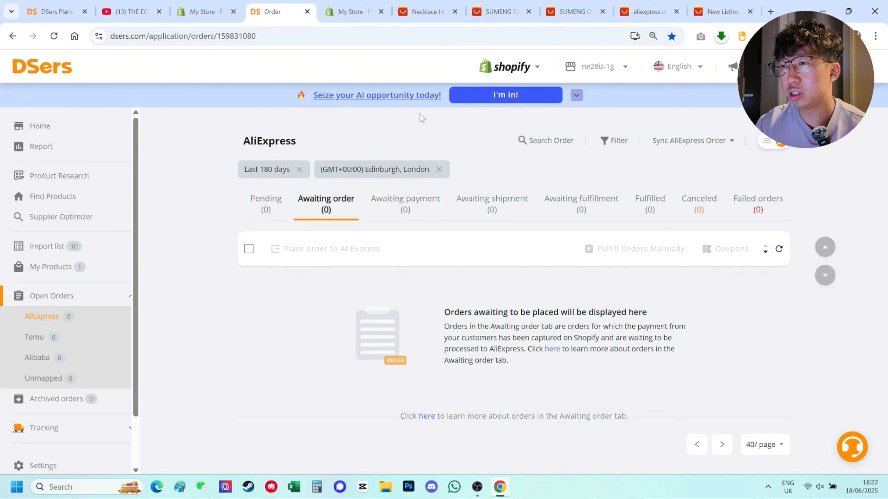
Step: Switch to AliExpress and open the account's order list
left_click(423, 12)
mouse_move(748, 68)
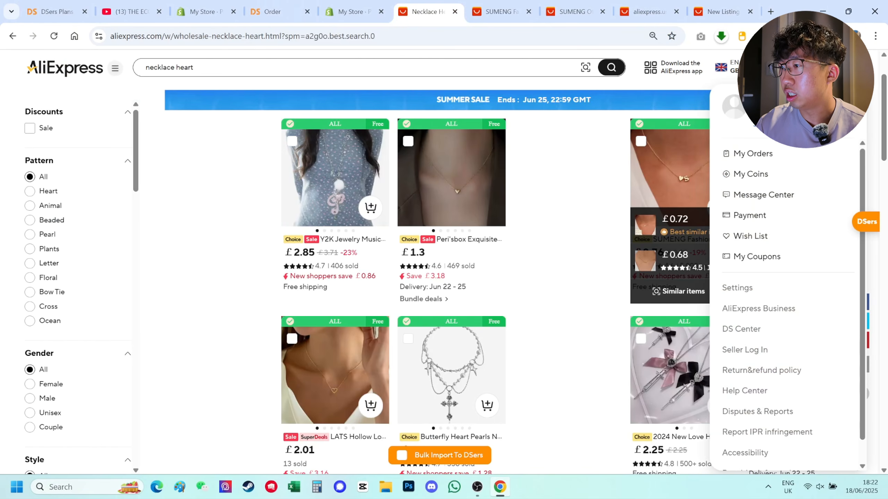
left_click(758, 159)
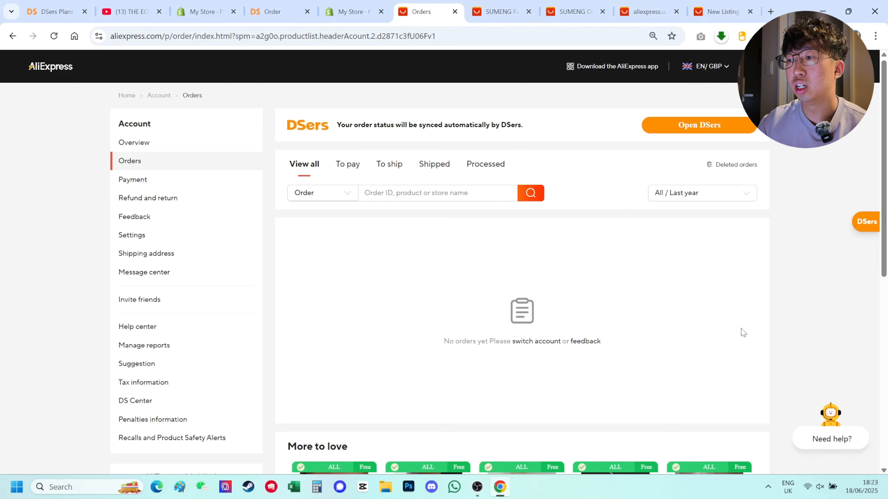
Step: View the awaiting payment and awaiting shipment orders in DSers, and return to the AliExpress order list
left_click(291, 11)
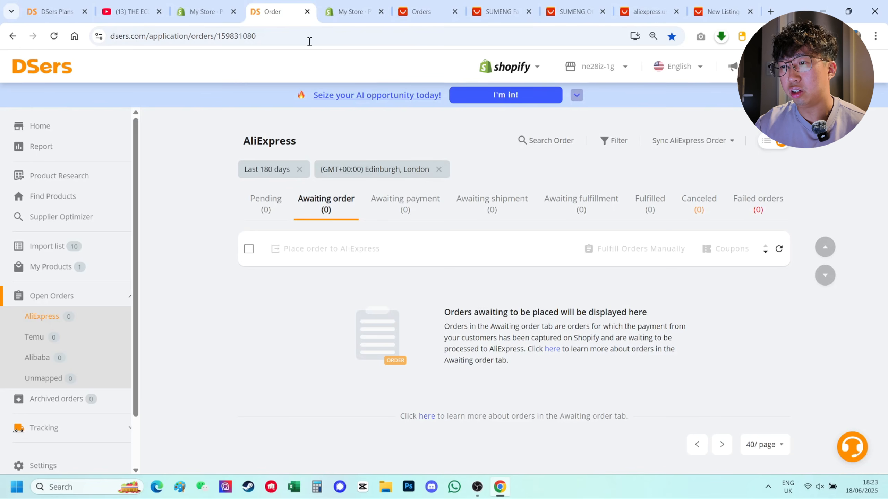
left_click(416, 215)
left_click(483, 218)
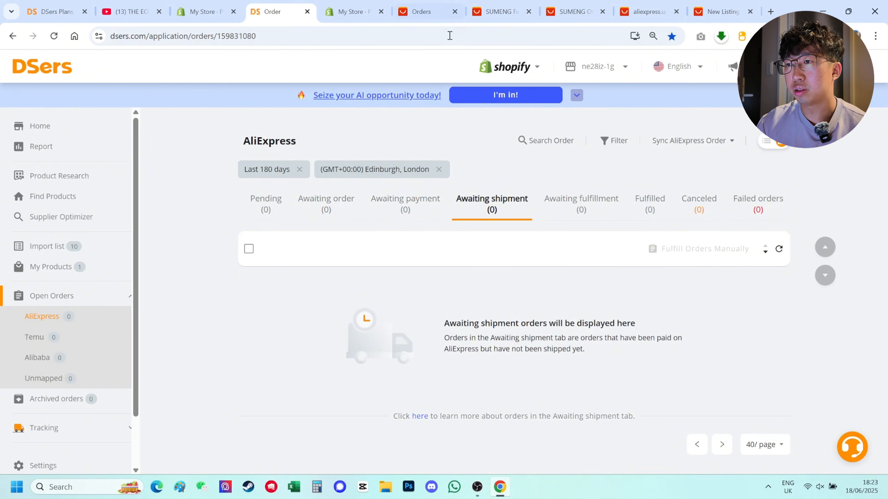
left_click(430, 10)
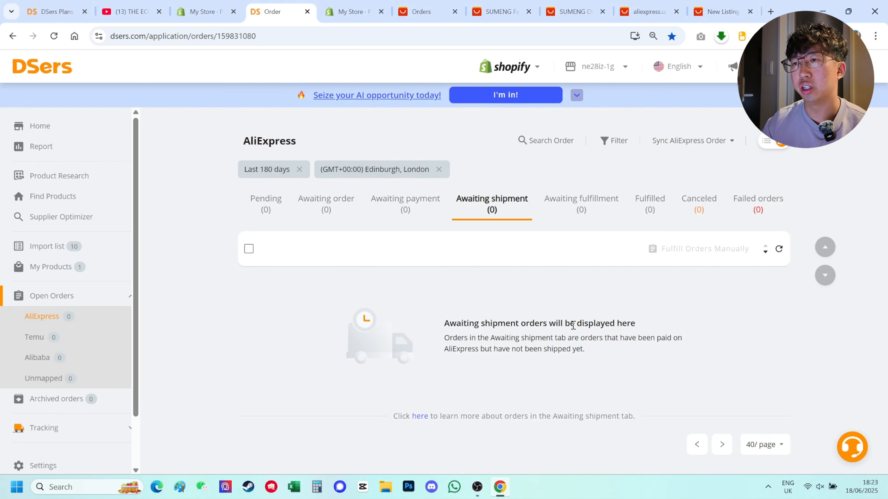
left_click(427, 10)
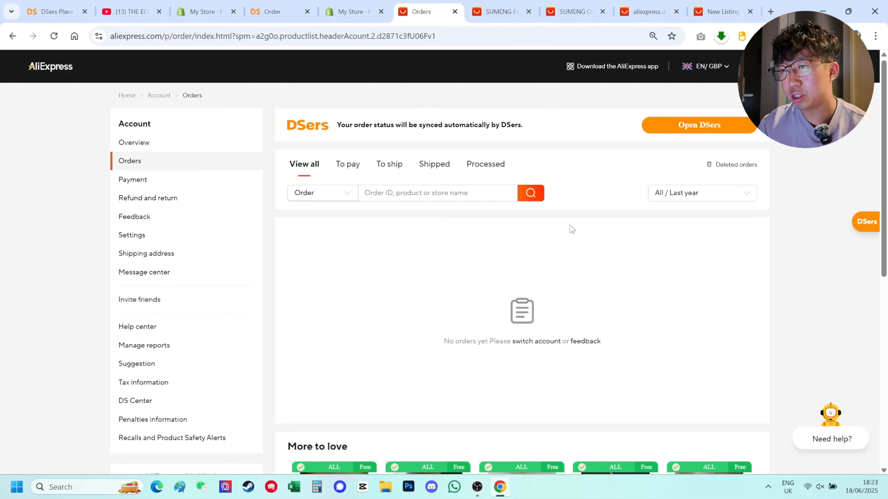
Step: Switch back to DSers and view the awaiting fulfillment and fulfilled AliExpress orders
left_click(275, 11)
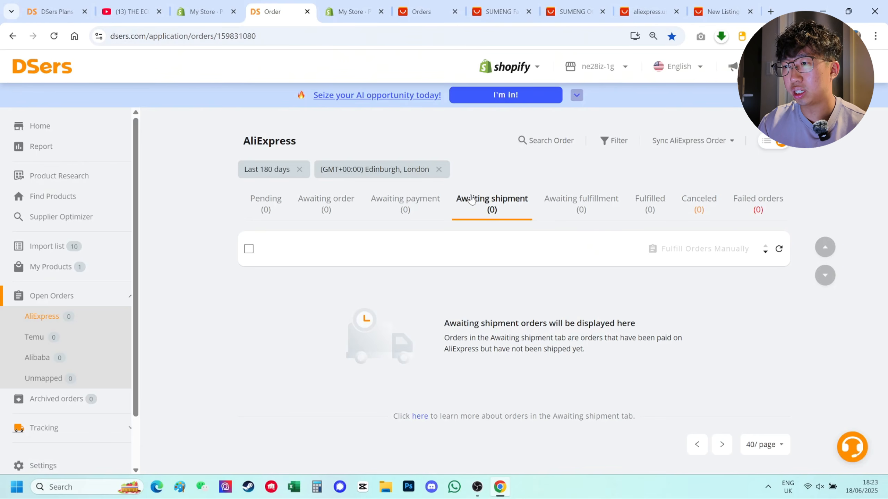
left_click(588, 214)
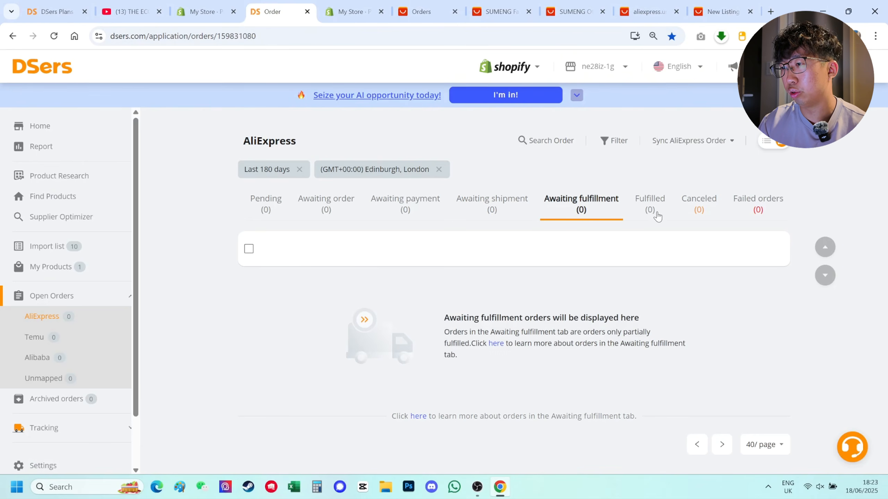
left_click(653, 215)
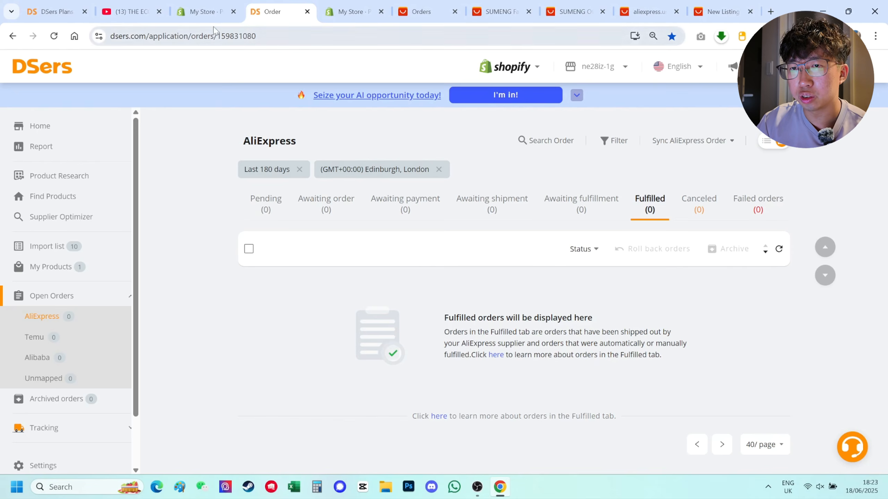
Step: Open the DSers pricing page and review the Advanced plan's monthly price and free trial terms
left_click(56, 12)
left_click_drag(531, 104, 594, 192)
left_click(593, 192)
scroll(593, 192, "up", 3)
left_click_drag(571, 220, 596, 291)
mouse_move(399, 153)
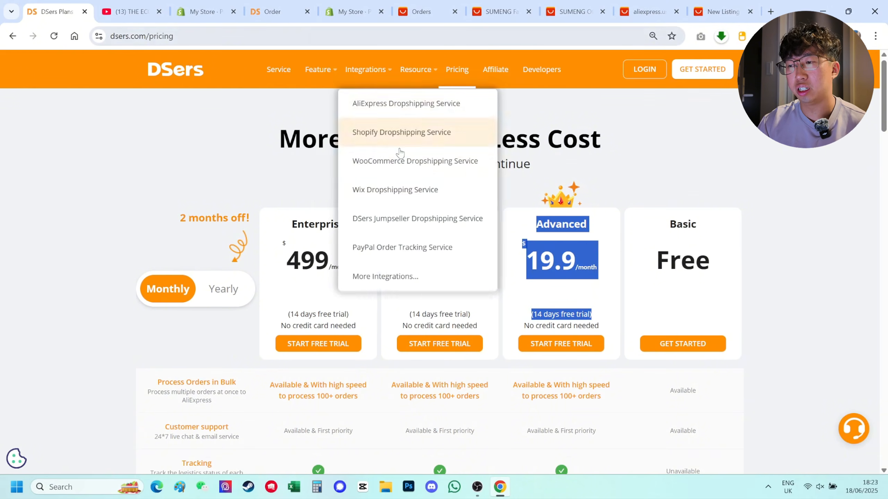
left_click(598, 316)
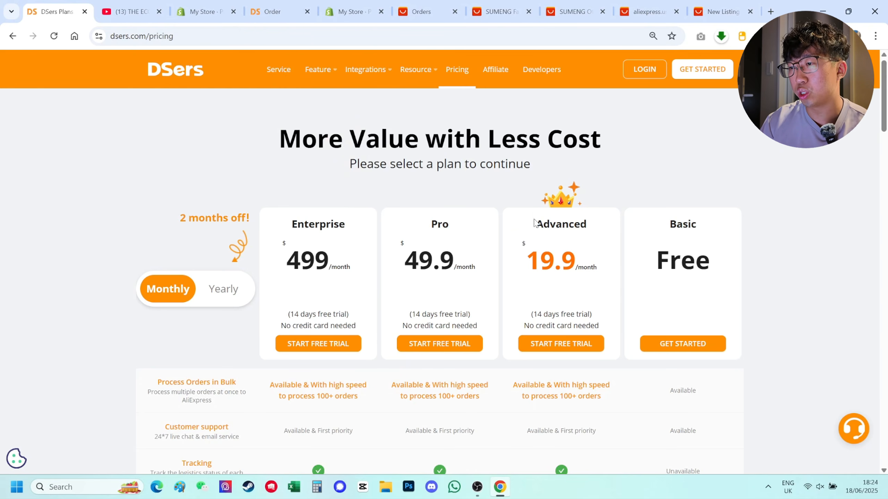
left_click_drag(534, 224, 600, 325)
left_click(603, 327)
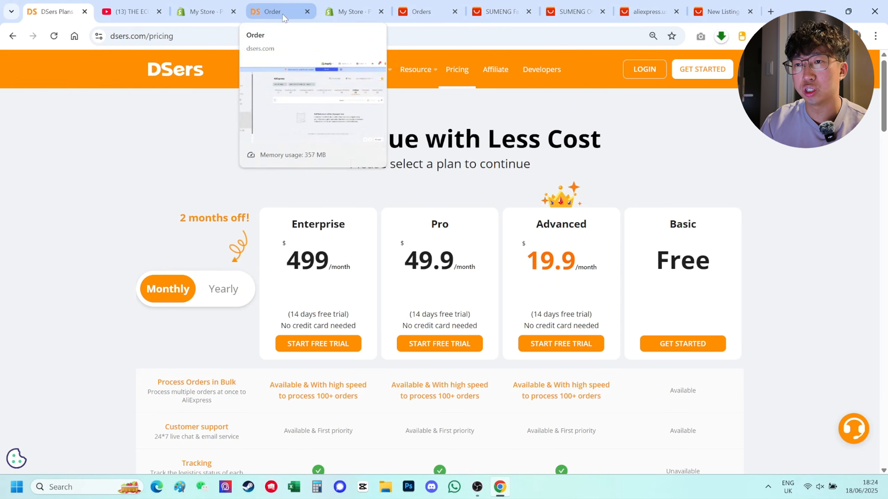
Step: View the YouTube channel's list of DSers tutorials and return to the DSers orders page
mouse_move(309, 112)
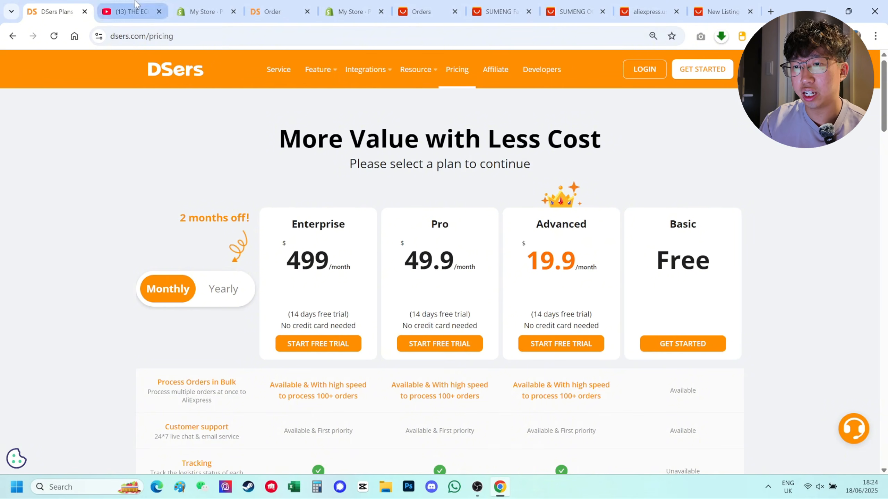
left_click(128, 12)
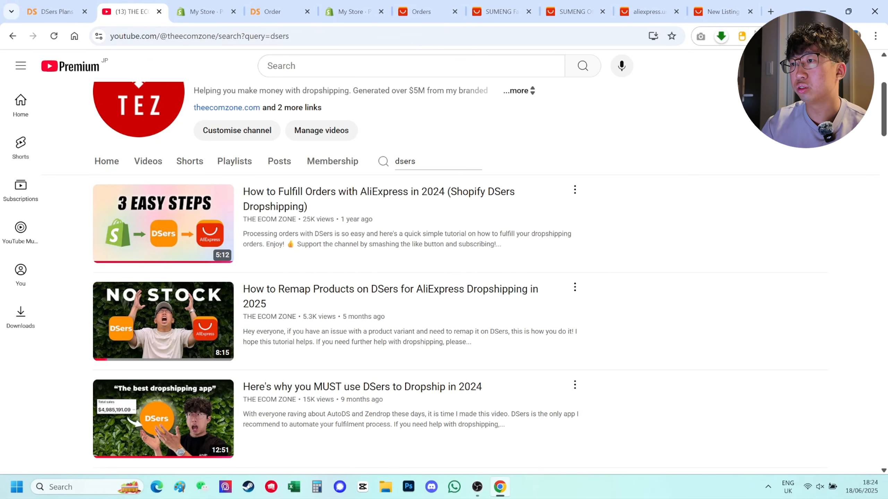
left_click(276, 11)
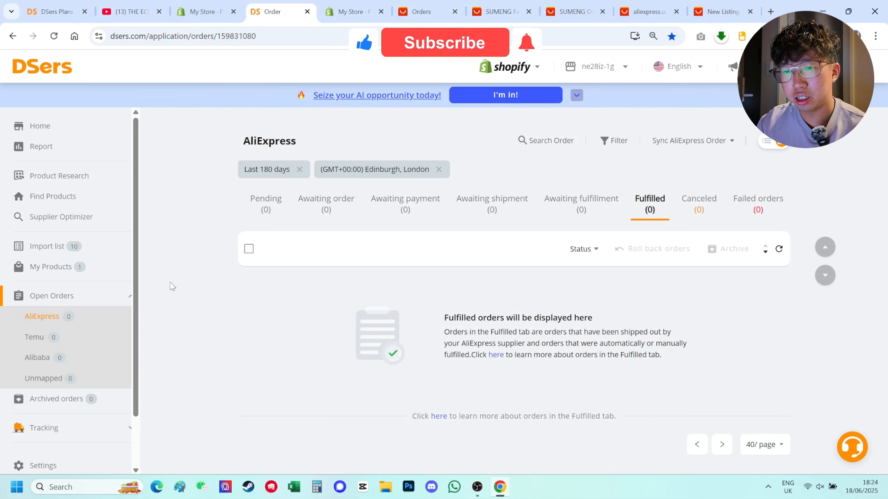